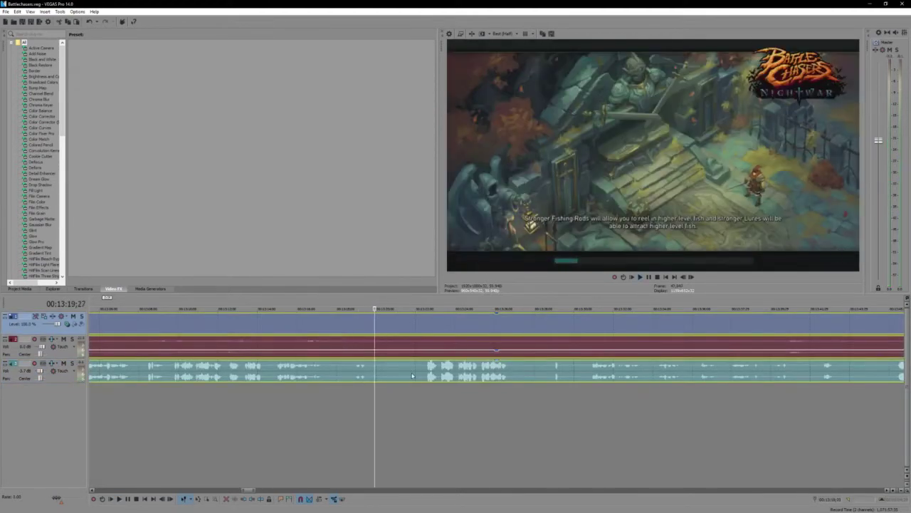
Step: Split out the flubbed narration, trim and close the gap, then play back the cut
{"action": "left_click", "coordinate": [416, 375]}
{"action": "key", "text": "s"}
{"action": "left_click", "coordinate": [524, 371]}
{"action": "key", "text": "s"}
{"action": "left_click_drag", "start_coordinate": [416, 375], "coordinate": [404, 375]}
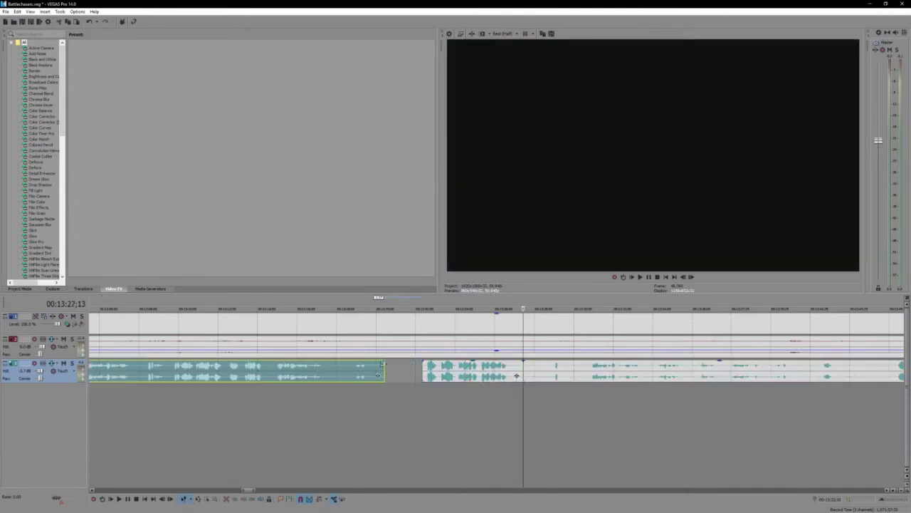
{"action": "left_click_drag", "start_coordinate": [460, 371], "coordinate": [427, 375]}
{"action": "left_click", "coordinate": [353, 369]}
{"action": "key", "text": "space"}
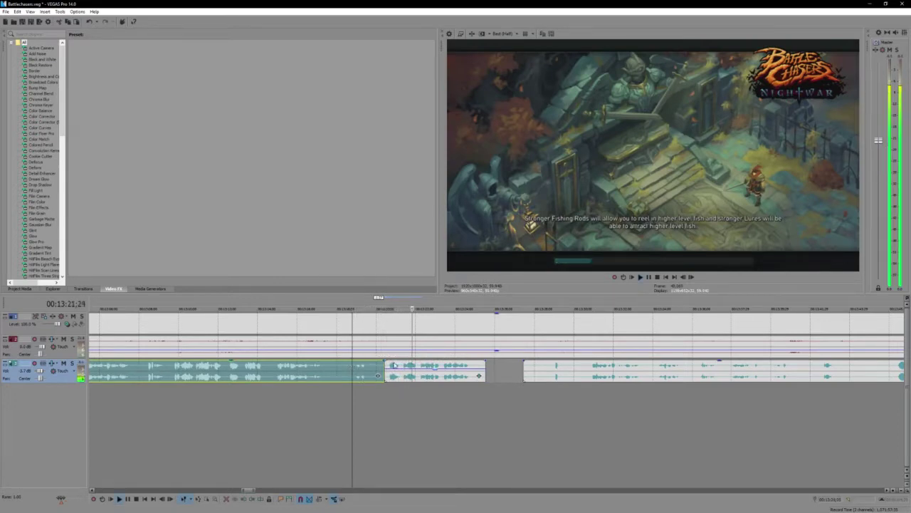
Step: Paste the next gameplay section and overlap it with the earlier one to crossfade near 00:13:24
{"action": "left_click", "coordinate": [389, 366]}
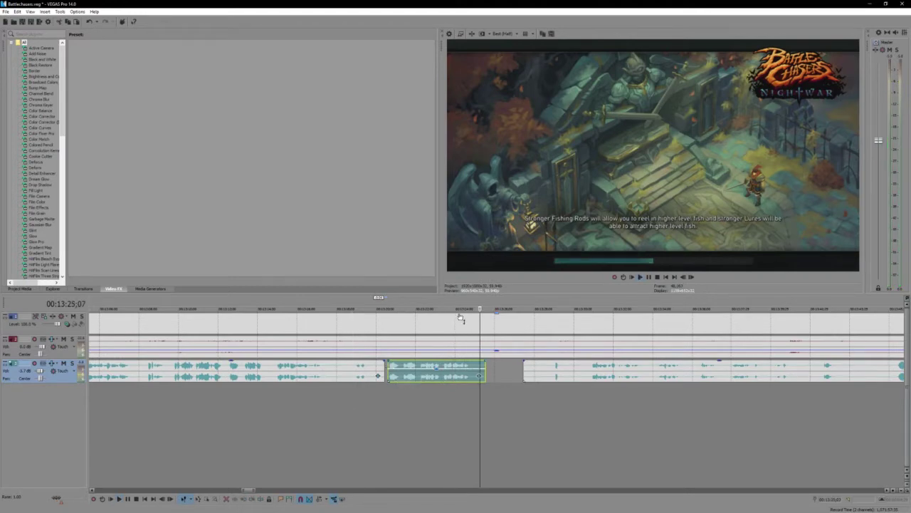
{"action": "key", "text": "ctrl+v"}
{"action": "left_click_drag", "start_coordinate": [479, 331], "coordinate": [528, 332]}
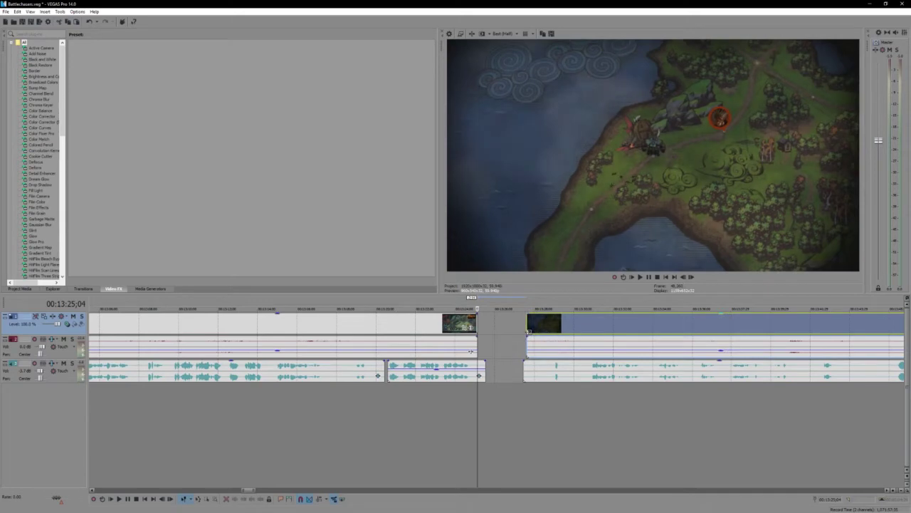
{"action": "left_click_drag", "start_coordinate": [525, 376], "coordinate": [542, 377]}
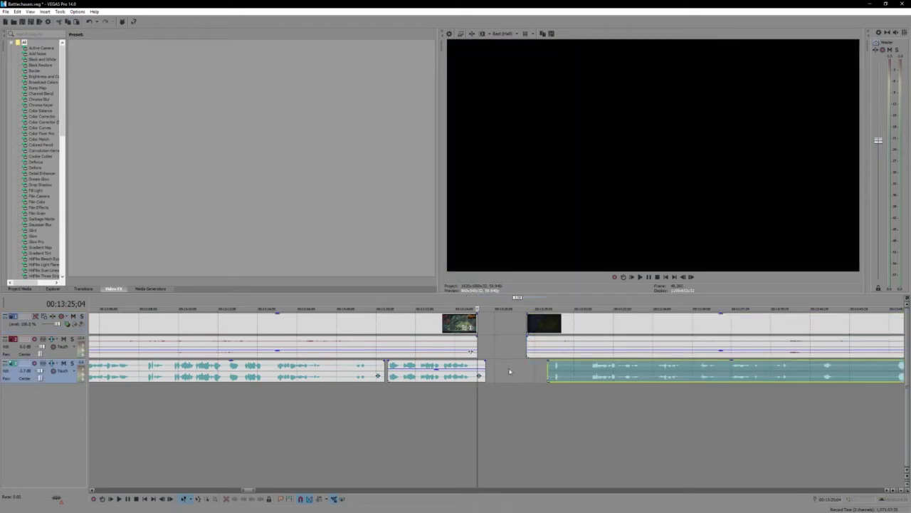
{"action": "left_click_drag", "start_coordinate": [485, 369], "coordinate": [472, 366]}
{"action": "left_click", "coordinate": [538, 327]}
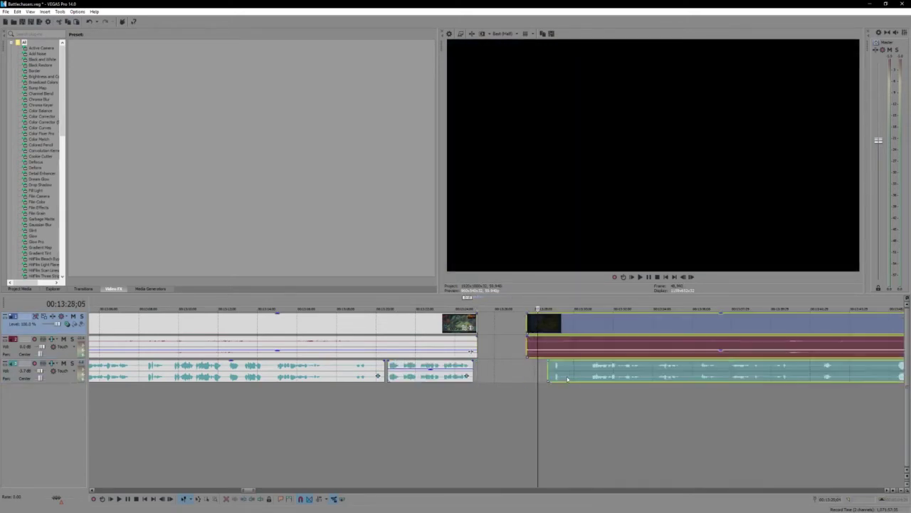
{"action": "left_click_drag", "start_coordinate": [538, 327], "coordinate": [492, 307]}
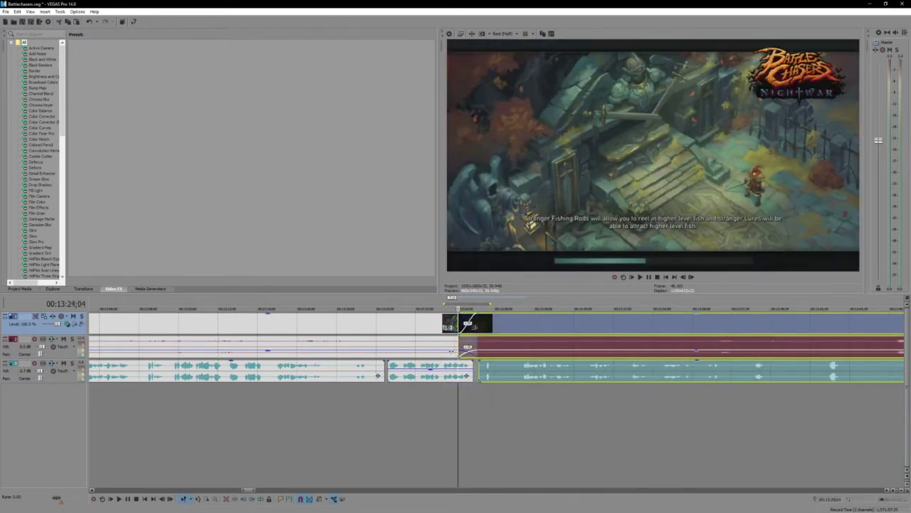
{"action": "double_click", "coordinate": [467, 298]}
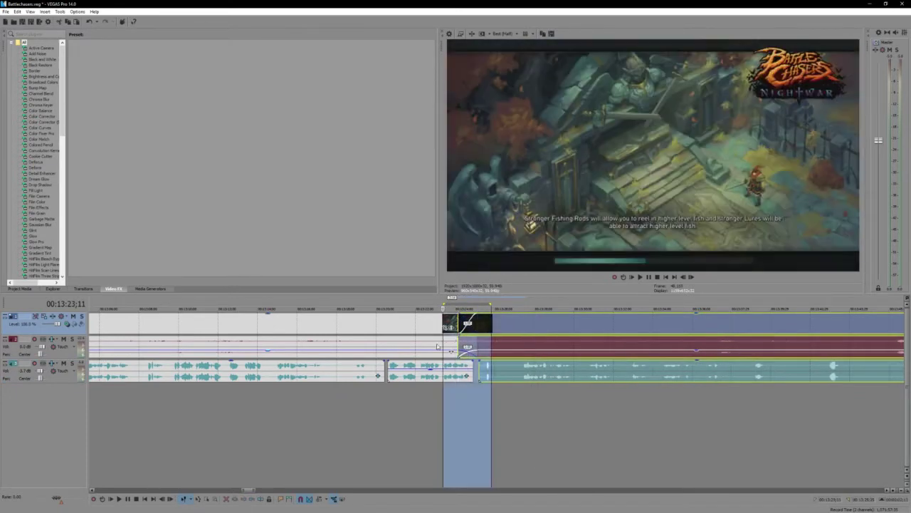
{"action": "left_click", "coordinate": [373, 329]}
{"action": "key", "text": "space"}
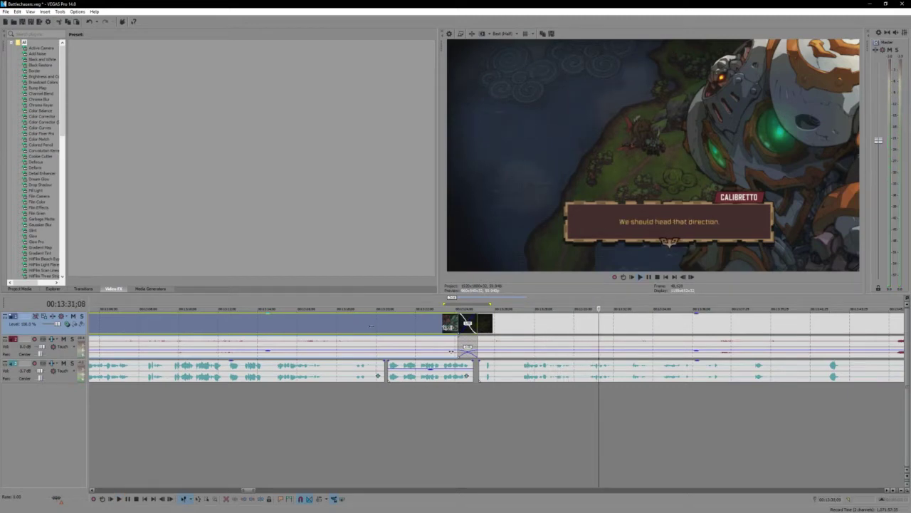
{"action": "key", "text": "space"}
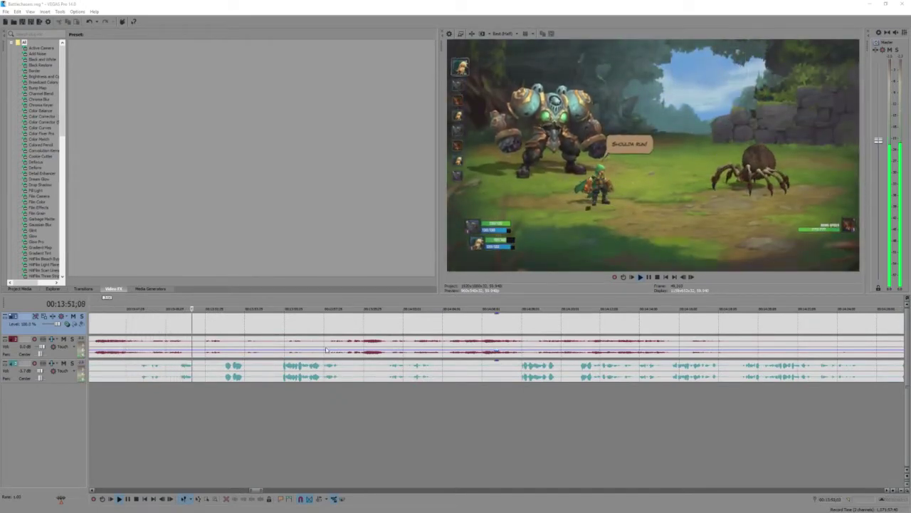
{"action": "left_click", "coordinate": [240, 368]}
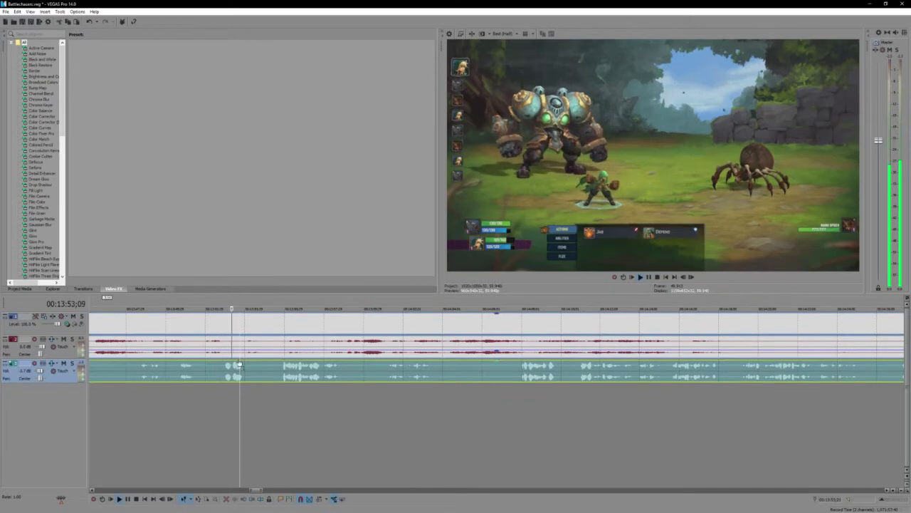
{"action": "key", "text": "Return"}
{"action": "key", "text": "alt+Tab"}
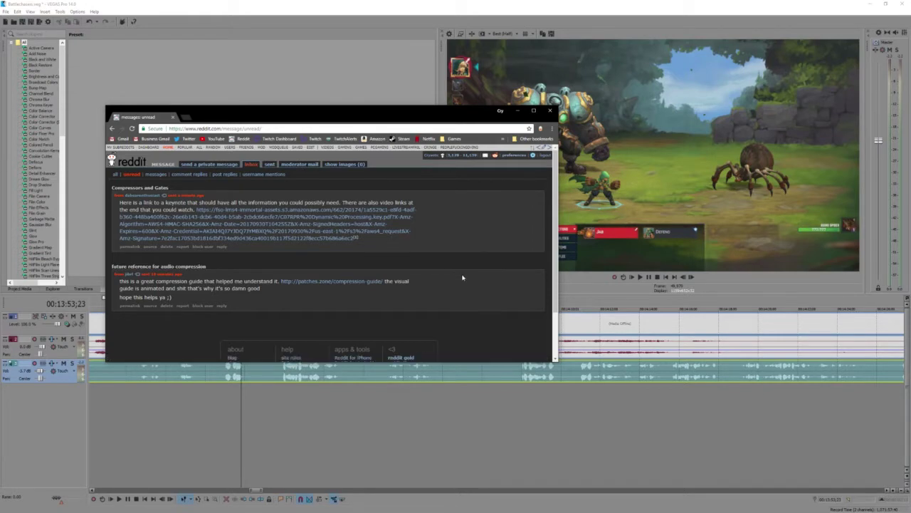
{"action": "left_click_drag", "start_coordinate": [152, 118], "coordinate": [0, 121]}
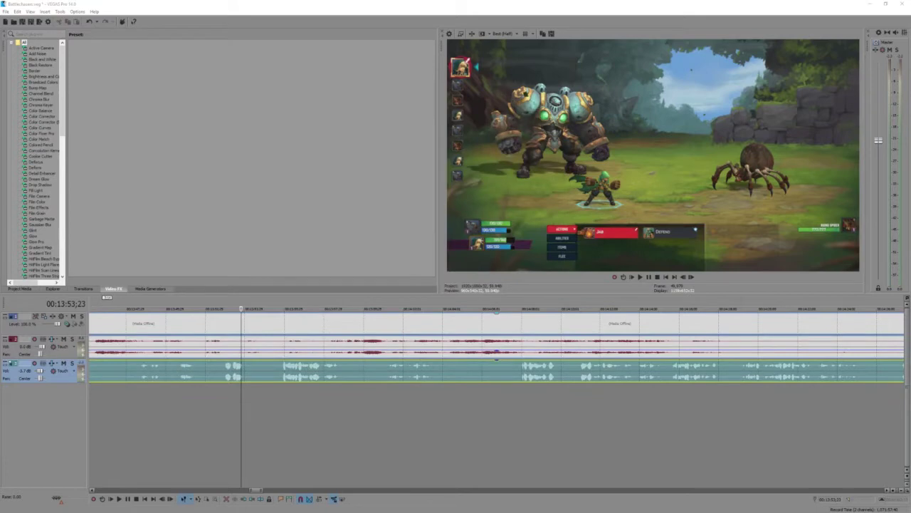
{"action": "left_click", "coordinate": [284, 396]}
{"action": "scroll", "coordinate": [284, 397], "scroll_direction": "up", "scroll_amount": 3}
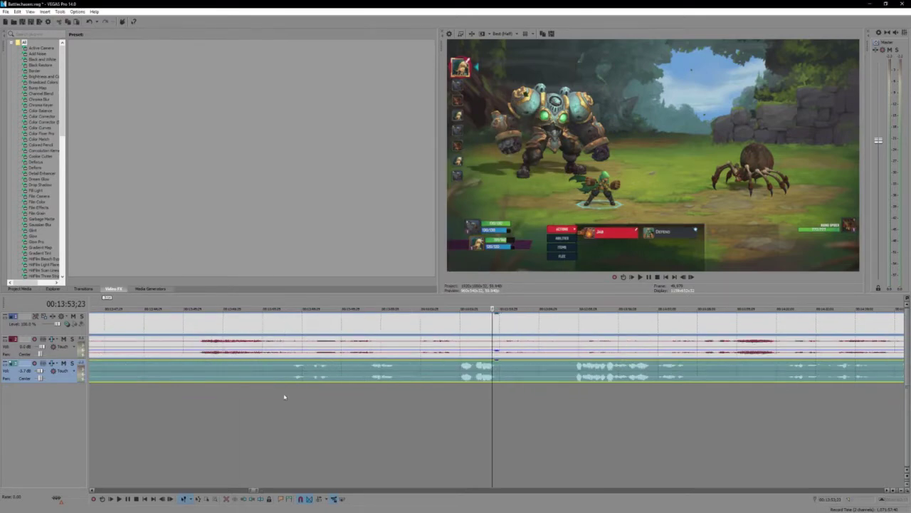
{"action": "left_click", "coordinate": [460, 376]}
{"action": "key", "text": "space"}
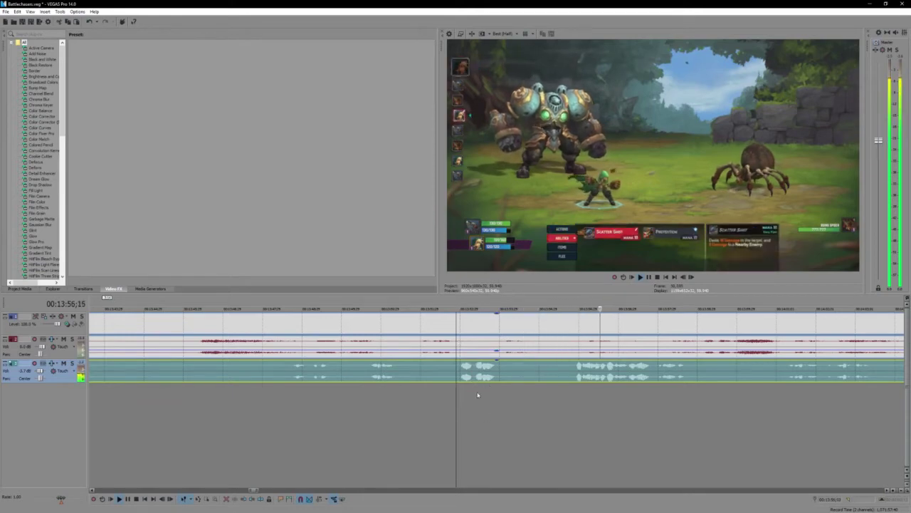
{"action": "scroll", "coordinate": [477, 384], "scroll_direction": "down", "scroll_amount": 4}
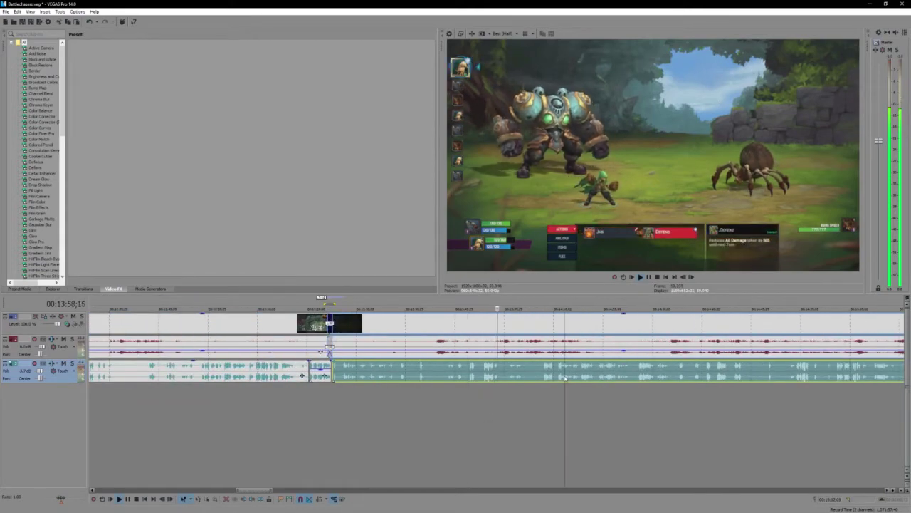
{"action": "scroll", "coordinate": [564, 377], "scroll_direction": "up", "scroll_amount": 4}
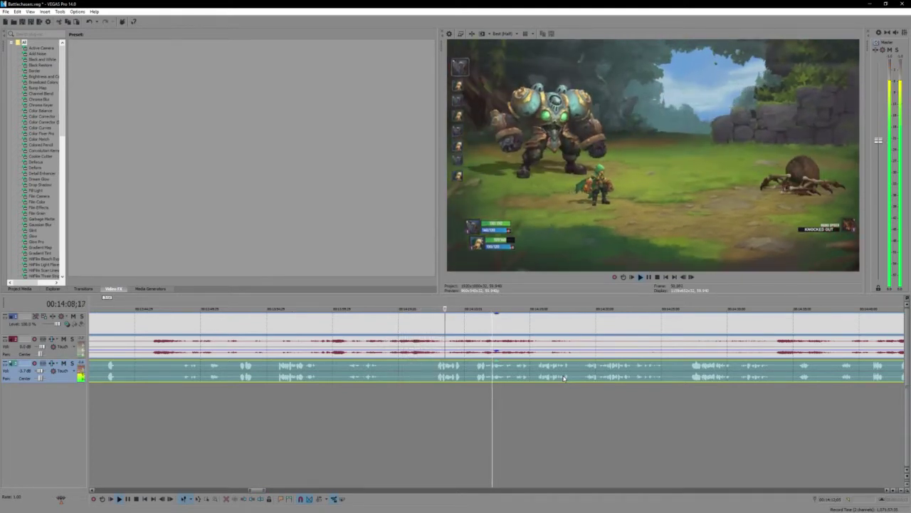
{"action": "scroll", "coordinate": [482, 375], "scroll_direction": "down", "scroll_amount": 2}
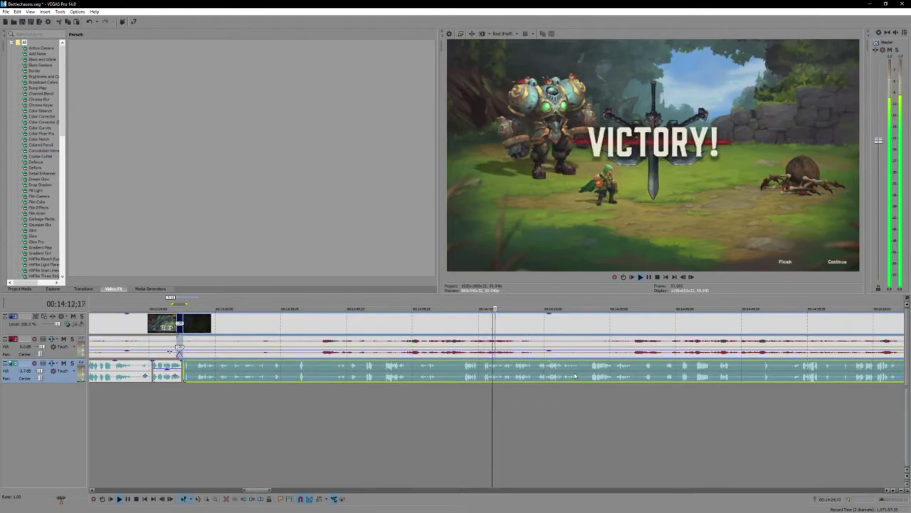
{"action": "scroll", "coordinate": [562, 373], "scroll_direction": "down", "scroll_amount": 2}
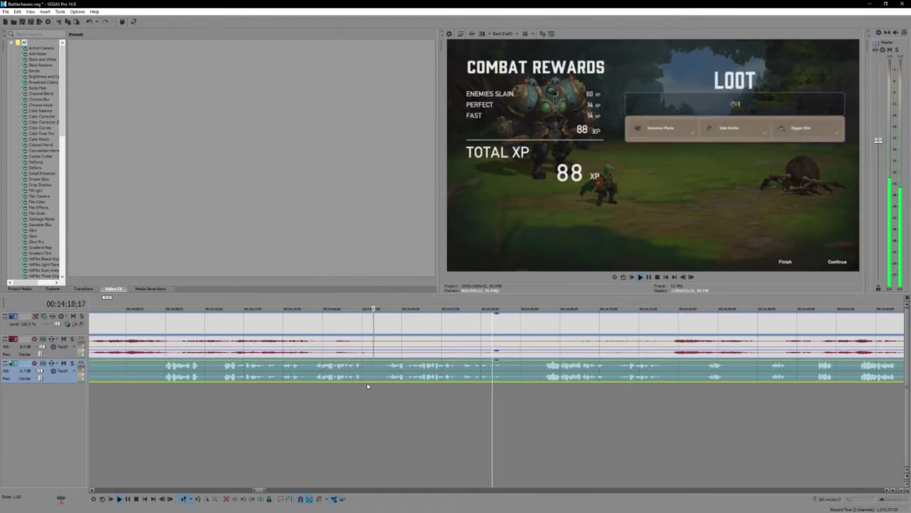
{"action": "key", "text": "space"}
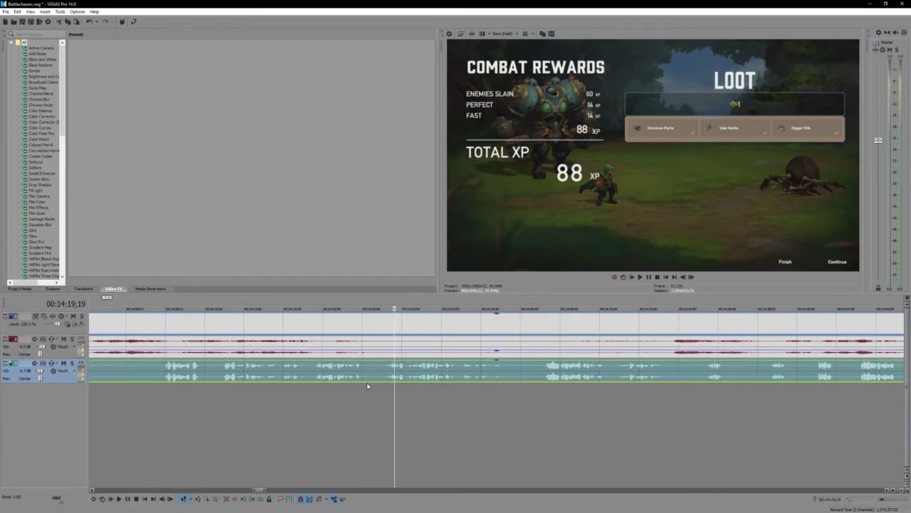
{"action": "key", "text": "space"}
{"action": "scroll", "coordinate": [477, 381], "scroll_direction": "up", "scroll_amount": 2}
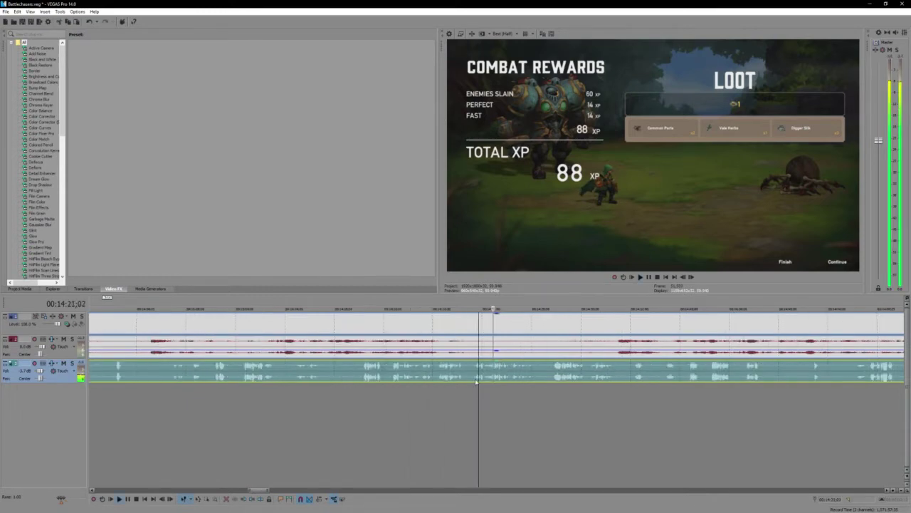
{"action": "scroll", "coordinate": [596, 381], "scroll_direction": "down", "scroll_amount": 1}
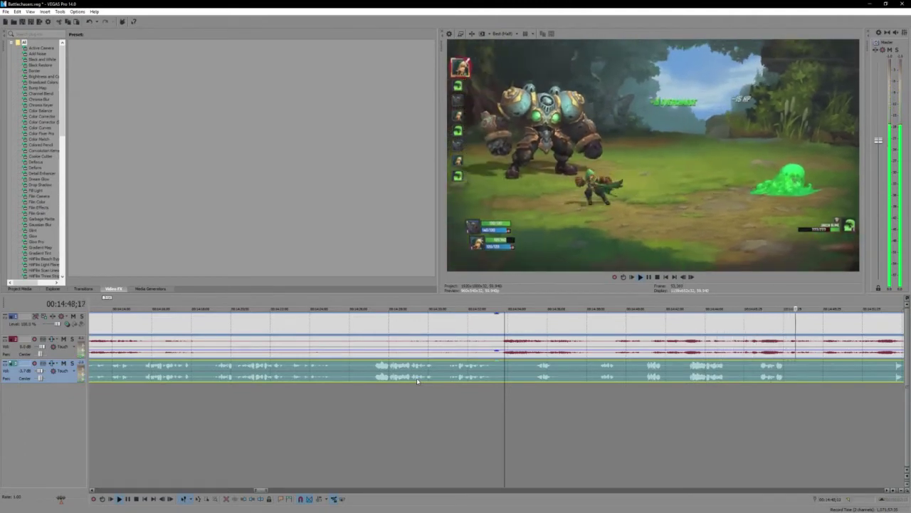
{"action": "scroll", "coordinate": [613, 358], "scroll_direction": "up", "scroll_amount": 2}
{"action": "scroll", "coordinate": [548, 375], "scroll_direction": "down", "scroll_amount": 2}
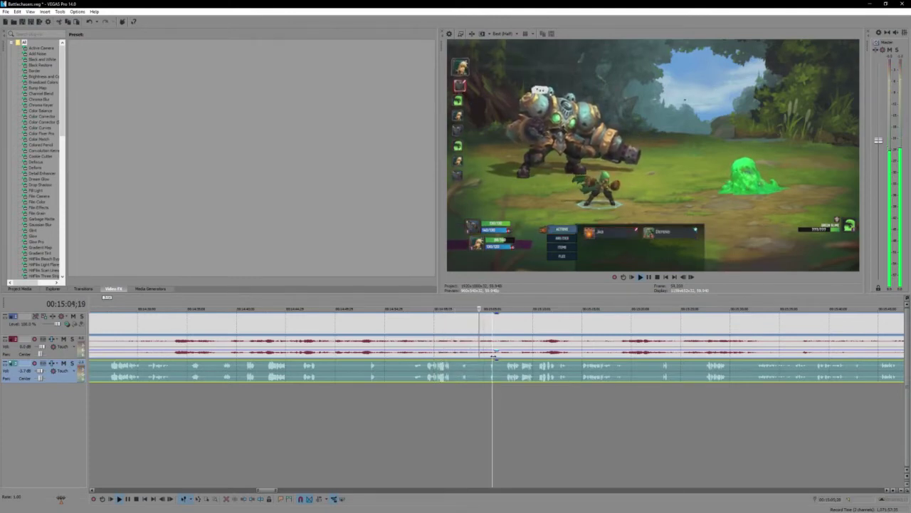
{"action": "key", "text": "Return"}
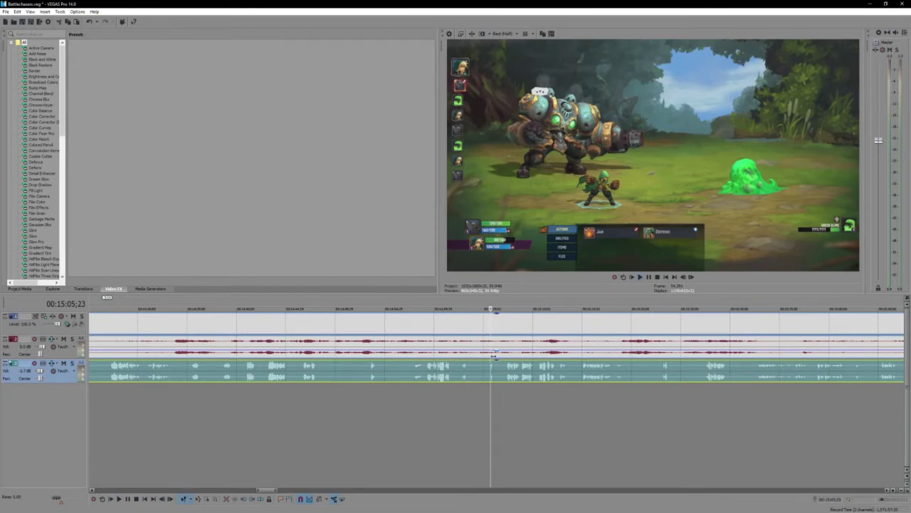
{"action": "key", "text": "space"}
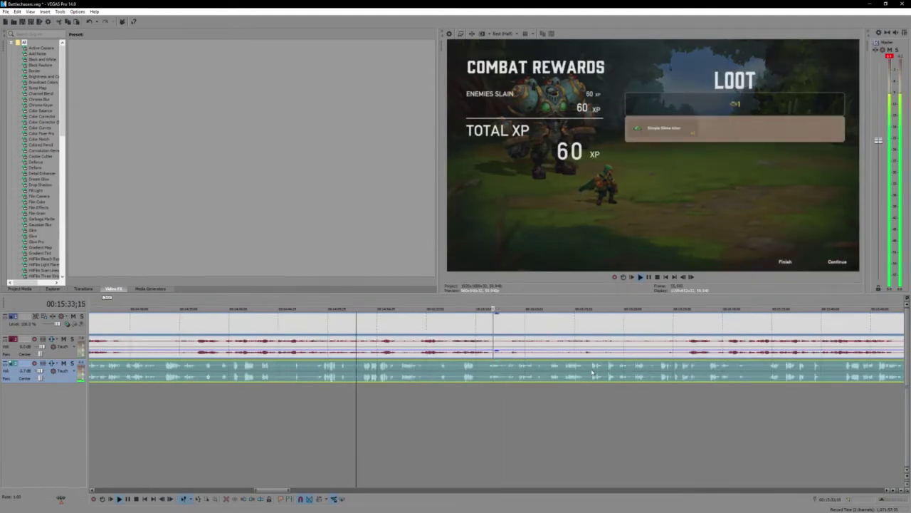
{"action": "scroll", "coordinate": [561, 373], "scroll_direction": "up", "scroll_amount": 2}
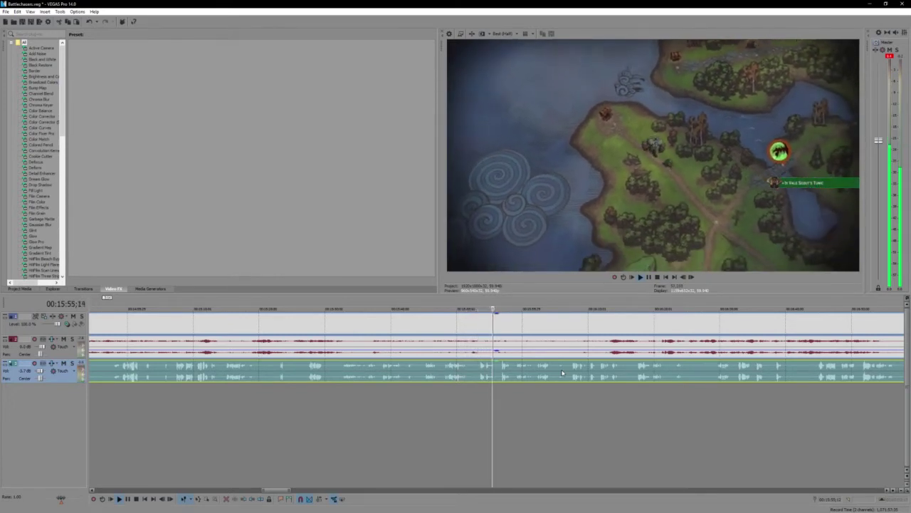
{"action": "left_click", "coordinate": [562, 372]}
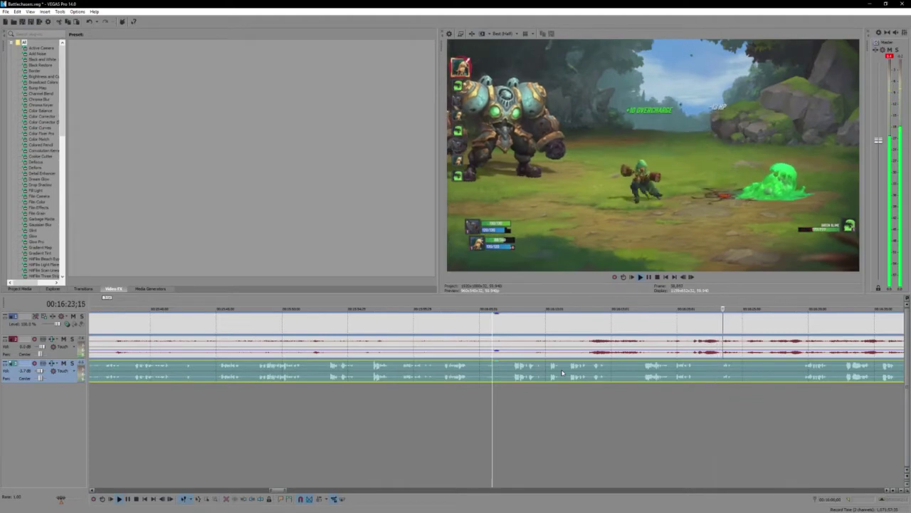
{"action": "key", "text": "Return"}
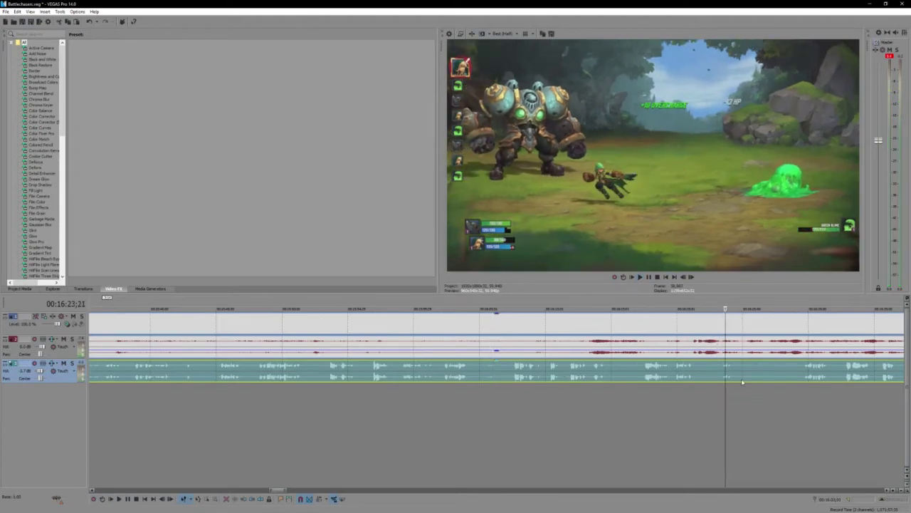
{"action": "scroll", "coordinate": [742, 382], "scroll_direction": "down", "scroll_amount": 1}
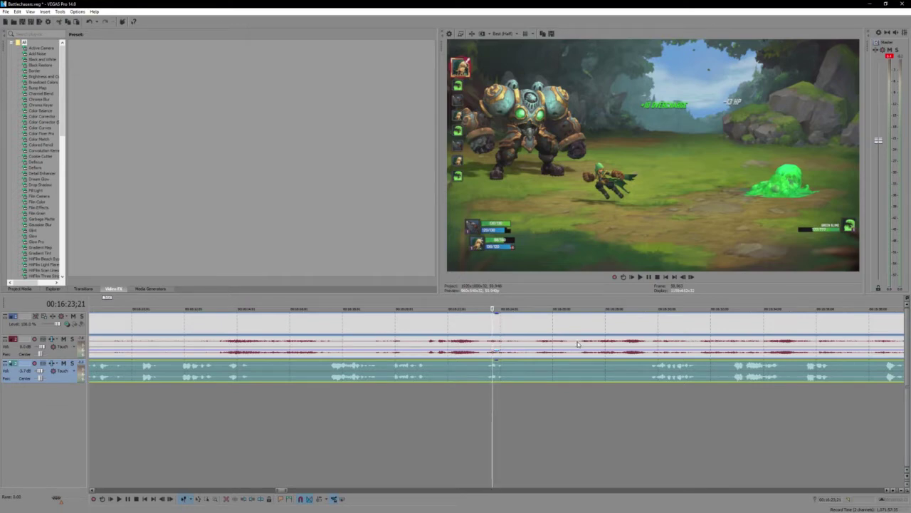
{"action": "key", "text": "space"}
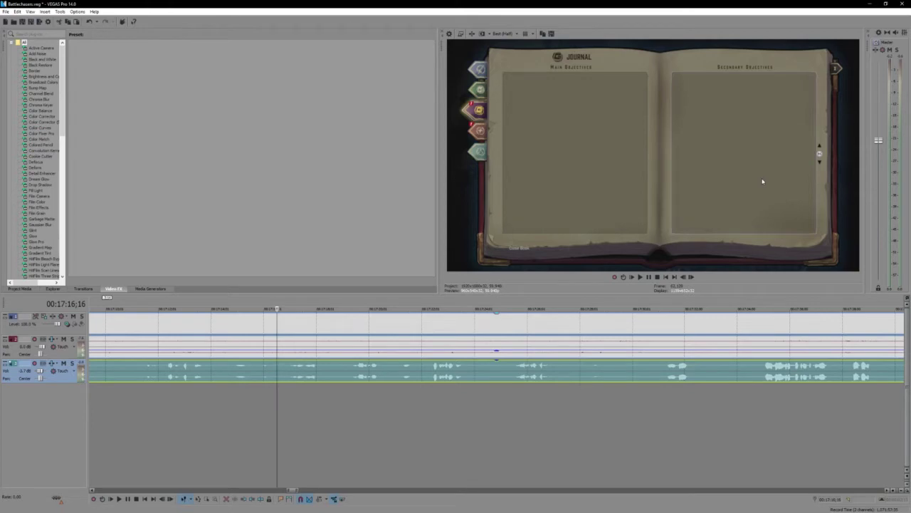
{"action": "key", "text": "space"}
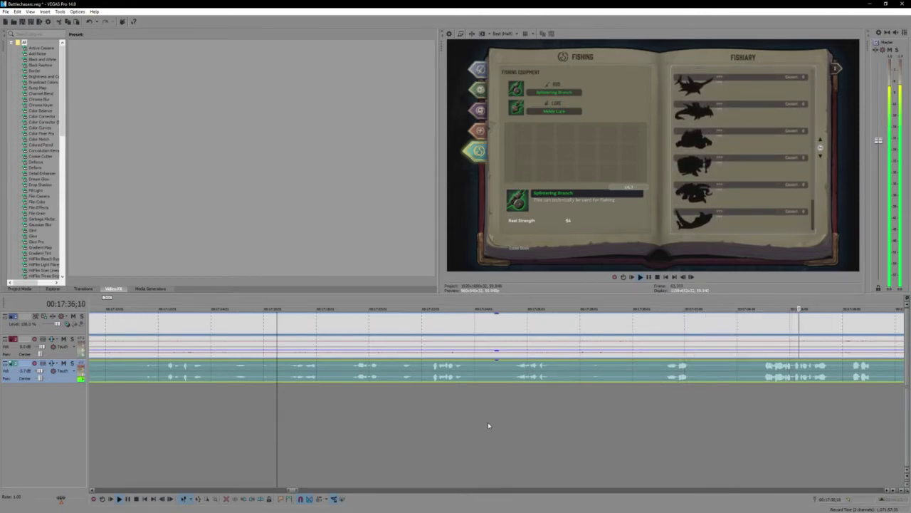
{"action": "scroll", "coordinate": [487, 425], "scroll_direction": "down", "scroll_amount": 3}
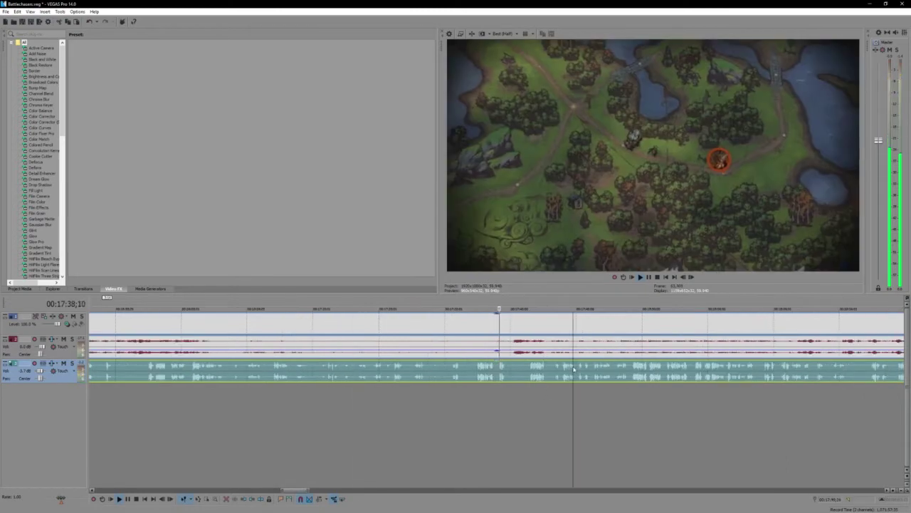
{"action": "scroll", "coordinate": [570, 376], "scroll_direction": "up", "scroll_amount": 2}
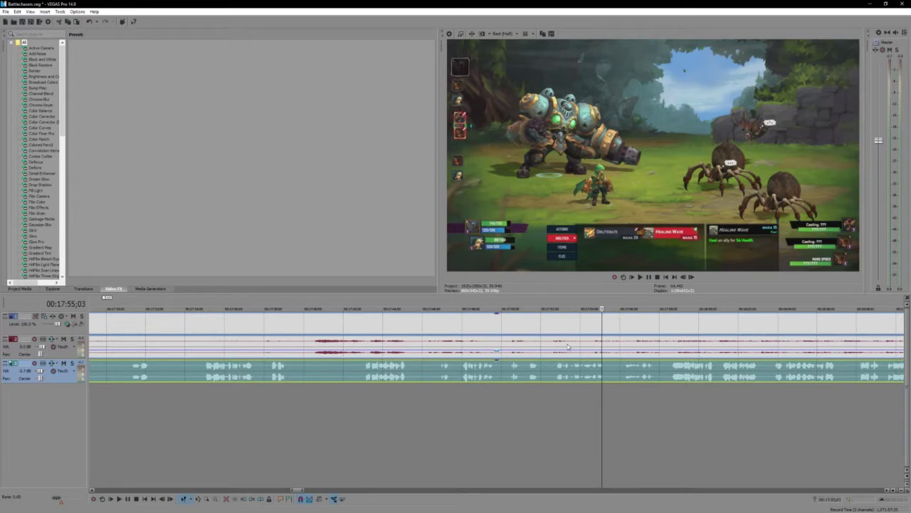
{"action": "key", "text": "space"}
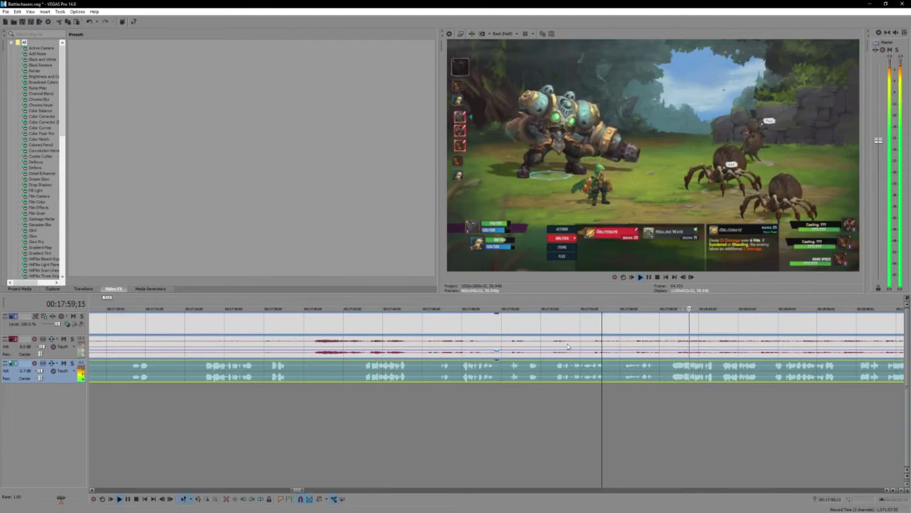
{"action": "key", "text": "Return"}
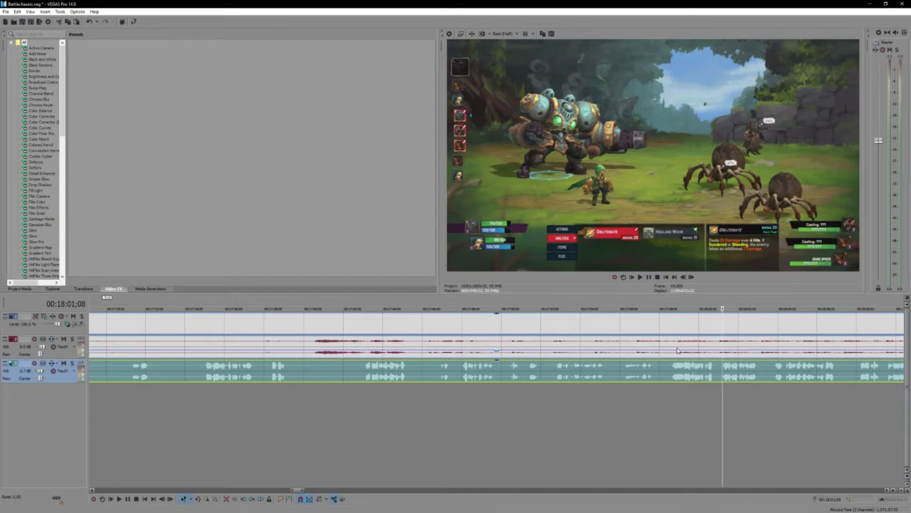
{"action": "key", "text": "space"}
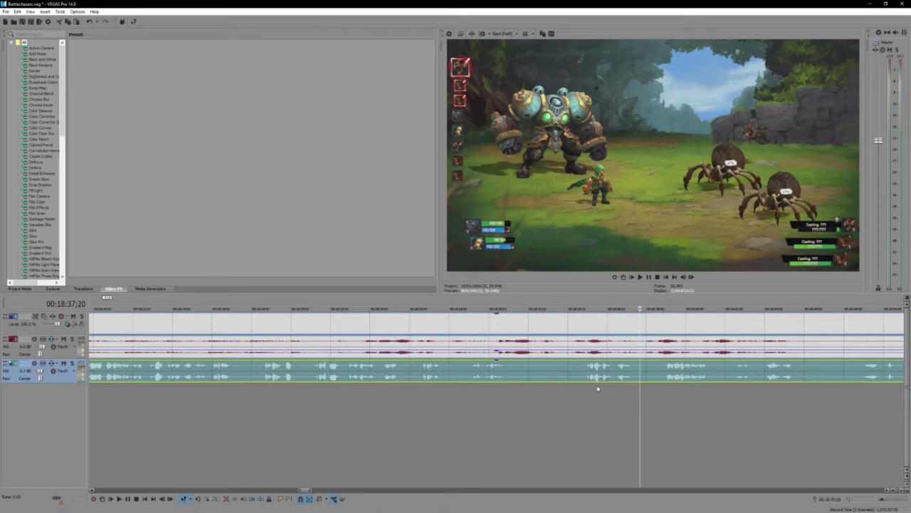
{"action": "key", "text": "space"}
{"action": "key", "text": "space"}
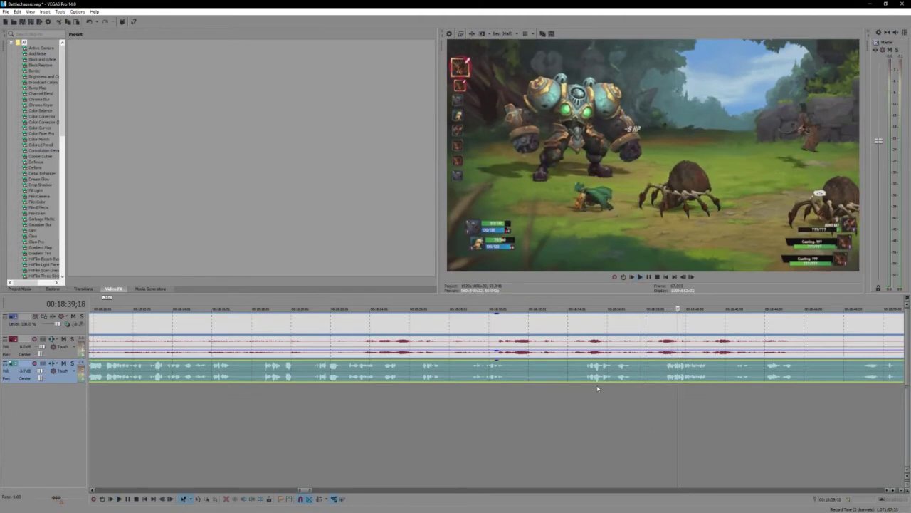
{"action": "key", "text": "space"}
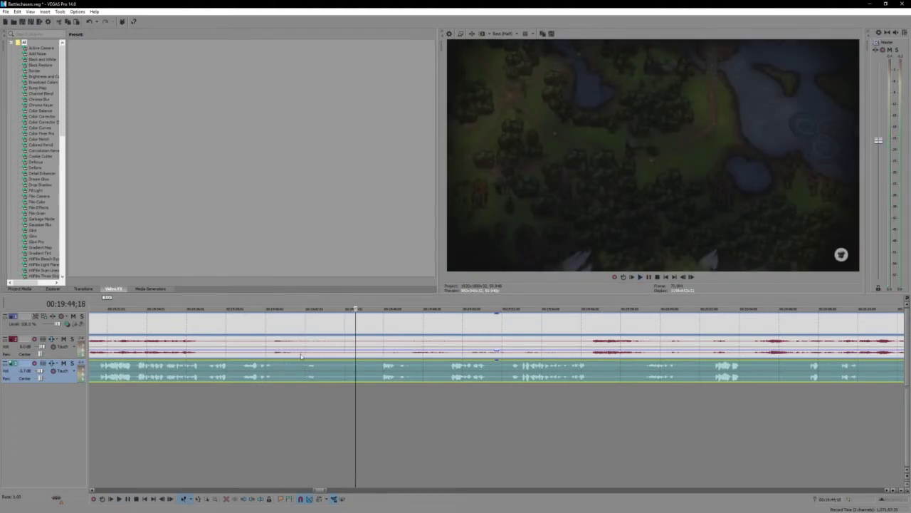
{"action": "left_click", "coordinate": [303, 374]}
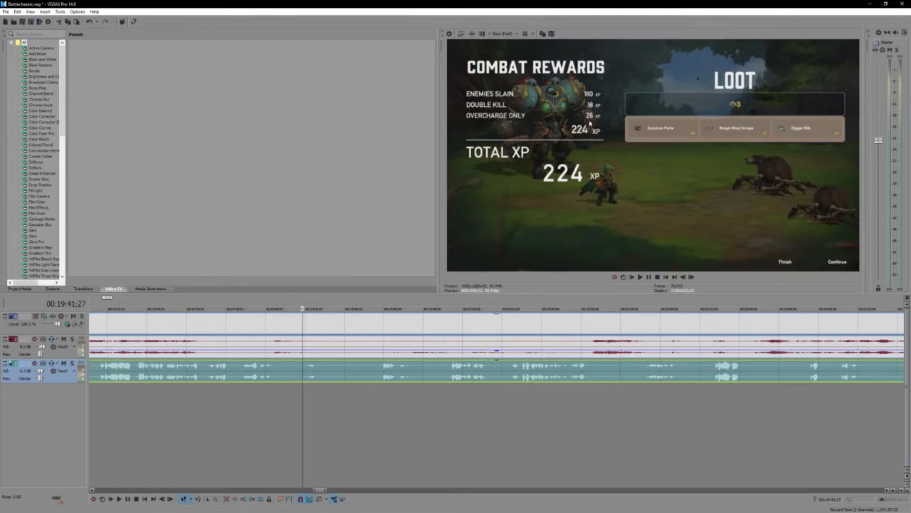
{"action": "key", "text": "space"}
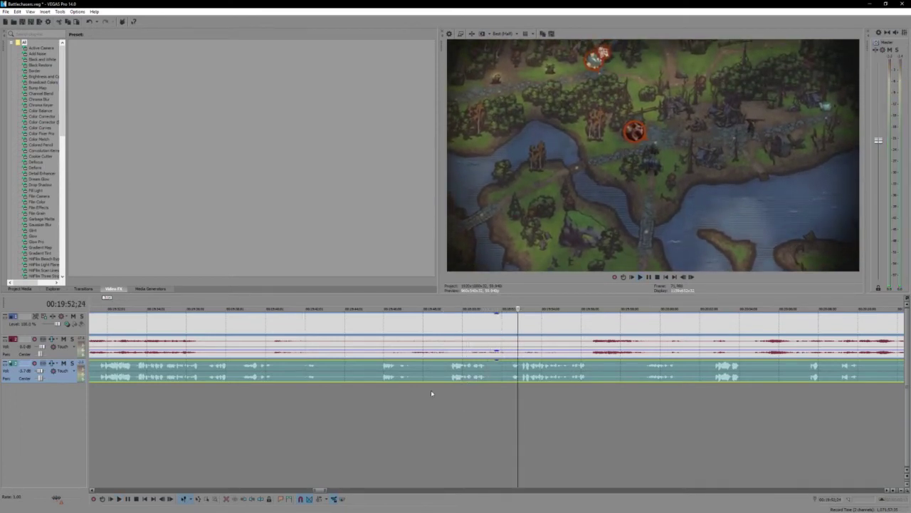
{"action": "left_click", "coordinate": [376, 376]}
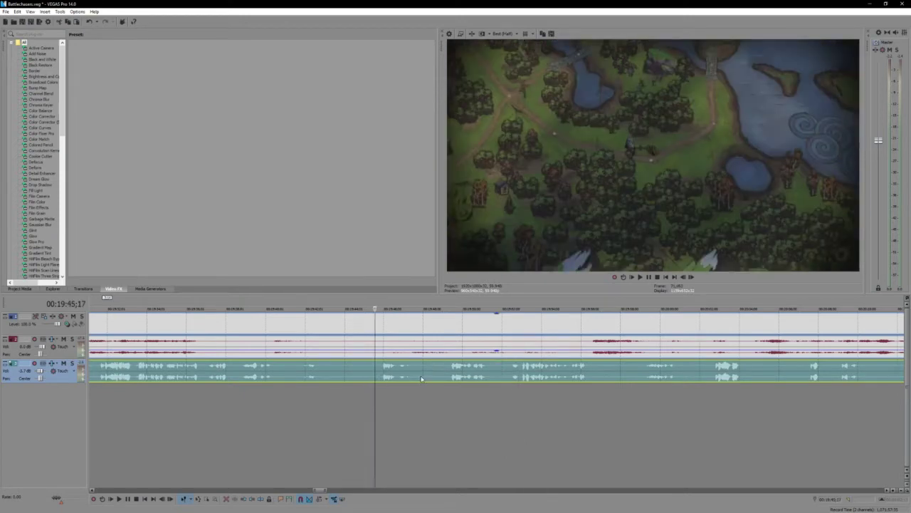
{"action": "key", "text": "space"}
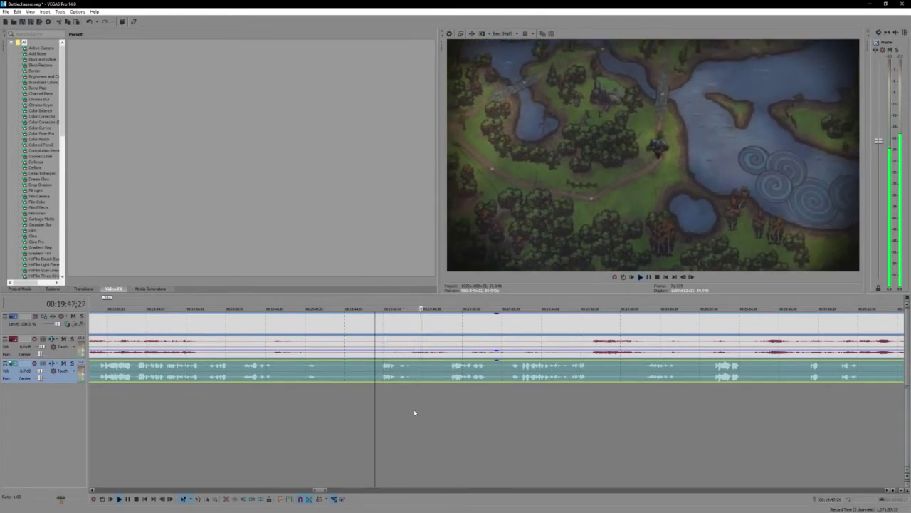
{"action": "key", "text": "Return"}
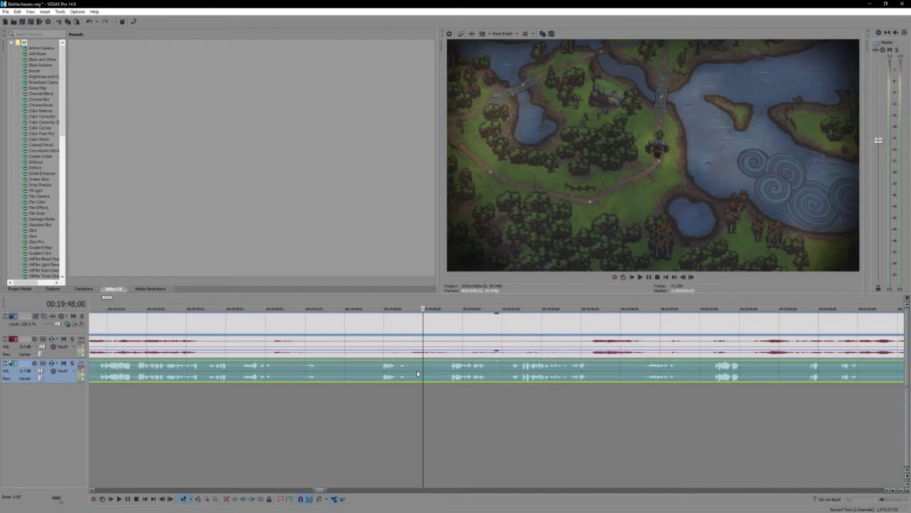
{"action": "left_click", "coordinate": [417, 373]}
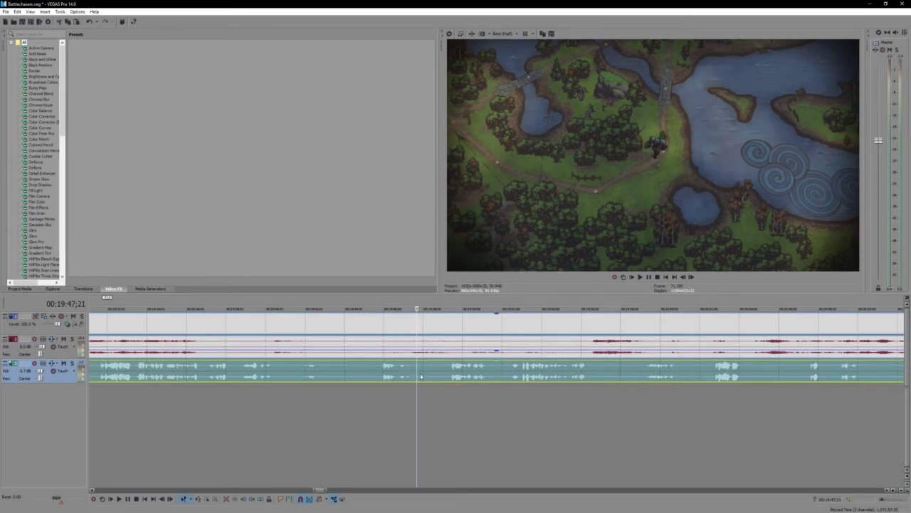
{"action": "left_click", "coordinate": [380, 379]}
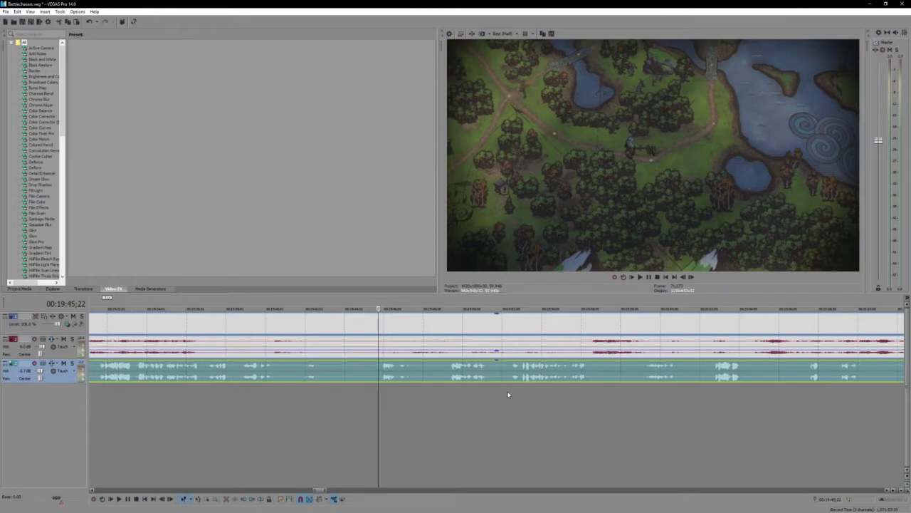
{"action": "key", "text": "space"}
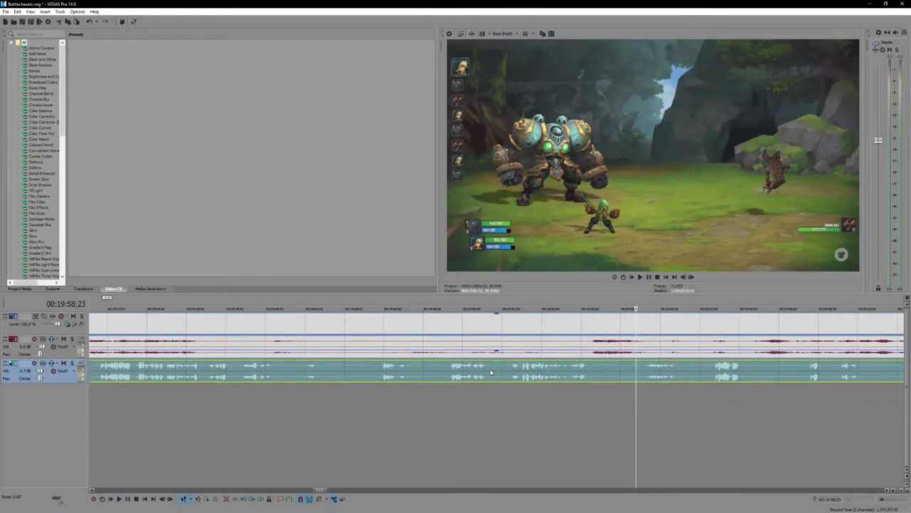
{"action": "key", "text": "space"}
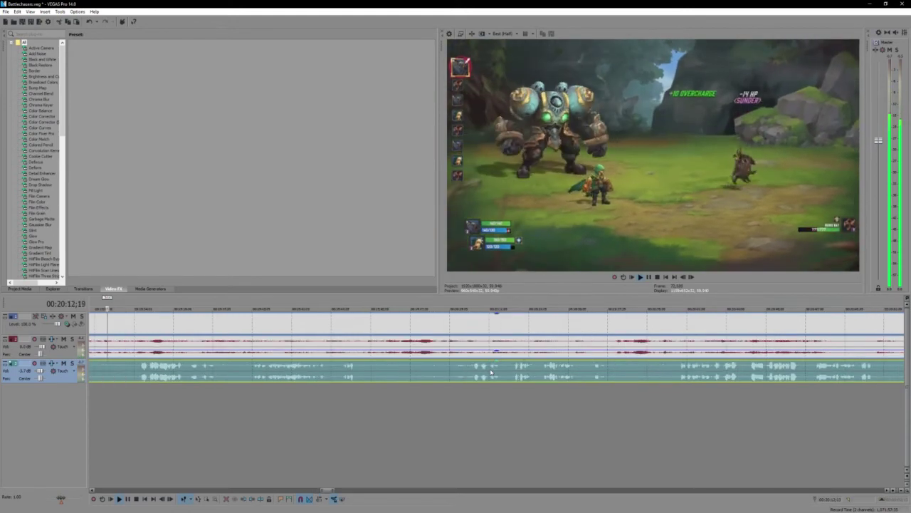
{"action": "scroll", "coordinate": [485, 401], "scroll_direction": "up", "scroll_amount": 3}
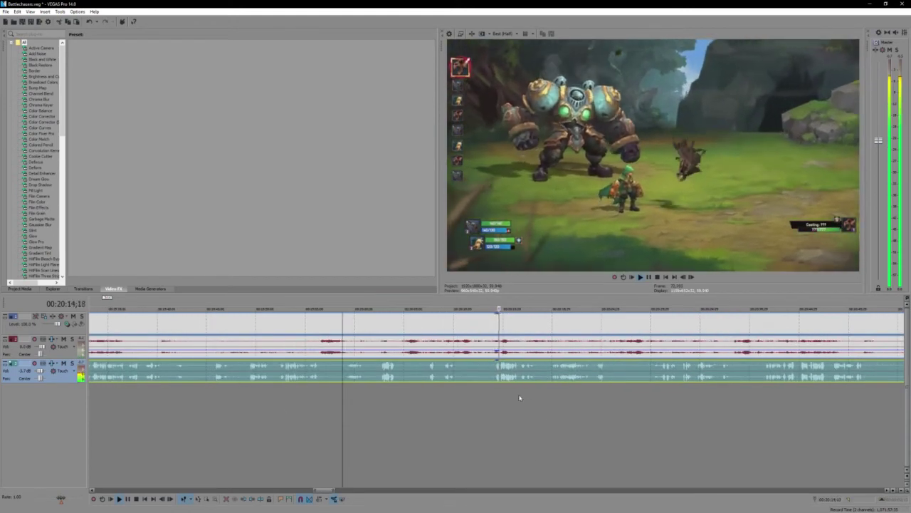
{"action": "scroll", "coordinate": [367, 386], "scroll_direction": "down", "scroll_amount": 2}
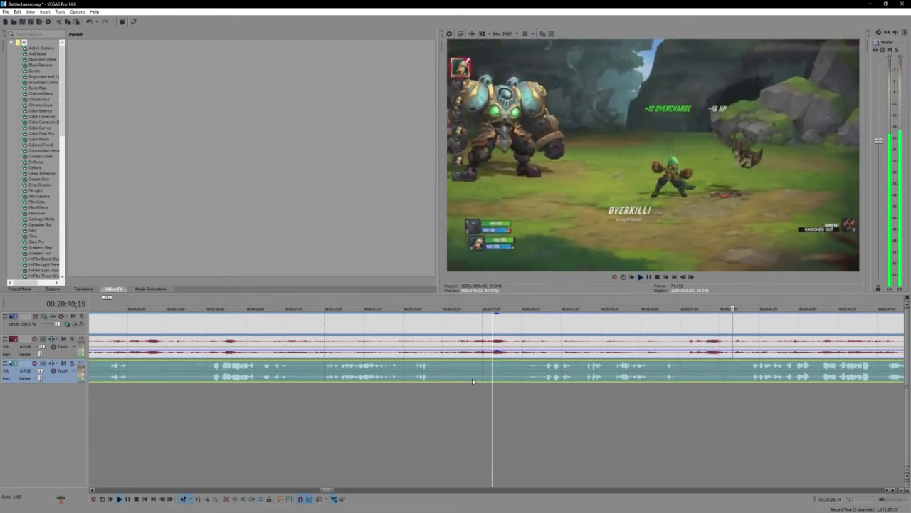
{"action": "key", "text": "Return"}
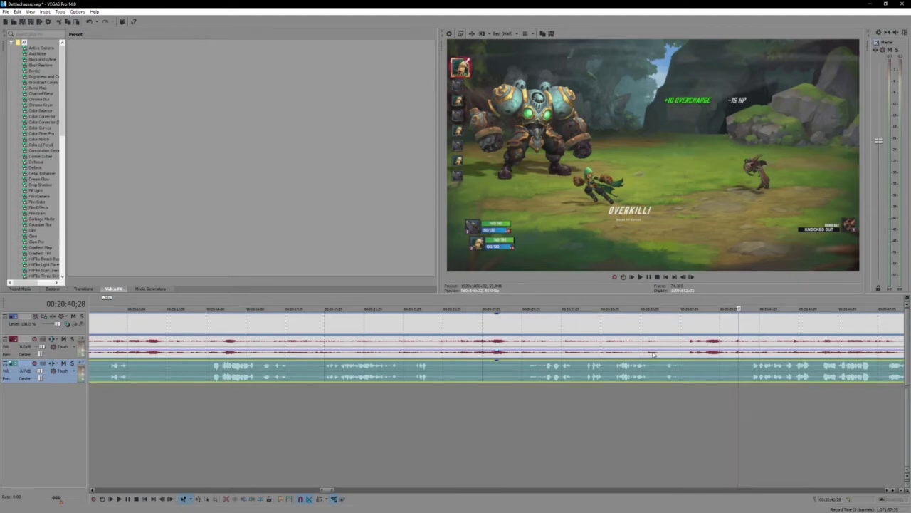
Step: Zoom the timeline in twice on the narration at 00:20:40 and play it back
{"action": "key", "text": "Up"}
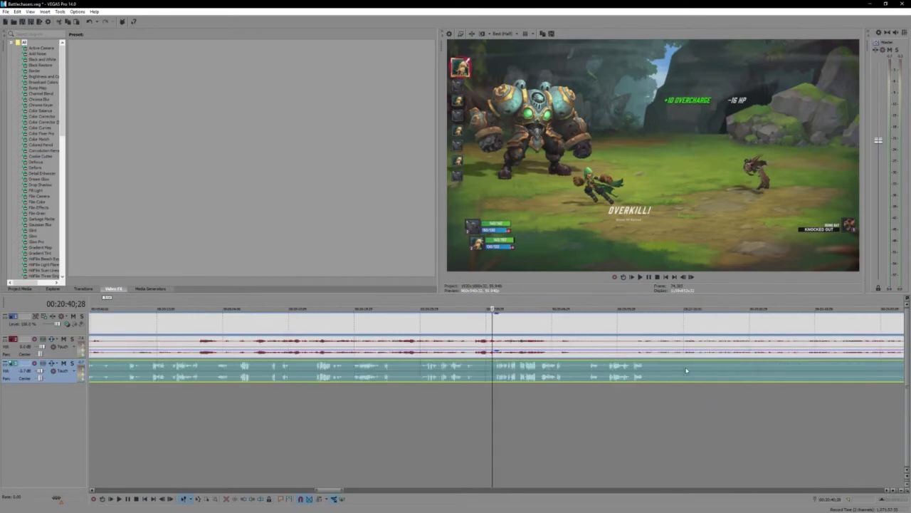
{"action": "key", "text": "Up"}
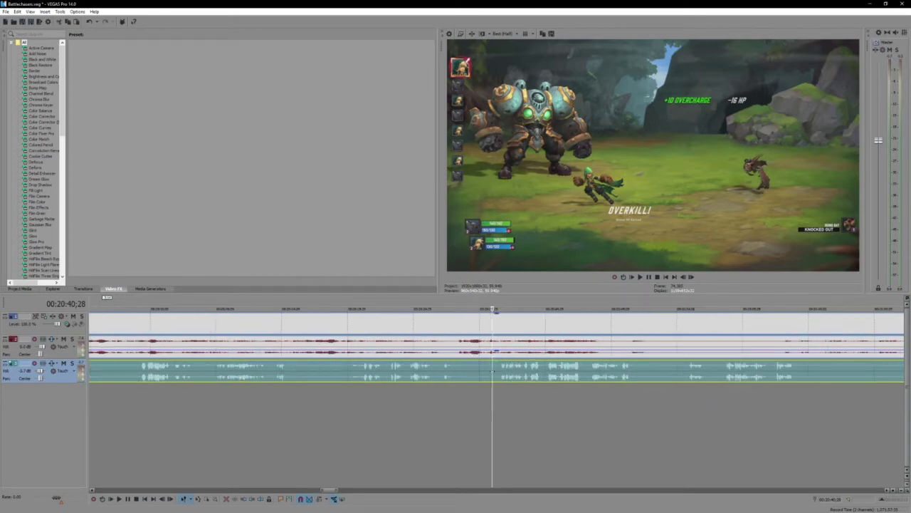
{"action": "key", "text": "space"}
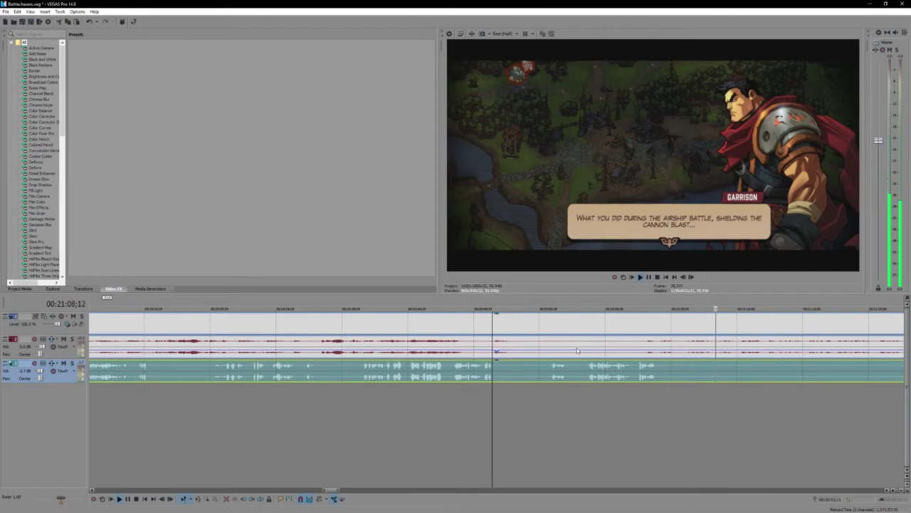
Step: Stop playback at 00:21:08 and mark a time range over the later narration
{"action": "key", "text": "Return"}
{"action": "left_click", "coordinate": [546, 373]}
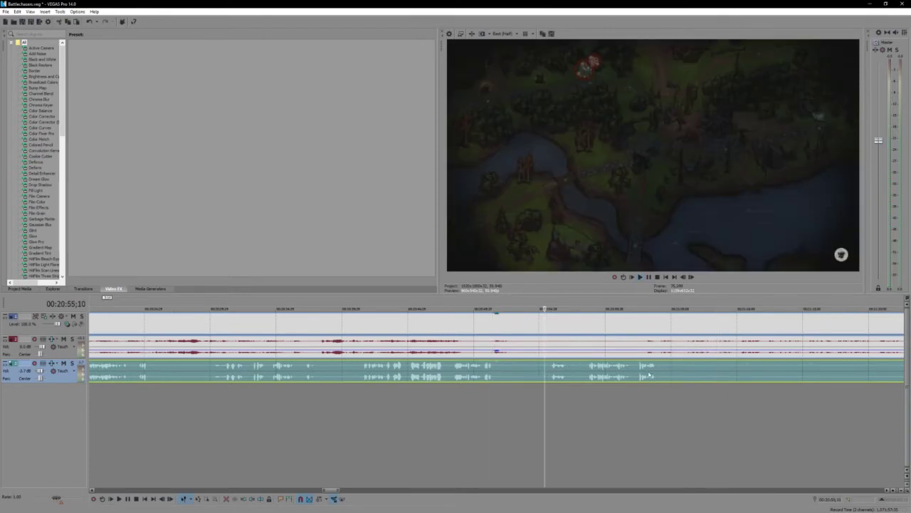
{"action": "left_click", "coordinate": [578, 376]}
{"action": "left_click_drag", "start_coordinate": [578, 375], "coordinate": [667, 377]}
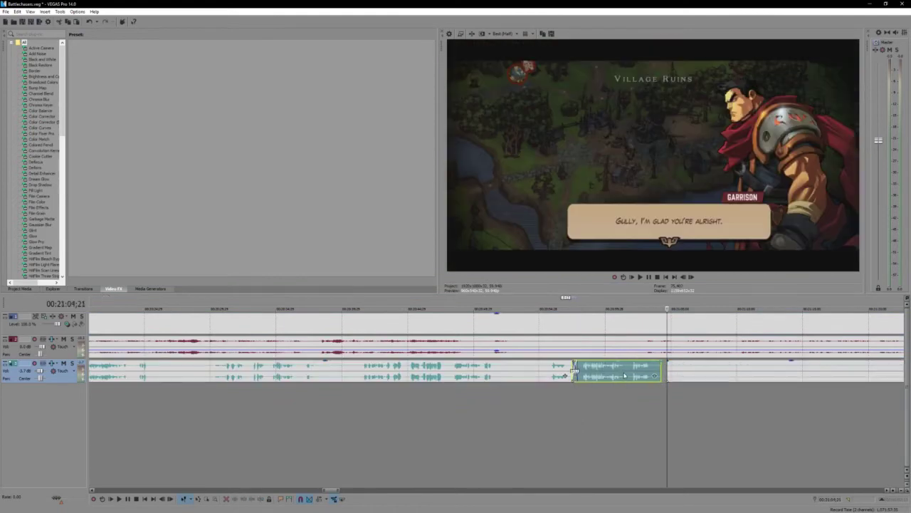
Step: Play across the narration join from the earlier clip, stopping at 00:21:07;17
{"action": "left_click", "coordinate": [538, 368]}
{"action": "key", "text": "space"}
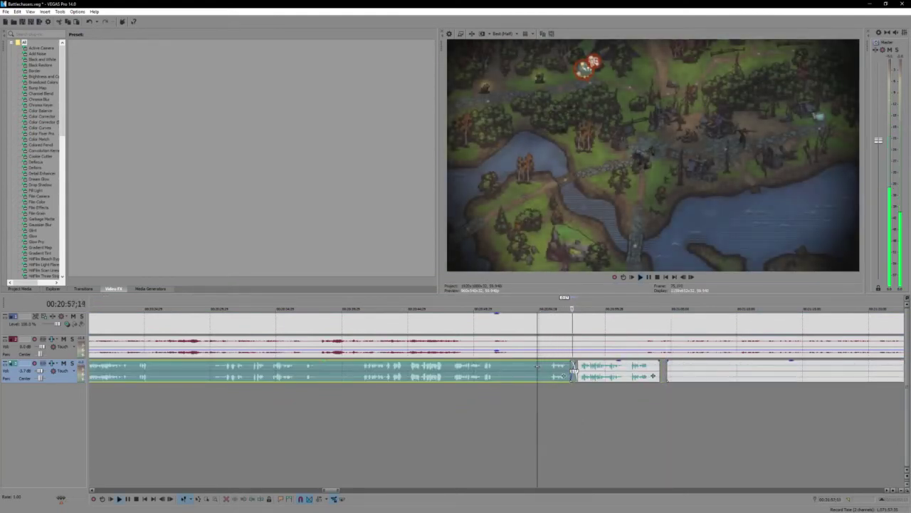
{"action": "left_click", "coordinate": [645, 374]}
{"action": "scroll", "coordinate": [645, 373], "scroll_direction": "up", "scroll_amount": 3}
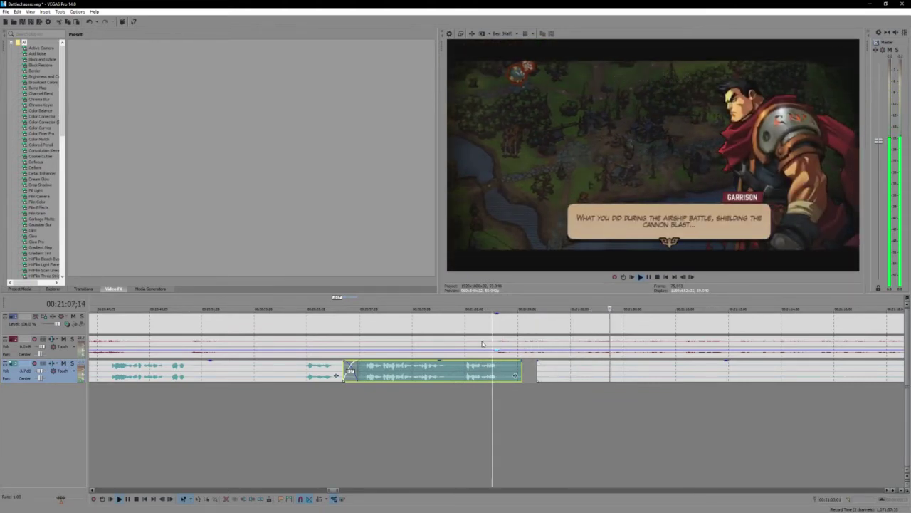
{"action": "key", "text": "Return"}
{"action": "scroll", "coordinate": [482, 344], "scroll_direction": "down", "scroll_amount": 4}
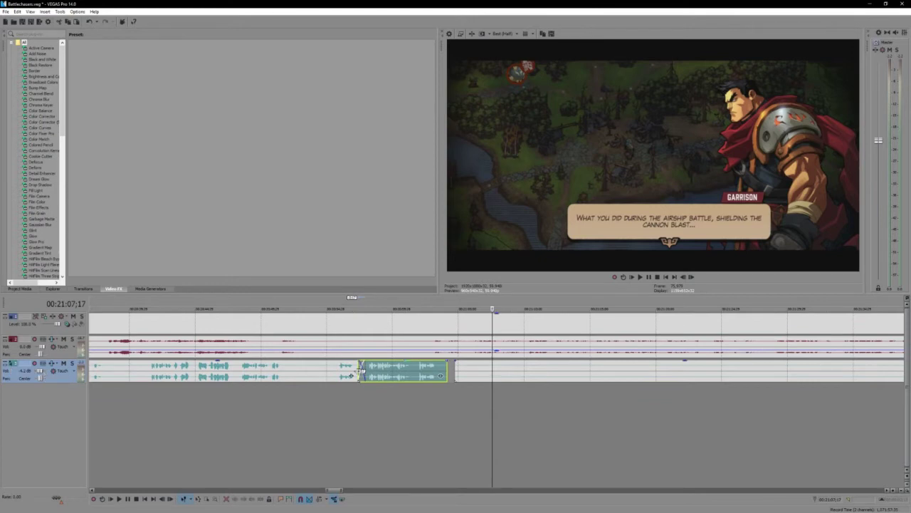
Step: Select the earlier narration clip on the voice track
{"action": "left_click", "coordinate": [340, 368]}
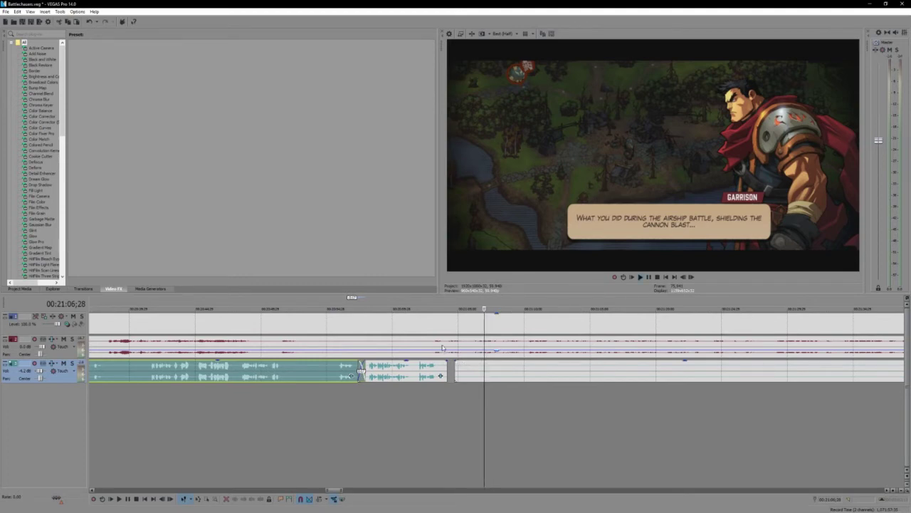
Step: Trim the later narration clip's start rightward while playback runs to 00:21:20;25
{"action": "key", "text": "space"}
{"action": "scroll", "coordinate": [442, 347], "scroll_direction": "down", "scroll_amount": 1}
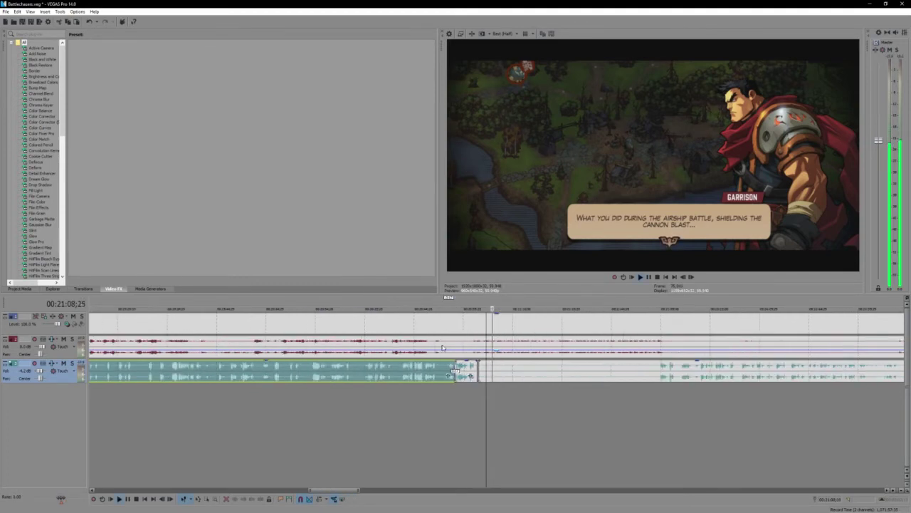
{"action": "left_click", "coordinate": [498, 371]}
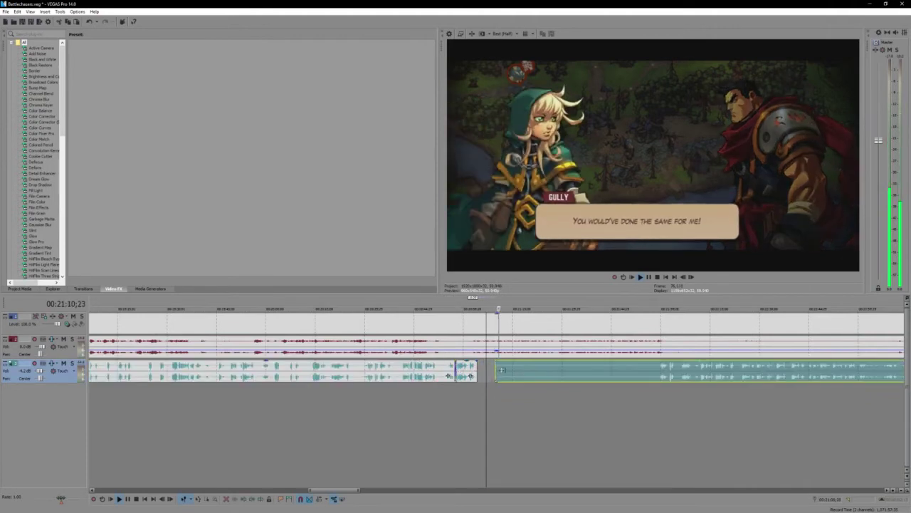
{"action": "left_click_drag", "start_coordinate": [499, 370], "coordinate": [658, 374]}
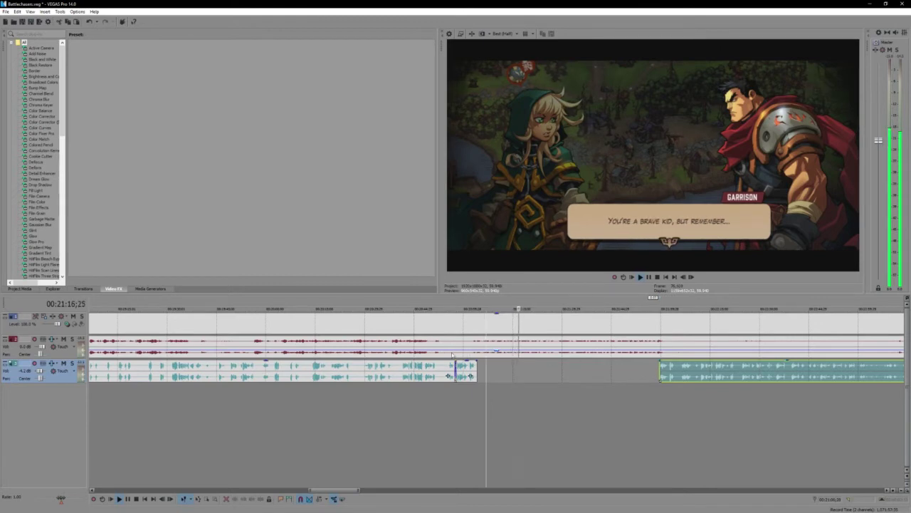
{"action": "scroll", "coordinate": [494, 342], "scroll_direction": "up", "scroll_amount": 4}
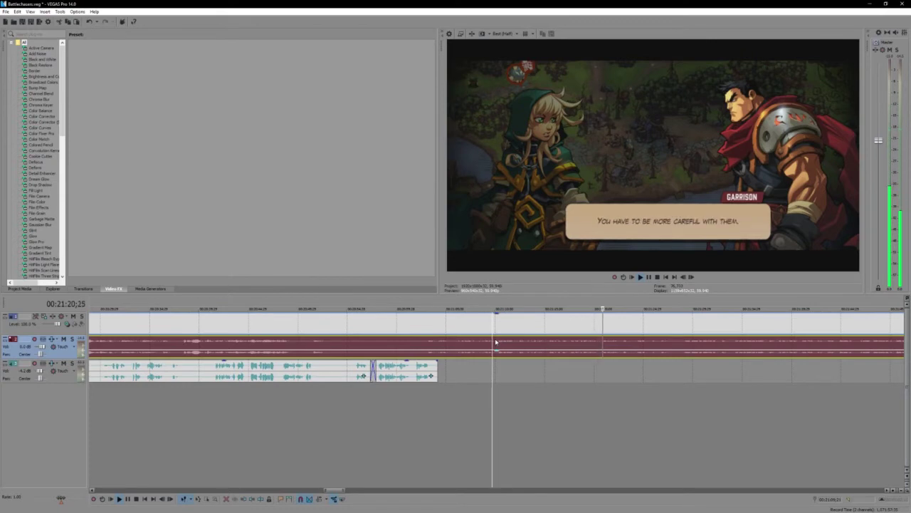
Step: Set the volume envelope point at 00:21:04;04 to 2.5 dB and play it back
{"action": "key", "text": "space"}
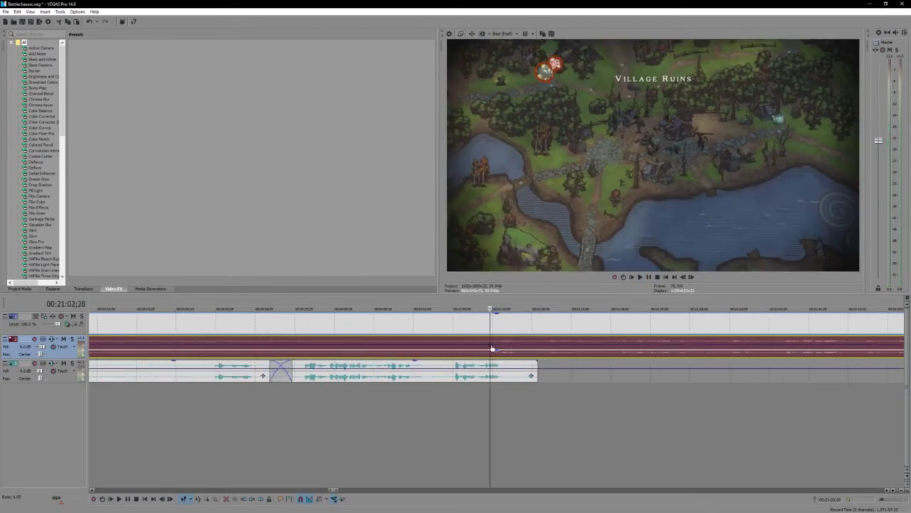
{"action": "left_click", "coordinate": [505, 348]}
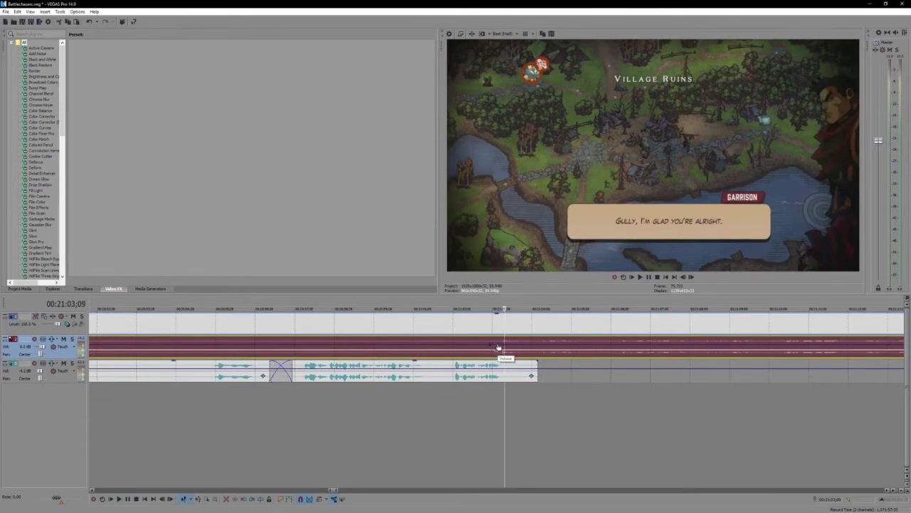
{"action": "left_click_drag", "start_coordinate": [499, 348], "coordinate": [534, 347]}
{"action": "left_click", "coordinate": [487, 344]}
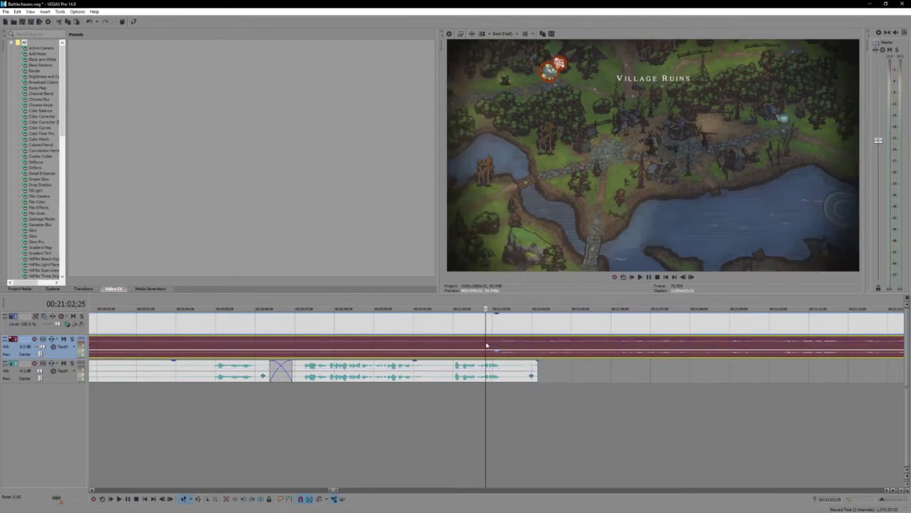
{"action": "key", "text": "space"}
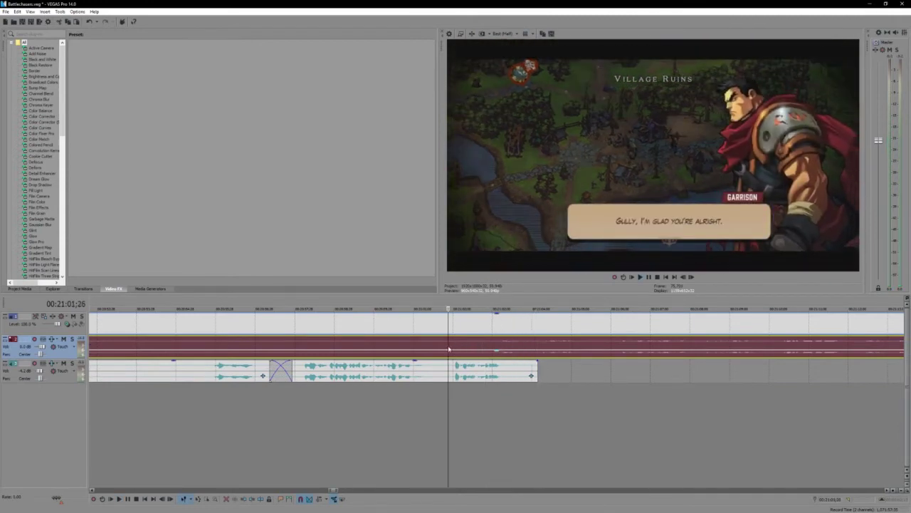
Step: Replay the section from 00:21:00;25, then select the narration and gameplay events
{"action": "left_click", "coordinate": [449, 348]}
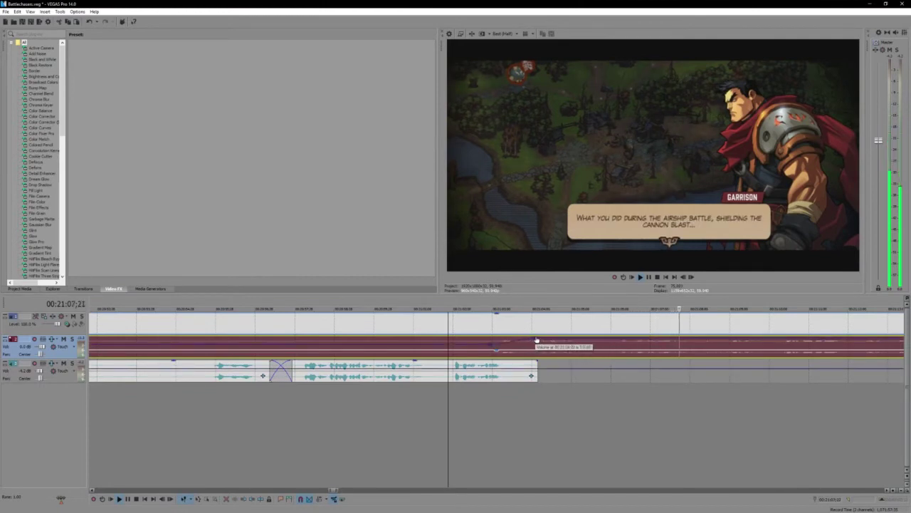
{"action": "left_click", "coordinate": [378, 341]}
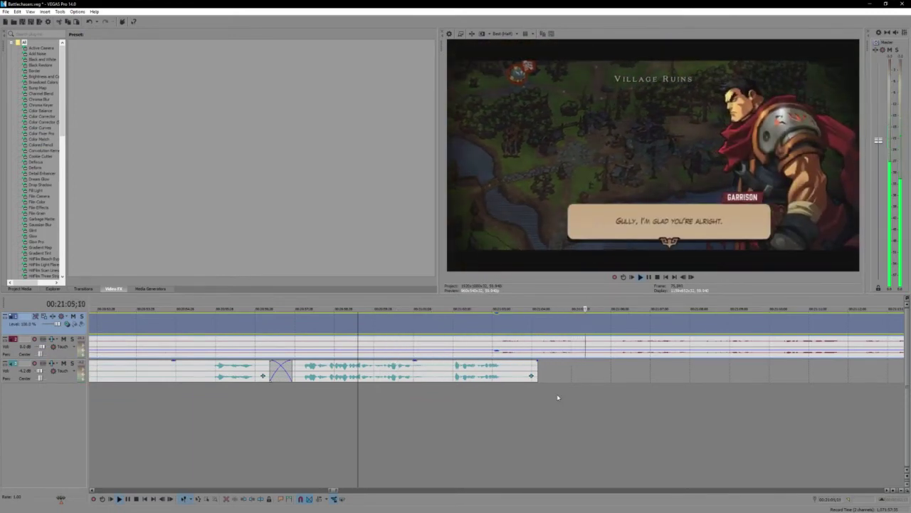
{"action": "scroll", "coordinate": [557, 397], "scroll_direction": "up", "scroll_amount": 2}
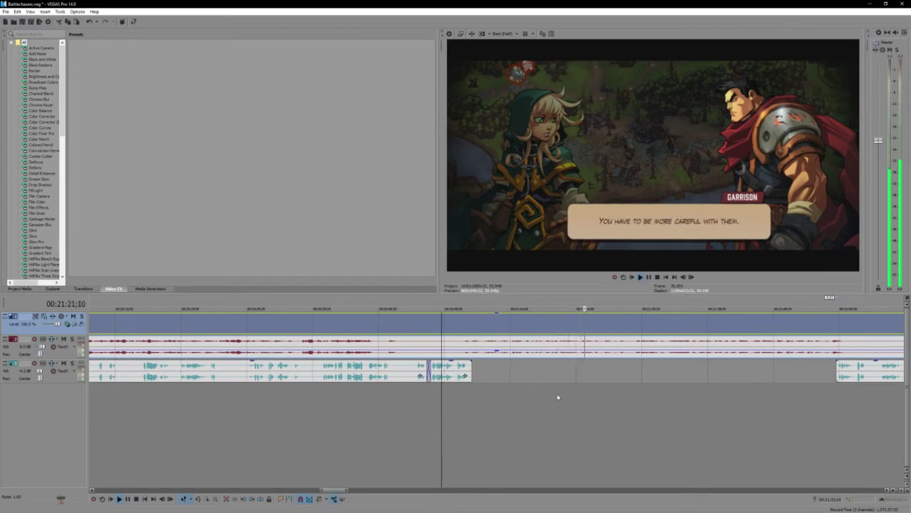
{"action": "scroll", "coordinate": [558, 396], "scroll_direction": "down", "scroll_amount": 3}
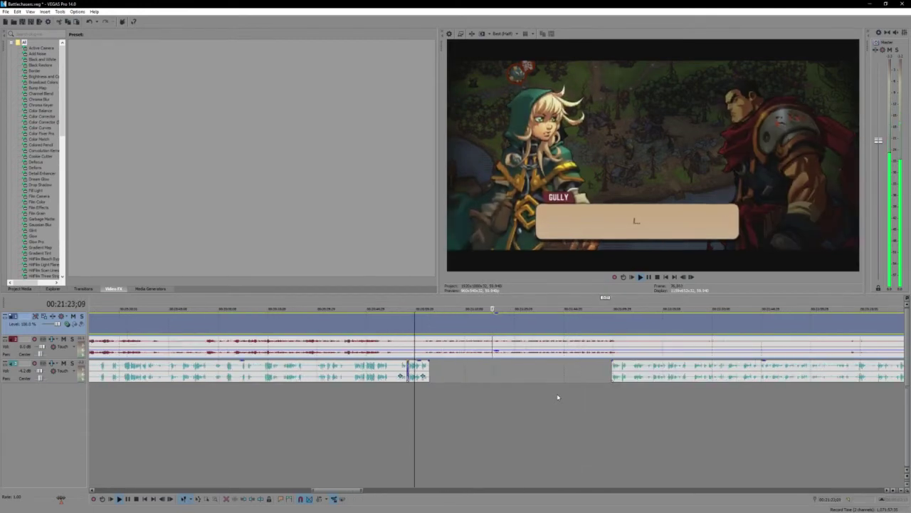
{"action": "left_click", "coordinate": [584, 346]}
{"action": "scroll", "coordinate": [458, 380], "scroll_direction": "up", "scroll_amount": 3}
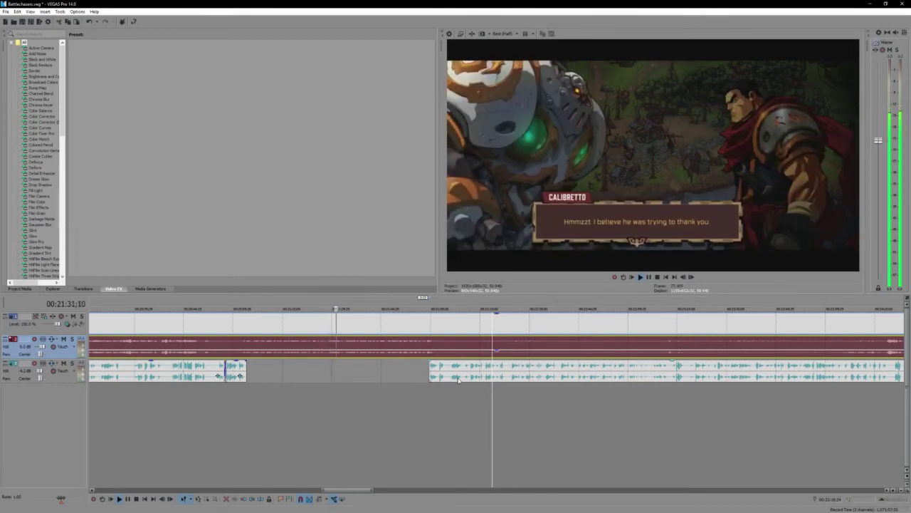
{"action": "left_click", "coordinate": [320, 321]}
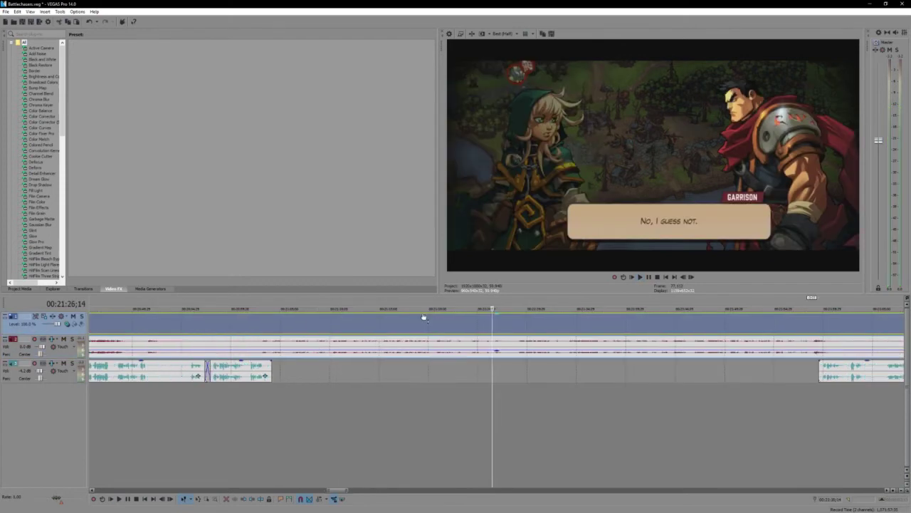
Step: Split the gameplay and audio at 00:21:28;02 and reposition the right halves
{"action": "key", "text": "s"}
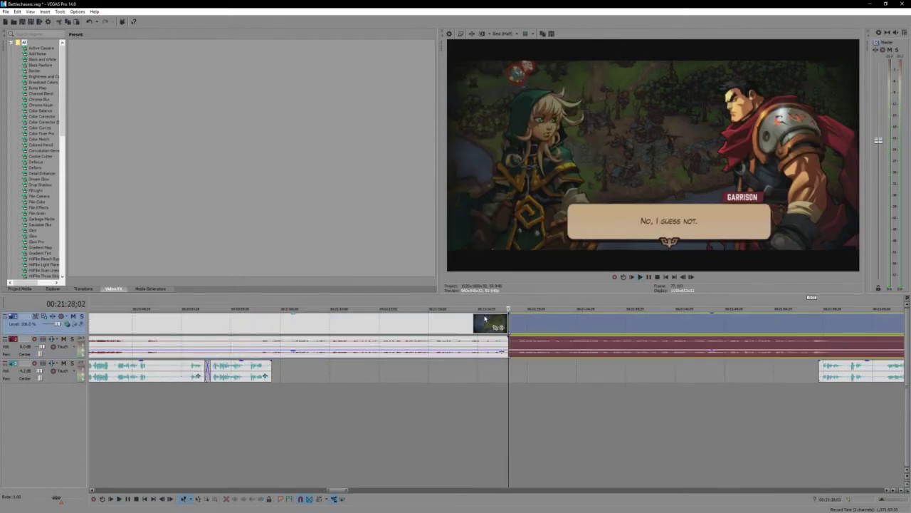
{"action": "left_click_drag", "start_coordinate": [510, 323], "coordinate": [519, 326]}
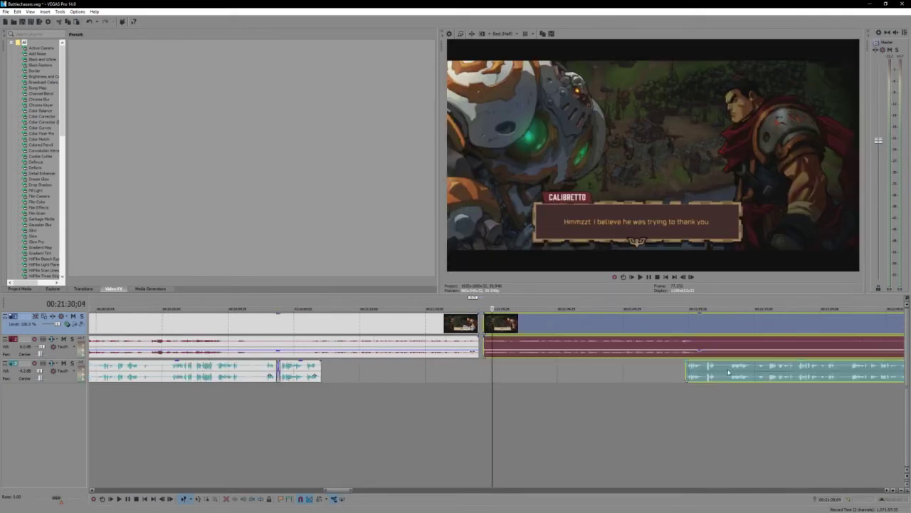
{"action": "scroll", "coordinate": [466, 339], "scroll_direction": "up", "scroll_amount": 4}
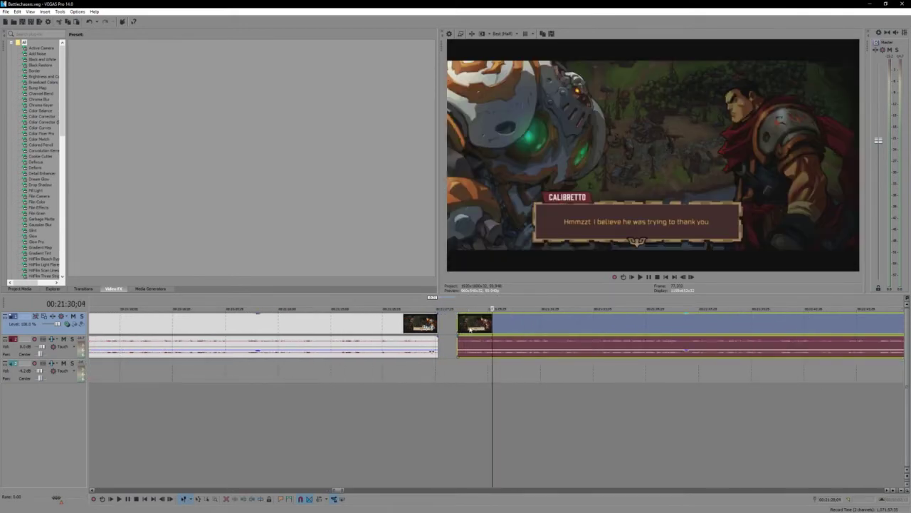
{"action": "mouse_move", "coordinate": [470, 329]}
{"action": "left_mouse_down"}
{"action": "mouse_move", "coordinate": [450, 329]}
{"action": "mouse_move", "coordinate": [460, 341]}
{"action": "left_mouse_up"}
{"action": "left_click", "coordinate": [450, 326]}
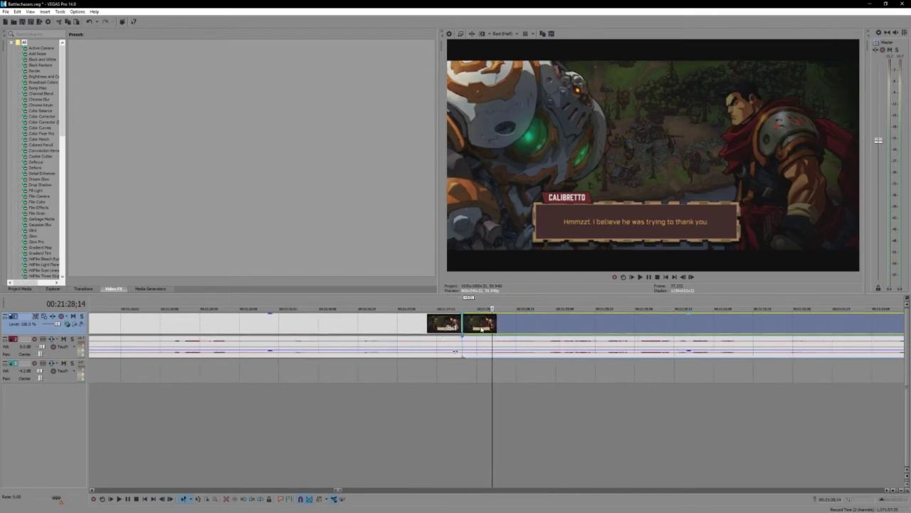
{"action": "left_click", "coordinate": [445, 346]}
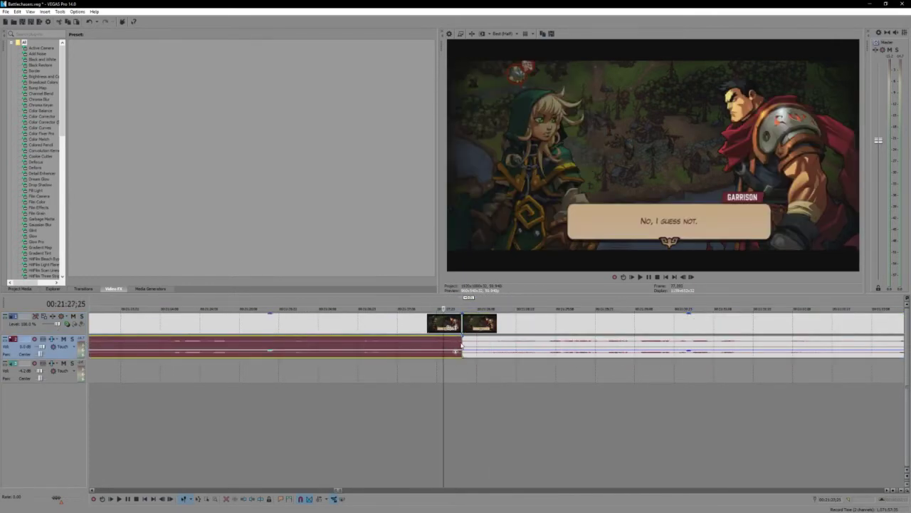
{"action": "left_click", "coordinate": [478, 348]}
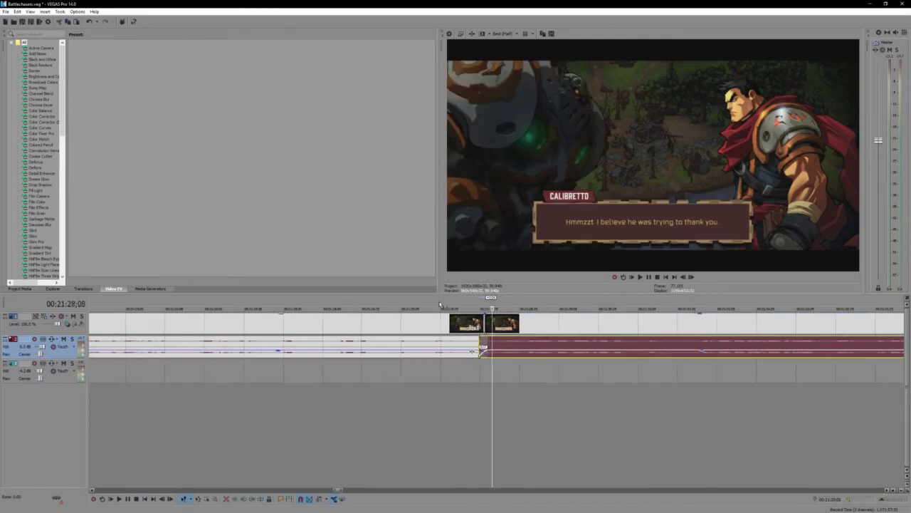
Step: Review the cut from 00:21:26;24, comparing frames on either side of the split
{"action": "key", "text": "space"}
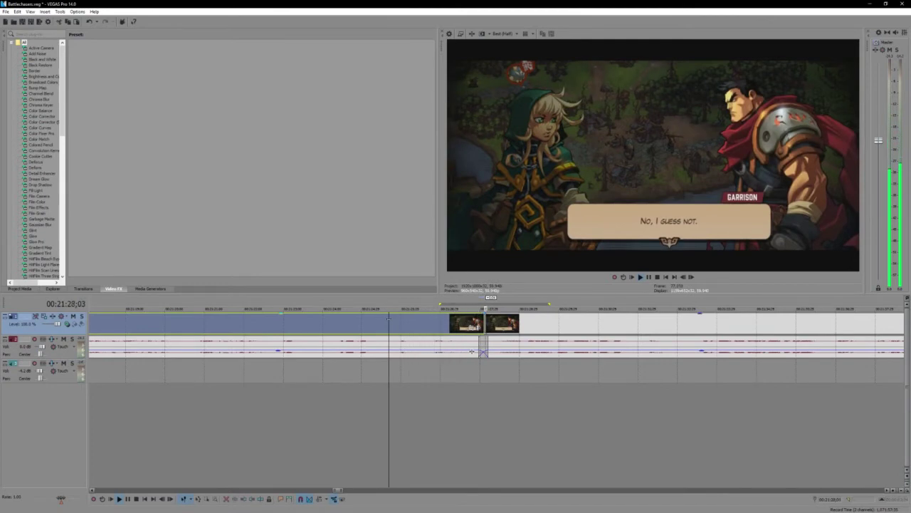
{"action": "left_click", "coordinate": [468, 326]}
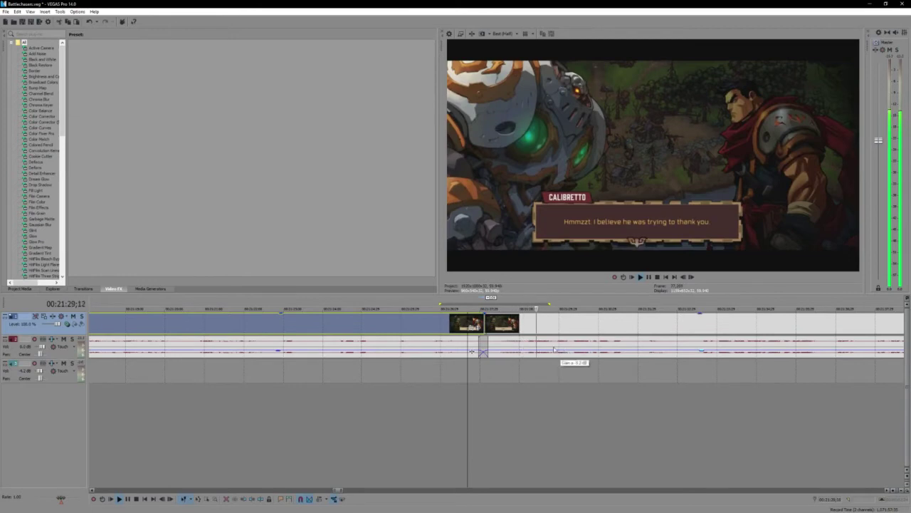
{"action": "left_click", "coordinate": [483, 320]}
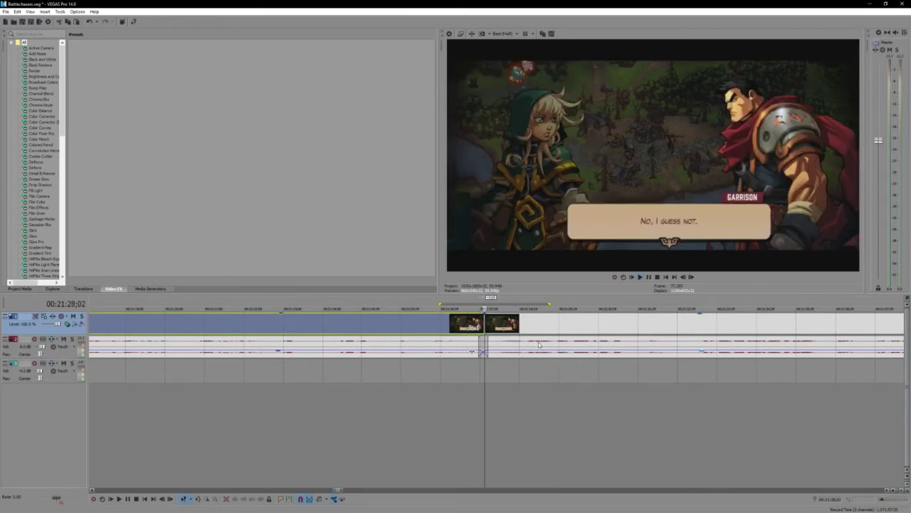
{"action": "left_click", "coordinate": [435, 327]}
{"action": "key", "text": "space"}
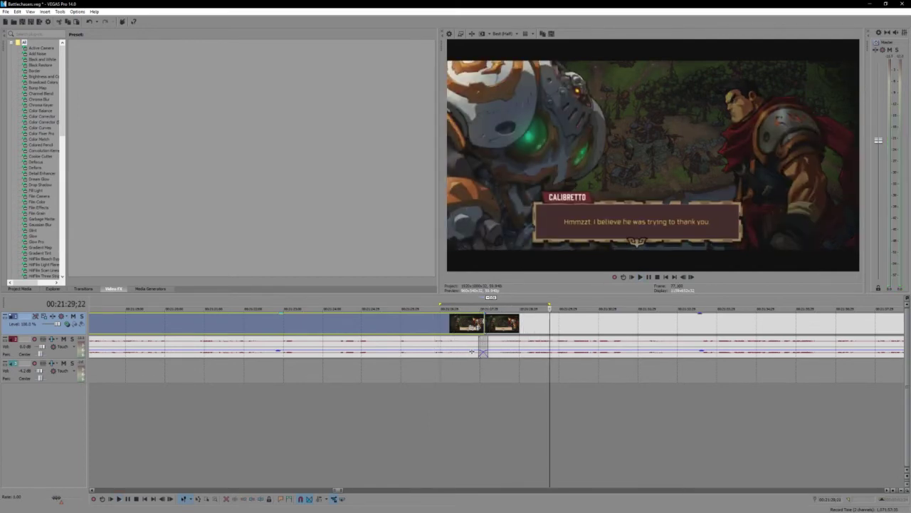
{"action": "key", "text": "ctrl+Left"}
{"action": "key", "text": "Right"}
{"action": "key", "text": "Right"}
{"action": "key", "text": "Right"}
{"action": "key", "text": "Right"}
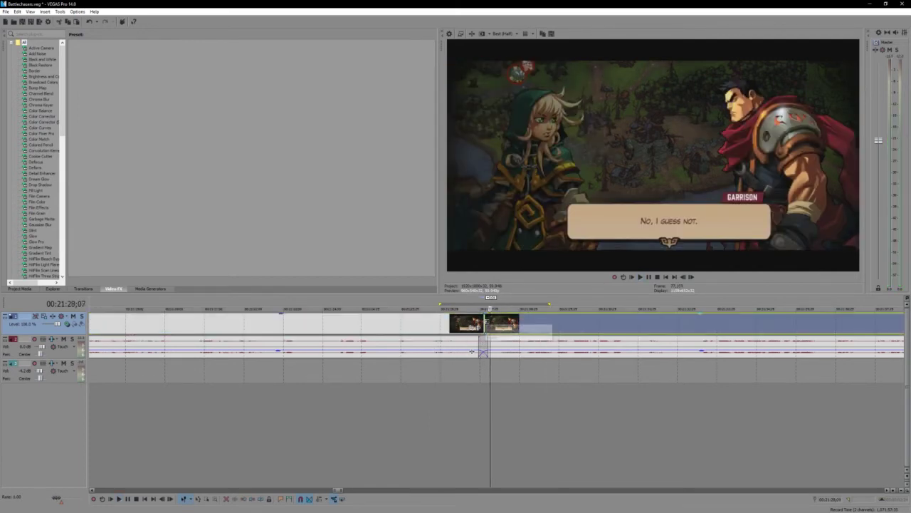
{"action": "key", "text": "Left"}
{"action": "key", "text": "Right"}
{"action": "key", "text": "Left"}
{"action": "key", "text": "Right"}
{"action": "scroll", "coordinate": [472, 351], "scroll_direction": "up", "scroll_amount": 2}
Step: Widen the crossfade between the halves and replay it from 00:21:26;19
{"action": "left_click_drag", "start_coordinate": [469, 351], "coordinate": [451, 351]}
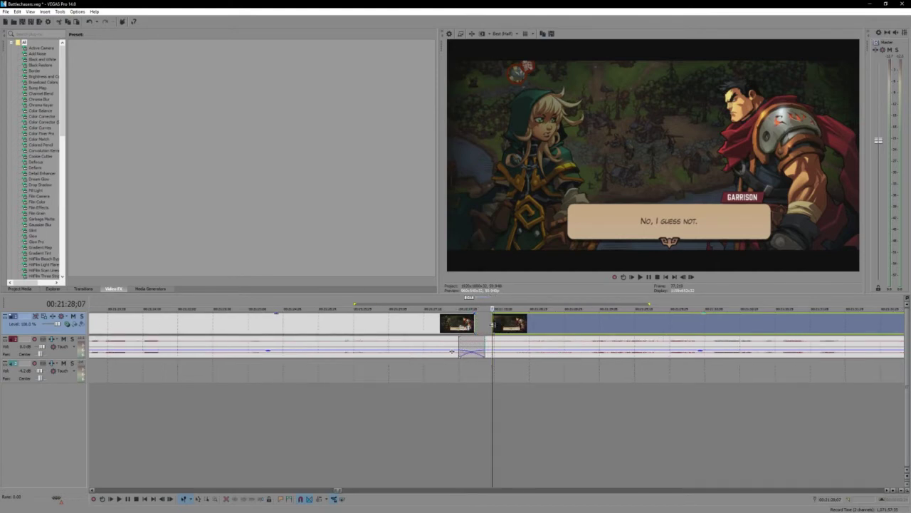
{"action": "key", "text": "Right"}
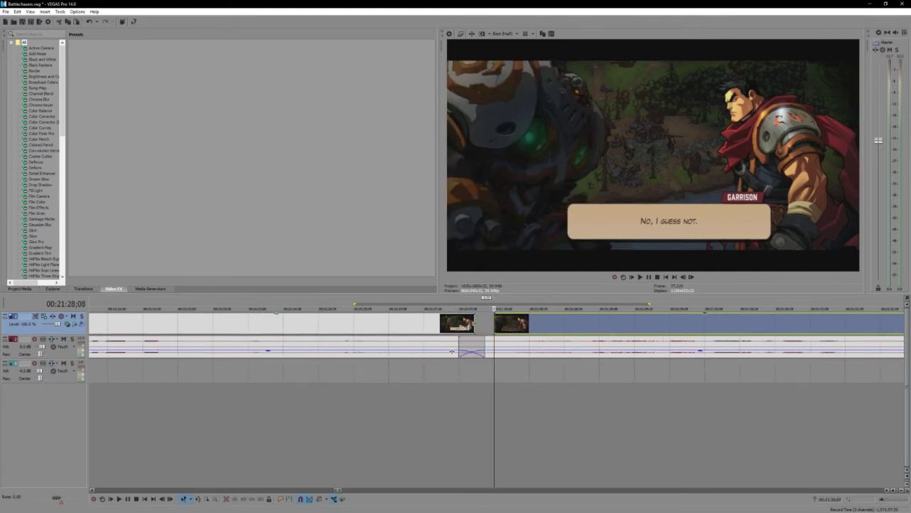
{"action": "left_click", "coordinate": [460, 351]}
{"action": "left_click", "coordinate": [525, 328]}
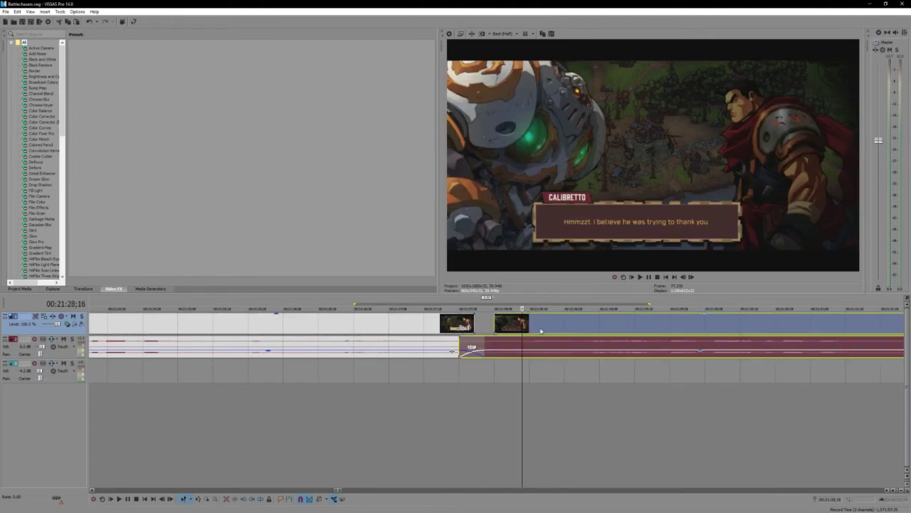
{"action": "left_click_drag", "start_coordinate": [540, 330], "coordinate": [418, 326]}
{"action": "key", "text": "space"}
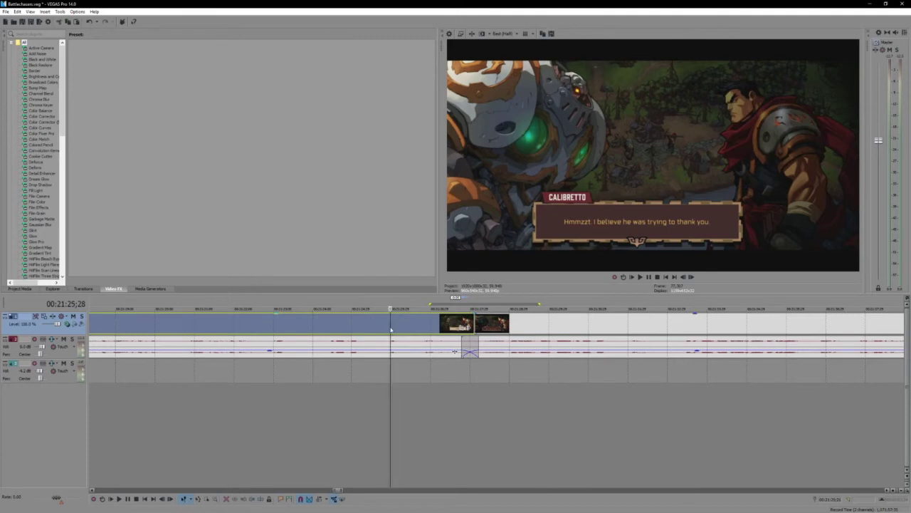
{"action": "left_click", "coordinate": [390, 324]}
{"action": "key", "text": "space"}
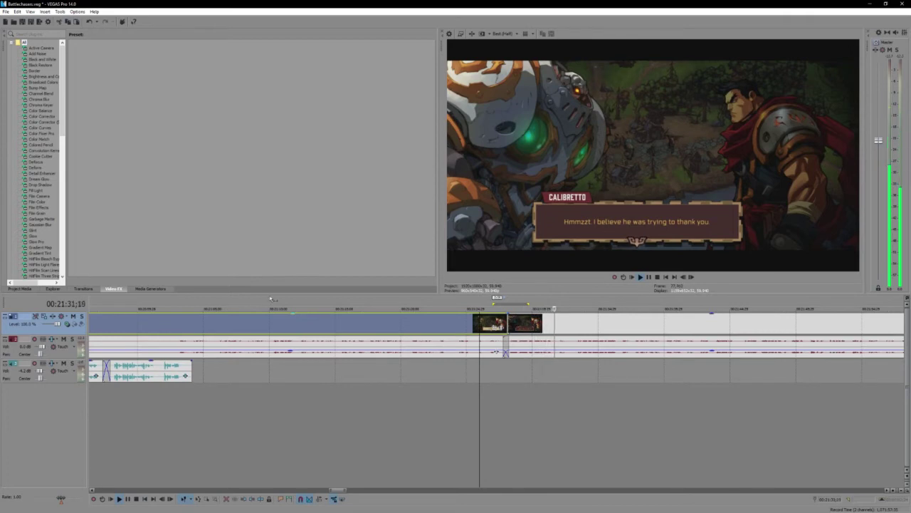
{"action": "scroll", "coordinate": [556, 328], "scroll_direction": "down", "scroll_amount": 1}
{"action": "left_click", "coordinate": [556, 328]}
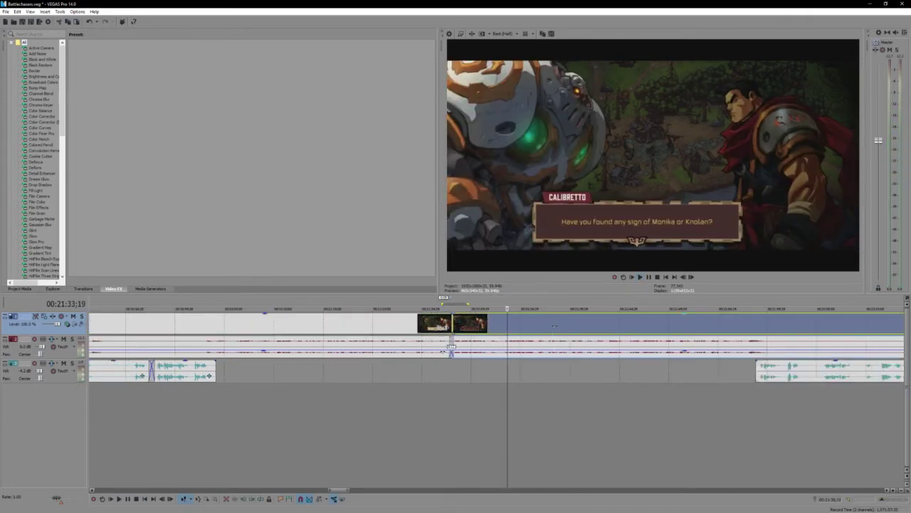
{"action": "key", "text": "space"}
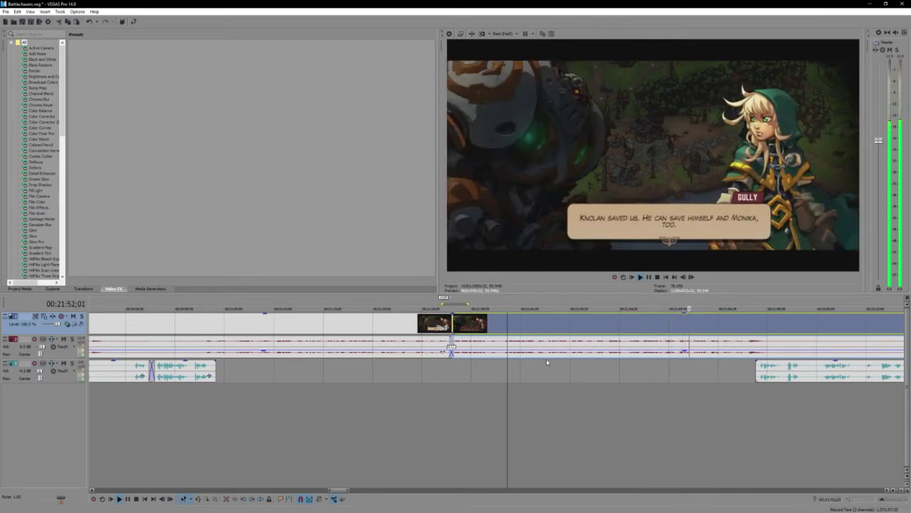
{"action": "key", "text": "Return"}
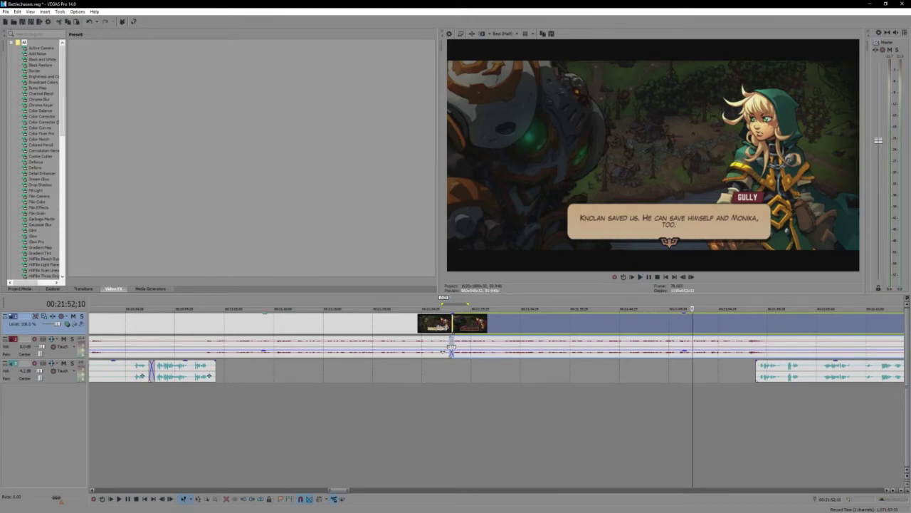
{"action": "key", "text": "Return"}
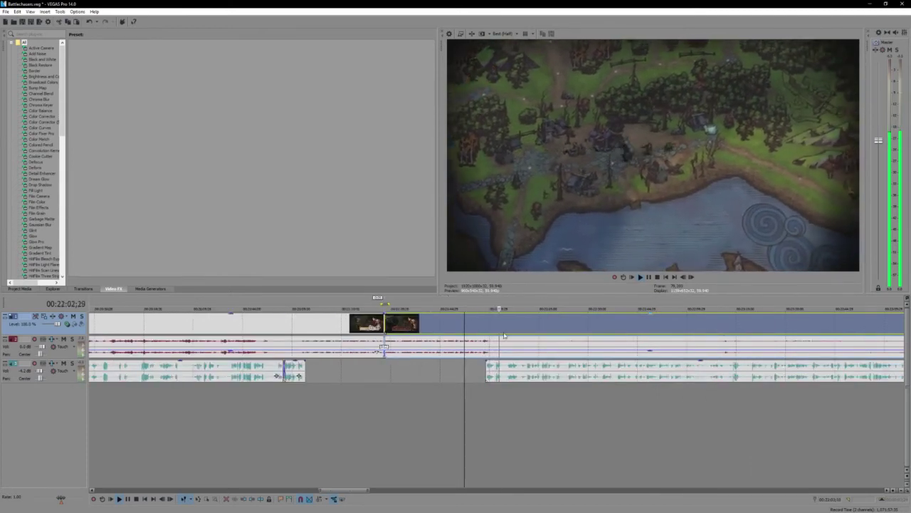
Step: Ramp the red track's volume envelope up after the narration ends, then preview from the battle
{"action": "scroll", "coordinate": [530, 340], "scroll_direction": "right", "scroll_amount": 1}
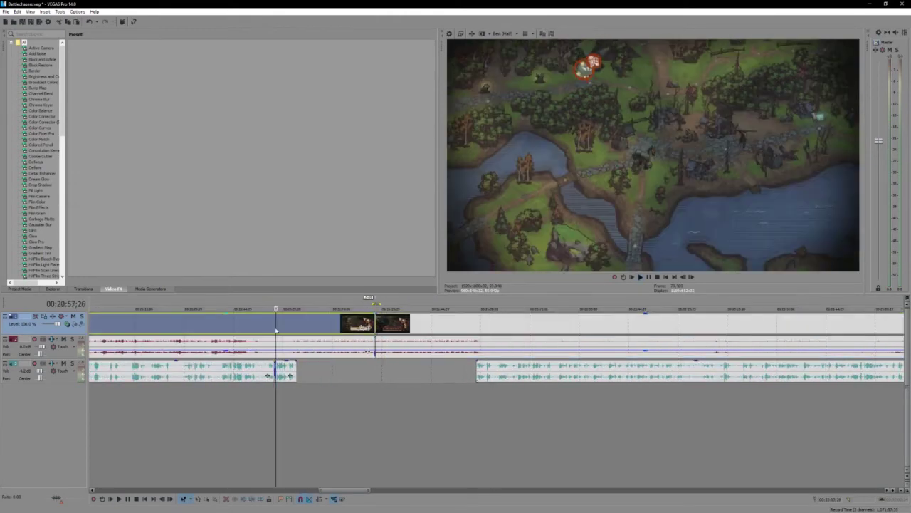
{"action": "left_click", "coordinate": [222, 330]}
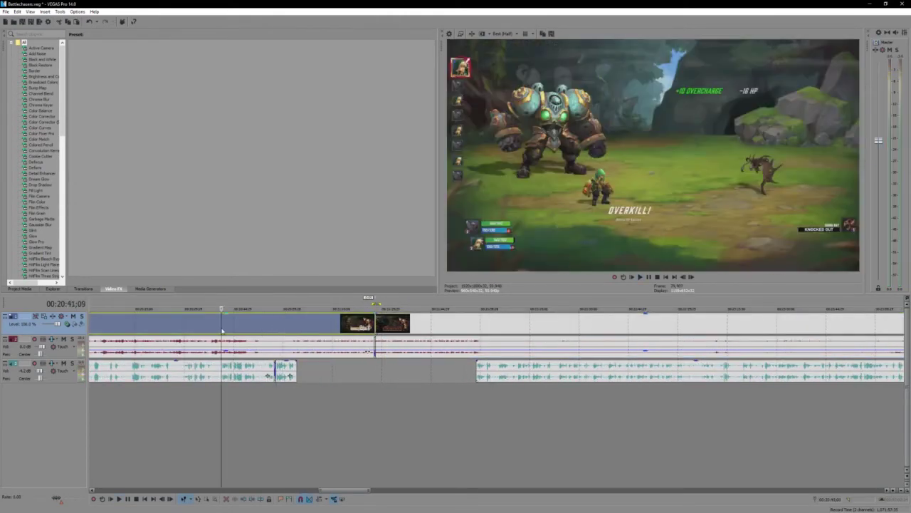
{"action": "left_click", "coordinate": [217, 328]}
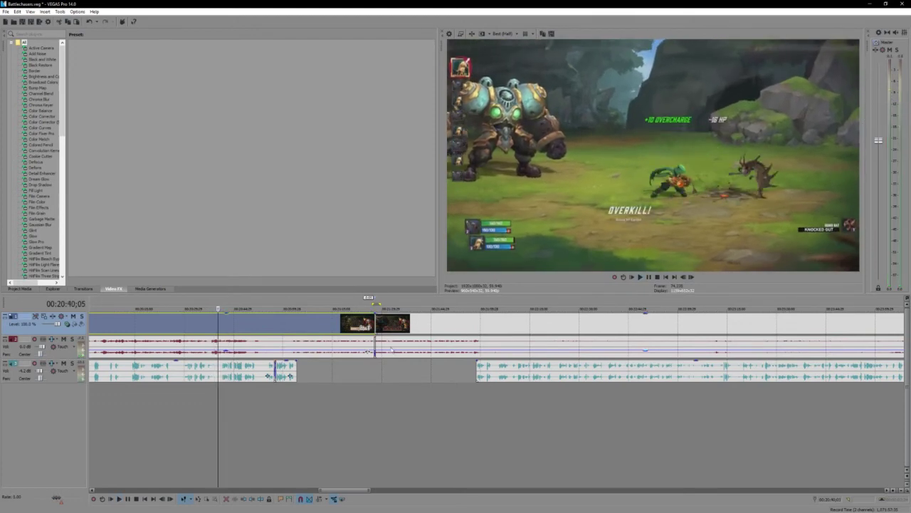
{"action": "scroll", "coordinate": [450, 349], "scroll_direction": "up", "scroll_amount": 2}
{"action": "left_click_drag", "start_coordinate": [641, 344], "coordinate": [649, 338]}
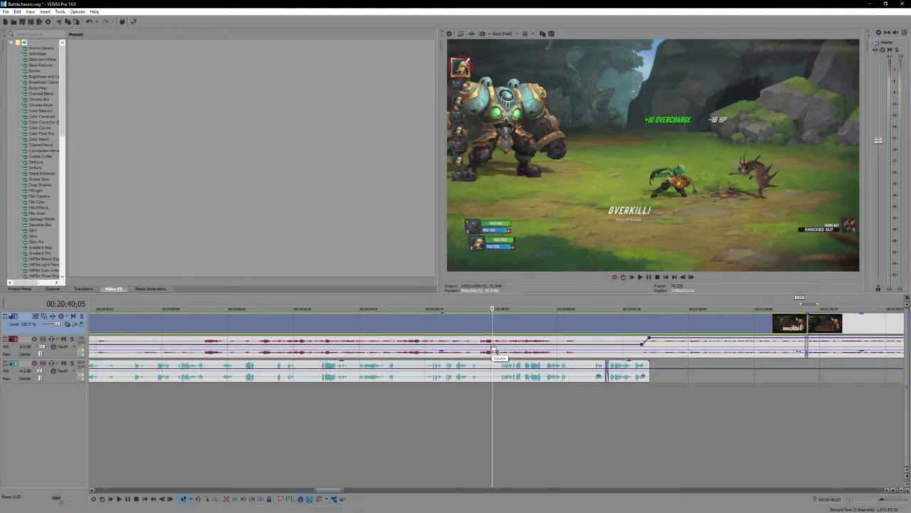
{"action": "left_click_drag", "start_coordinate": [493, 350], "coordinate": [488, 339]}
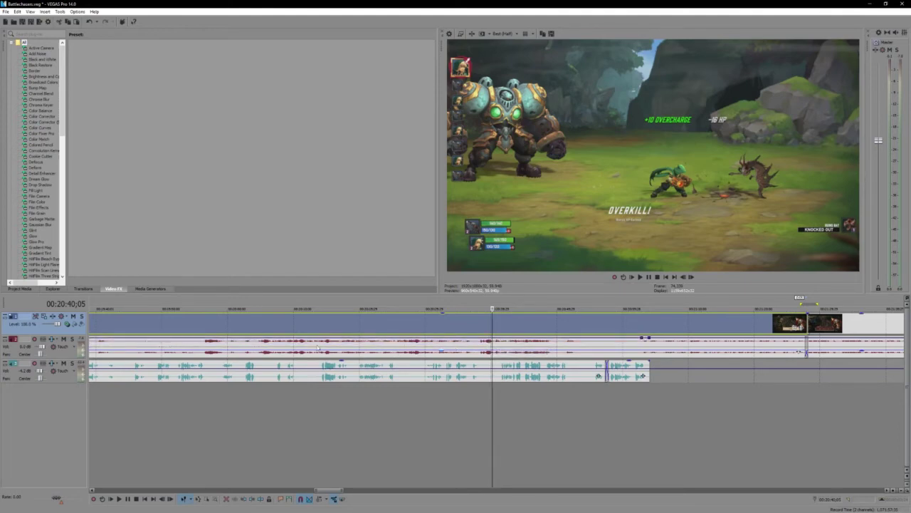
{"action": "left_click", "coordinate": [202, 348]}
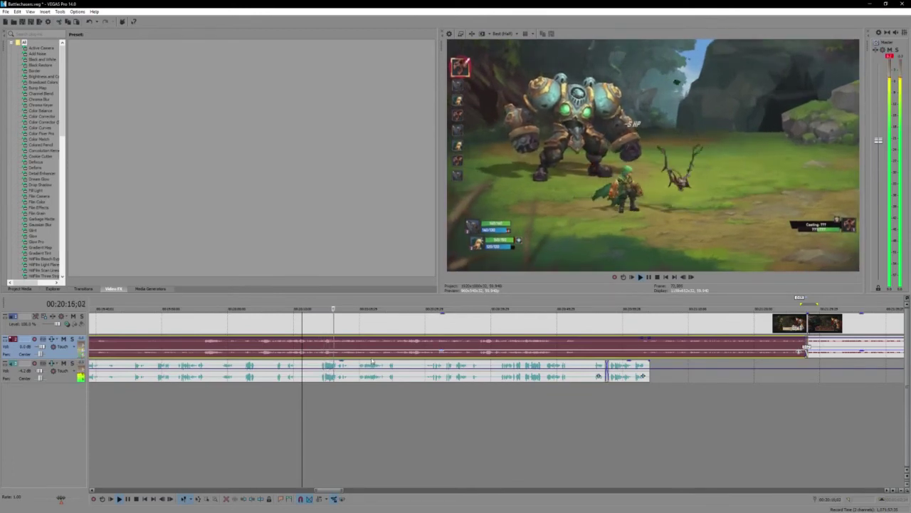
{"action": "key", "text": "Return"}
{"action": "scroll", "coordinate": [633, 367], "scroll_direction": "down", "scroll_amount": 4}
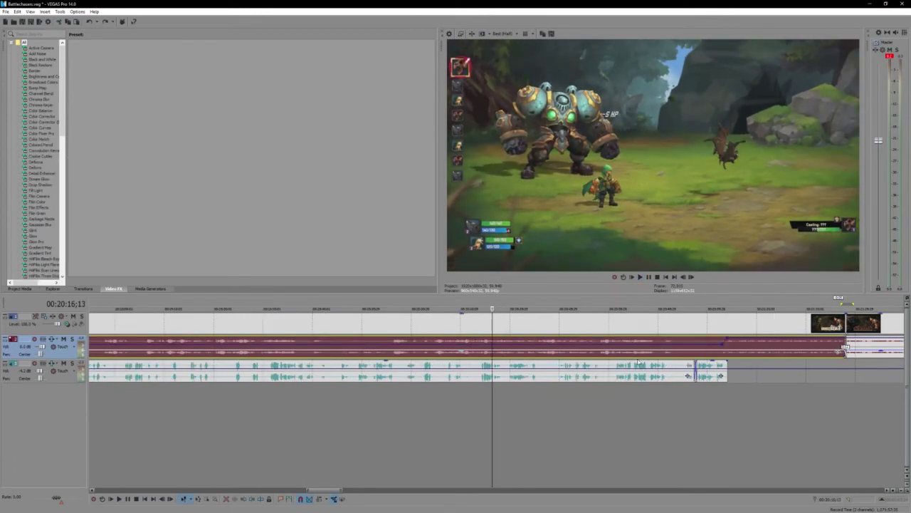
{"action": "key", "text": "ctrl+Right"}
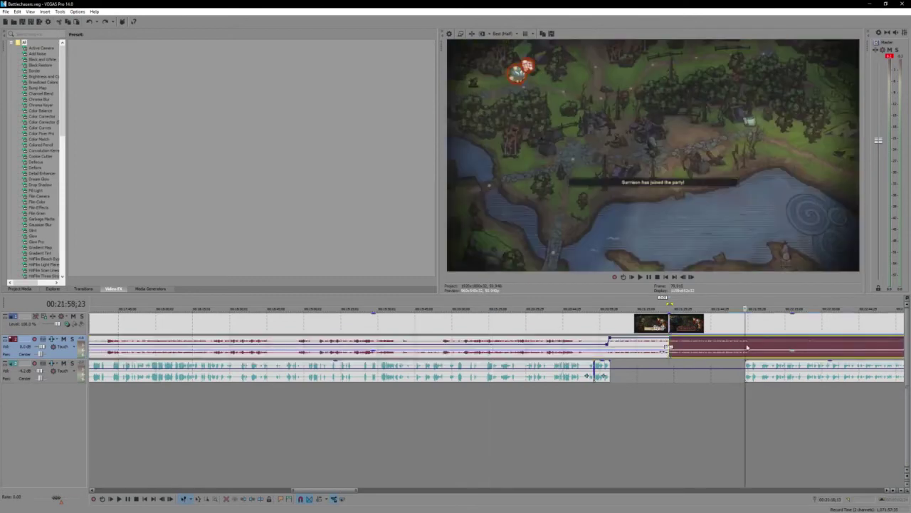
{"action": "scroll", "coordinate": [562, 361], "scroll_direction": "down", "scroll_amount": 3}
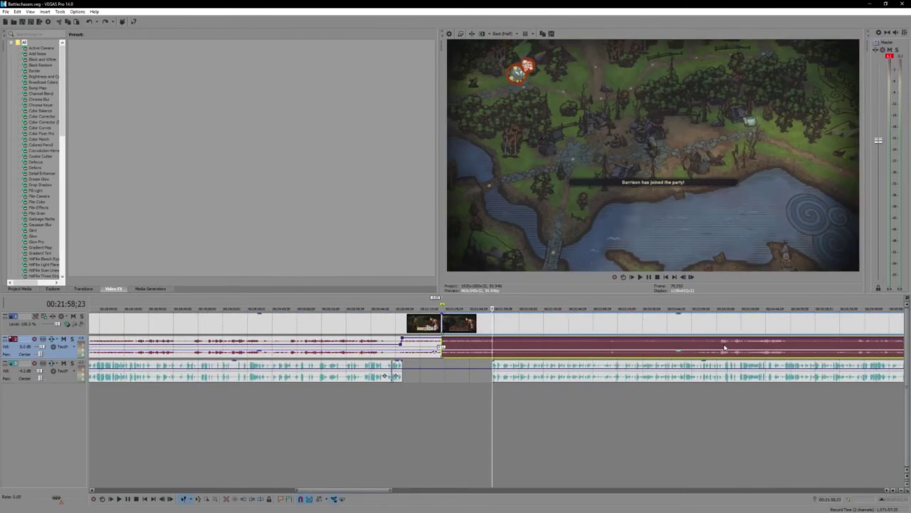
{"action": "scroll", "coordinate": [479, 349], "scroll_direction": "up", "scroll_amount": 4}
{"action": "key", "text": "Return"}
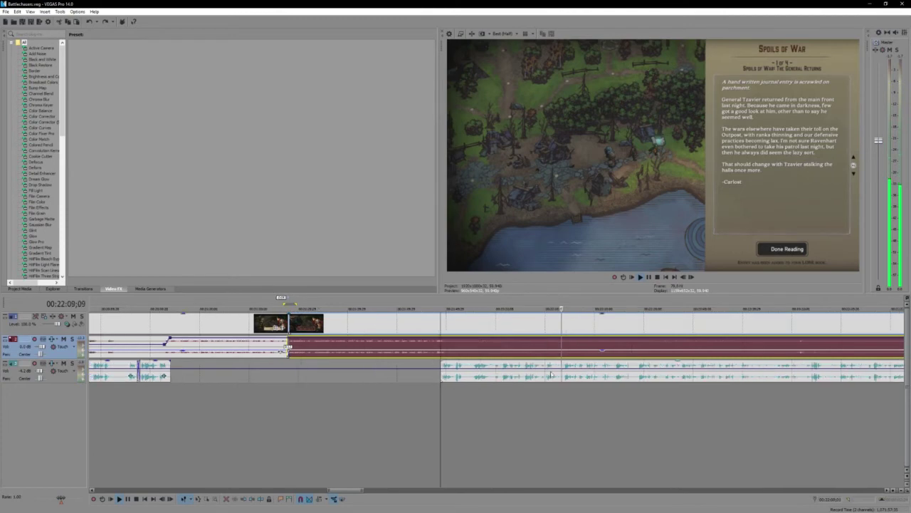
{"action": "scroll", "coordinate": [581, 347], "scroll_direction": "down", "scroll_amount": 2}
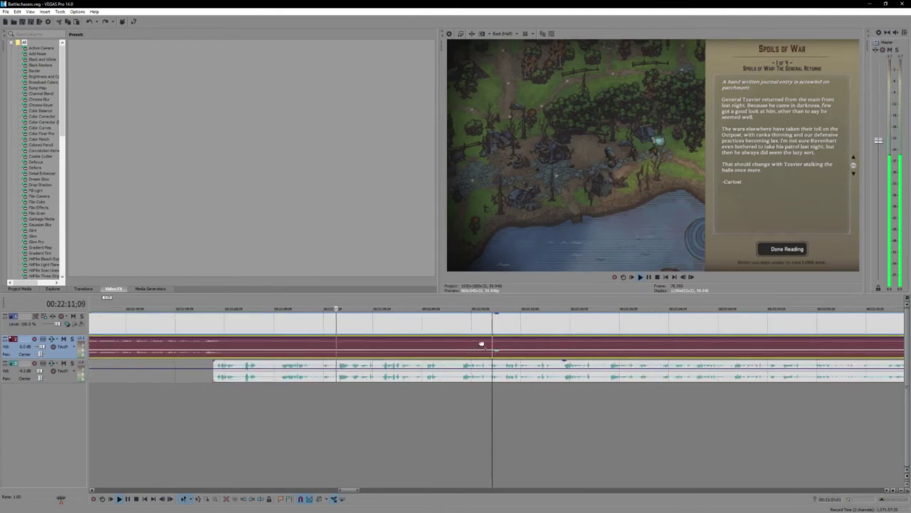
Step: Split all tracks at the cut point and select the right-hand parts
{"action": "left_click", "coordinate": [341, 326]}
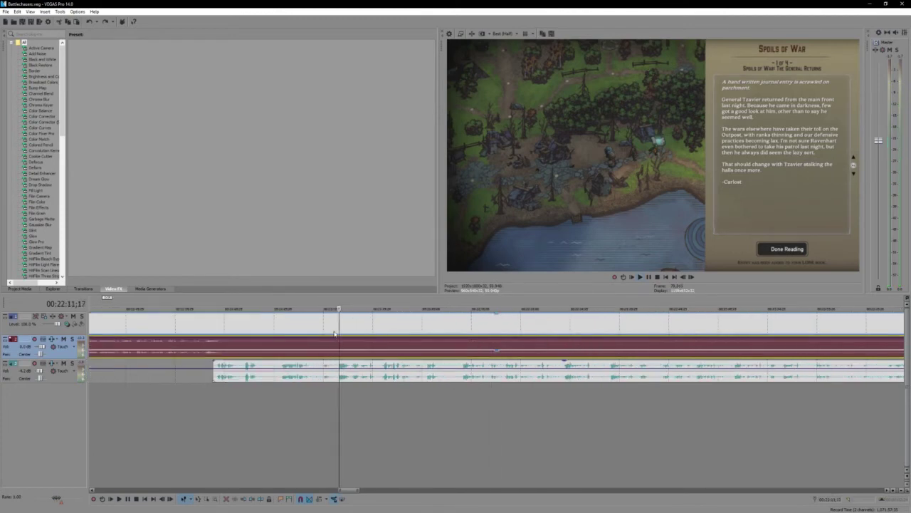
{"action": "left_click", "coordinate": [335, 332]}
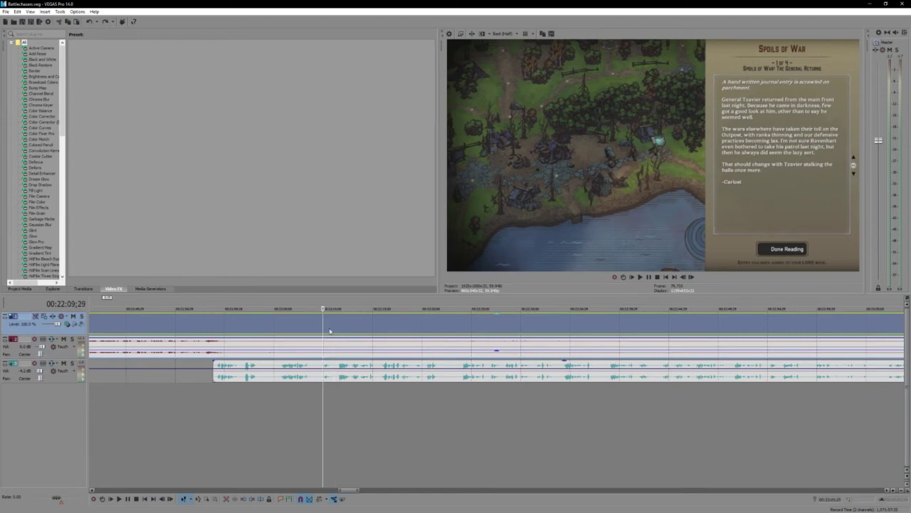
{"action": "scroll", "coordinate": [503, 324], "scroll_direction": "up", "scroll_amount": 2}
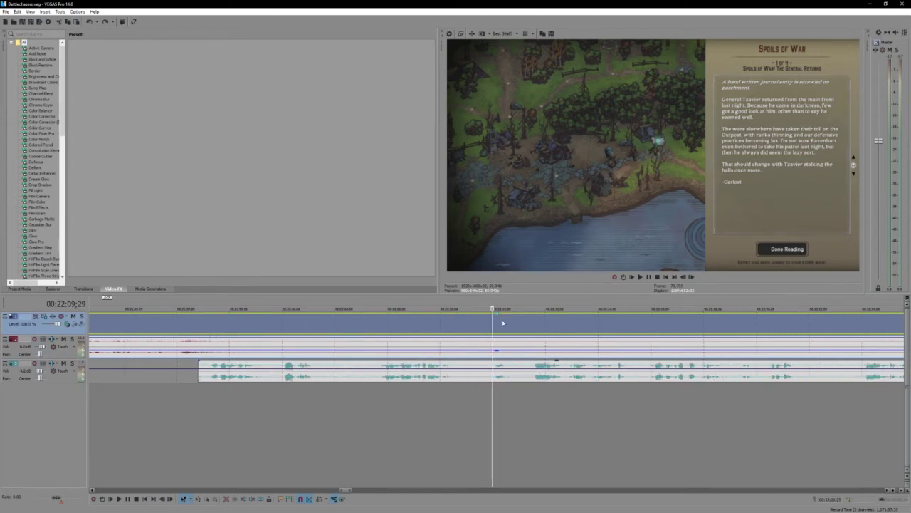
{"action": "key", "text": "space"}
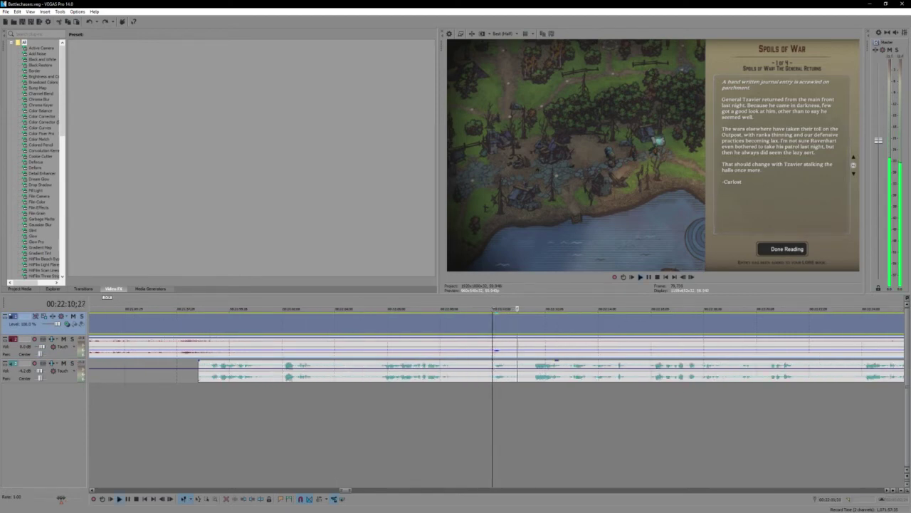
{"action": "key", "text": "s"}
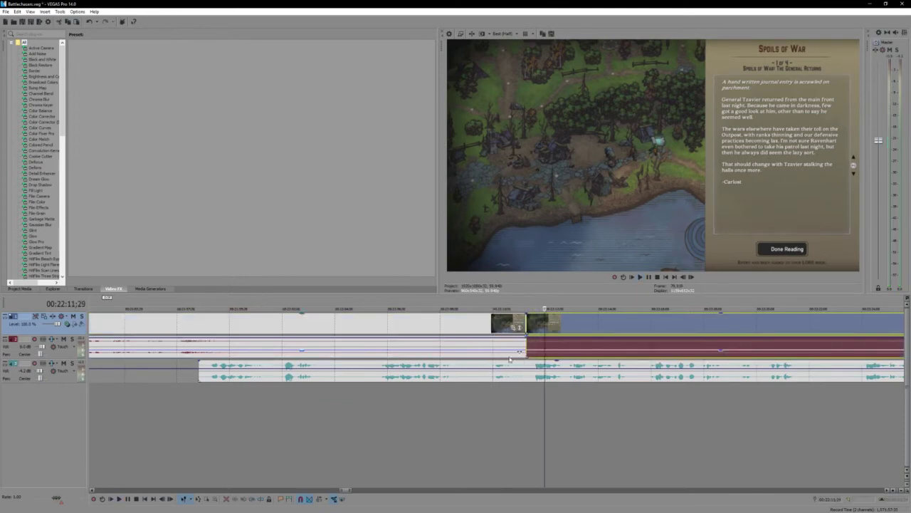
{"action": "left_click", "coordinate": [531, 367]}
{"action": "key", "text": "s"}
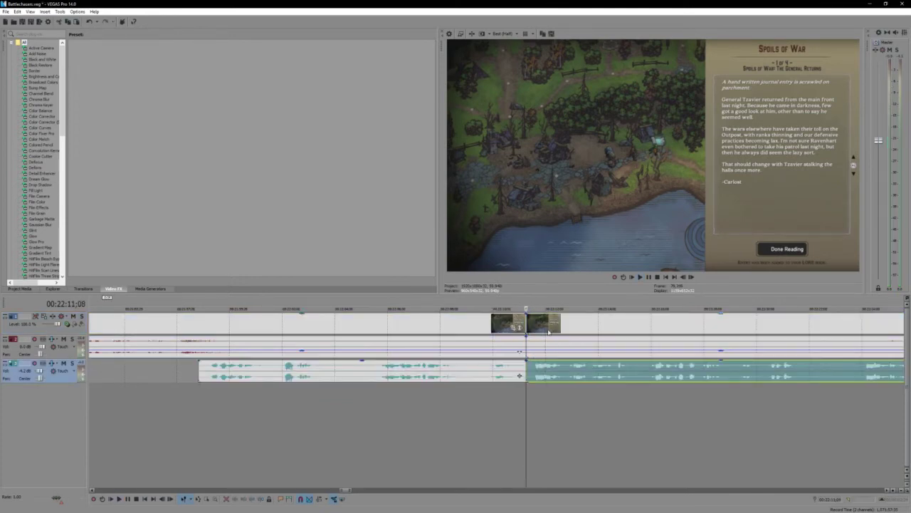
{"action": "left_click", "coordinate": [569, 375]}
{"action": "left_click", "coordinate": [550, 364]}
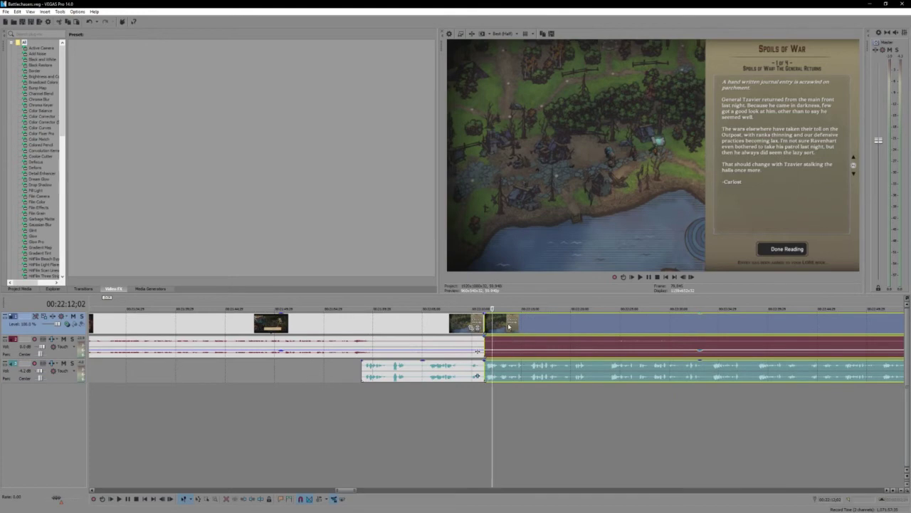
Step: Push the later clips right to review them, then slide them back and play across the join
{"action": "scroll", "coordinate": [508, 327], "scroll_direction": "down", "scroll_amount": 3}
{"action": "scroll", "coordinate": [509, 330], "scroll_direction": "up", "scroll_amount": 4}
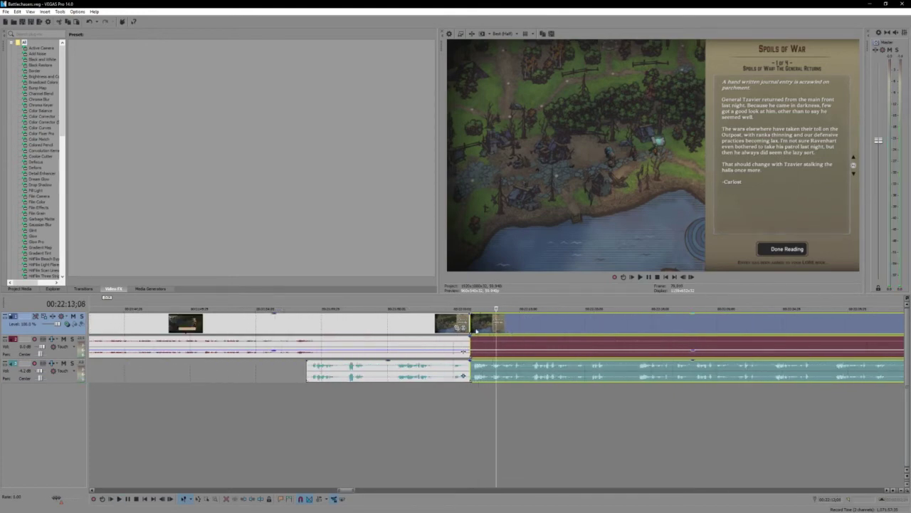
{"action": "left_click_drag", "start_coordinate": [478, 327], "coordinate": [641, 335]}
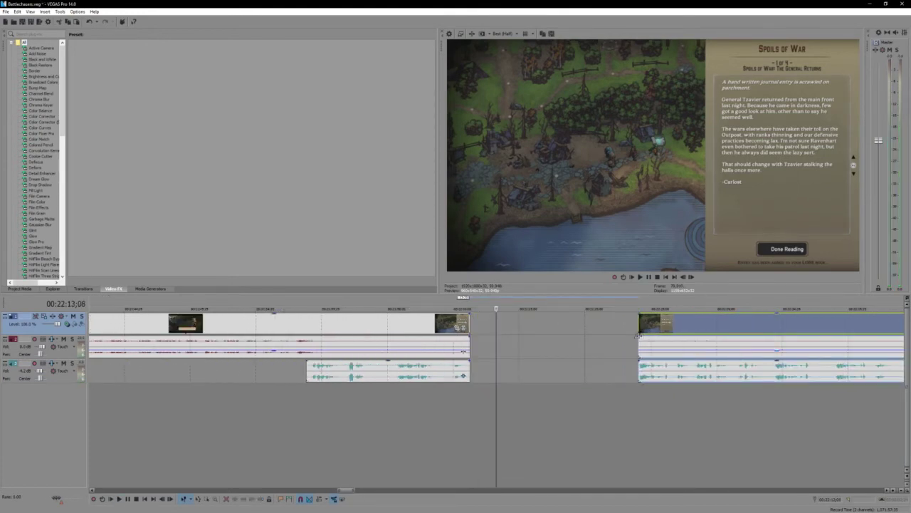
{"action": "left_click", "coordinate": [638, 336]}
{"action": "key", "text": "space"}
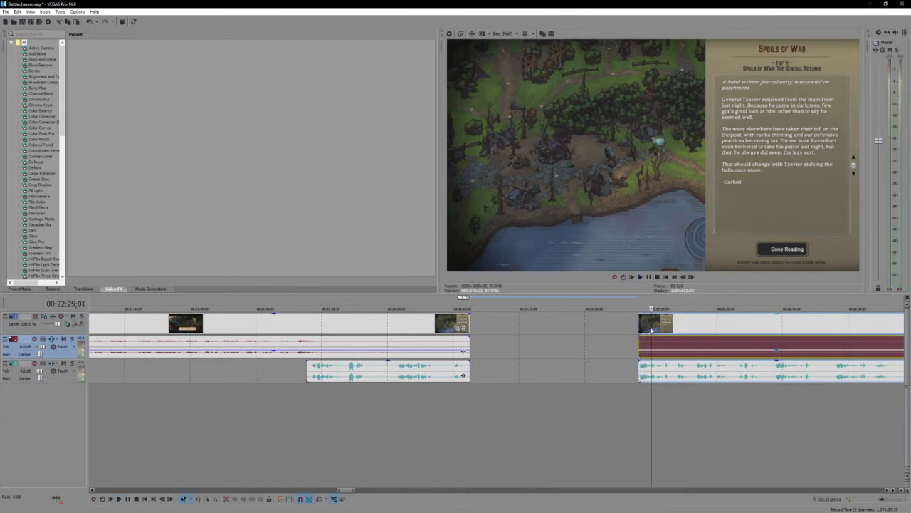
{"action": "key", "text": "space"}
{"action": "left_click_drag", "start_coordinate": [657, 326], "coordinate": [488, 327]}
{"action": "left_click", "coordinate": [466, 348]}
{"action": "key", "text": "space"}
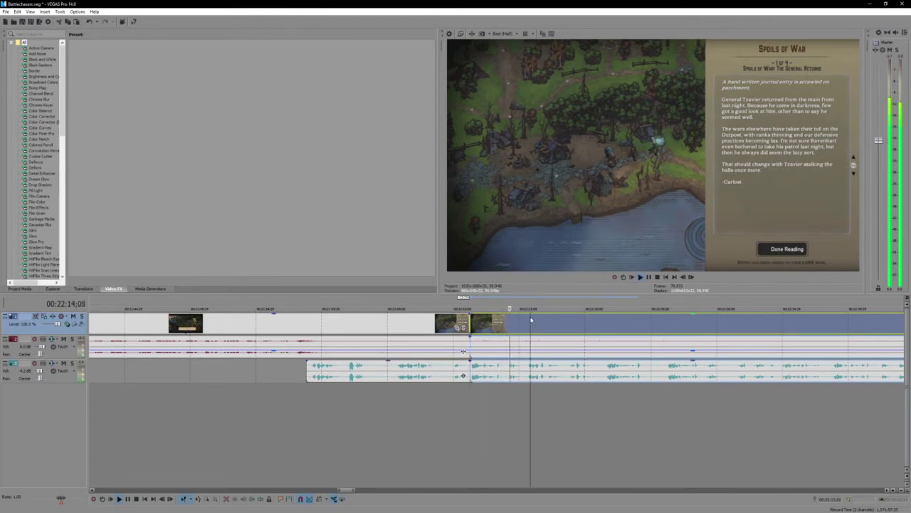
Step: Split all tracks at the next cut and push the later clips right, opening a gap
{"action": "scroll", "coordinate": [512, 337], "scroll_direction": "down", "scroll_amount": 2}
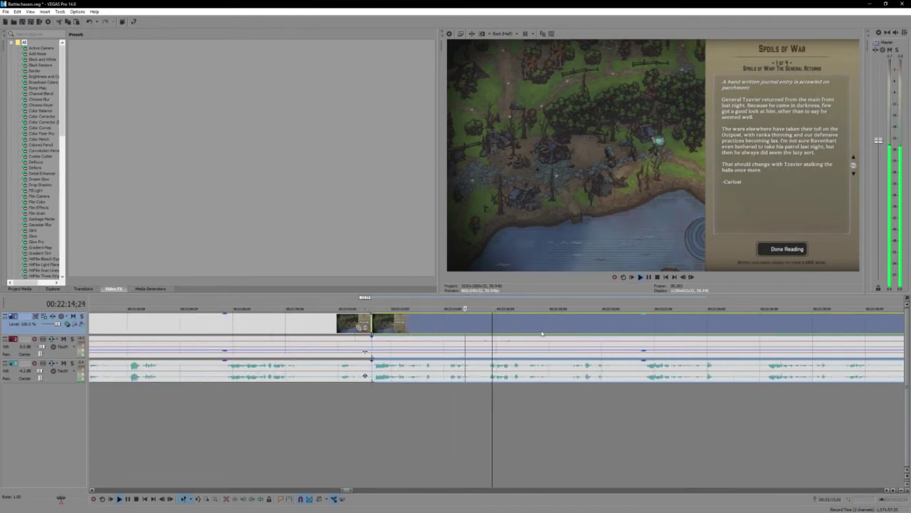
{"action": "left_click", "coordinate": [421, 328]}
{"action": "key", "text": "Return"}
{"action": "key", "text": "s"}
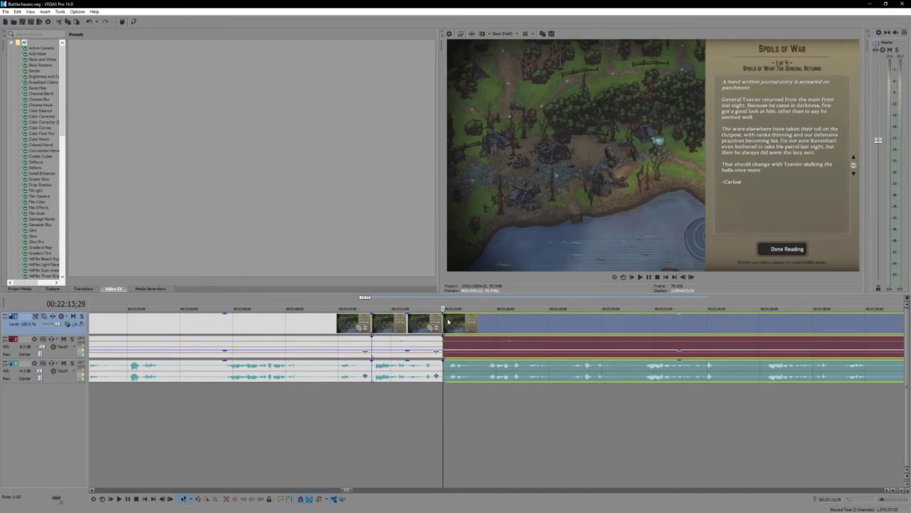
{"action": "left_click_drag", "start_coordinate": [444, 328], "coordinate": [487, 327]}
{"action": "left_click", "coordinate": [487, 327]}
{"action": "key", "text": "Return"}
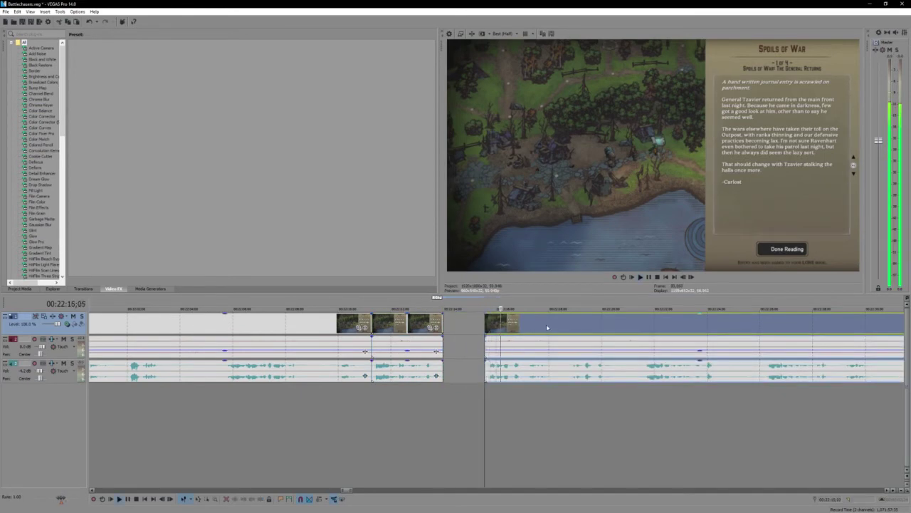
Step: Slide the later event left against the earlier clips, then move it later along the timeline
{"action": "left_click", "coordinate": [650, 326]}
{"action": "left_click", "coordinate": [761, 324]}
{"action": "left_click", "coordinate": [519, 324]}
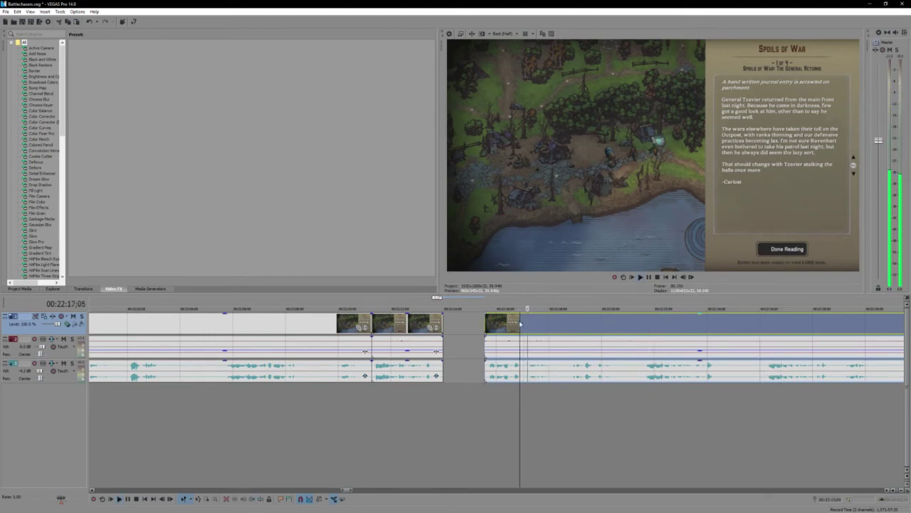
{"action": "left_click", "coordinate": [562, 334]}
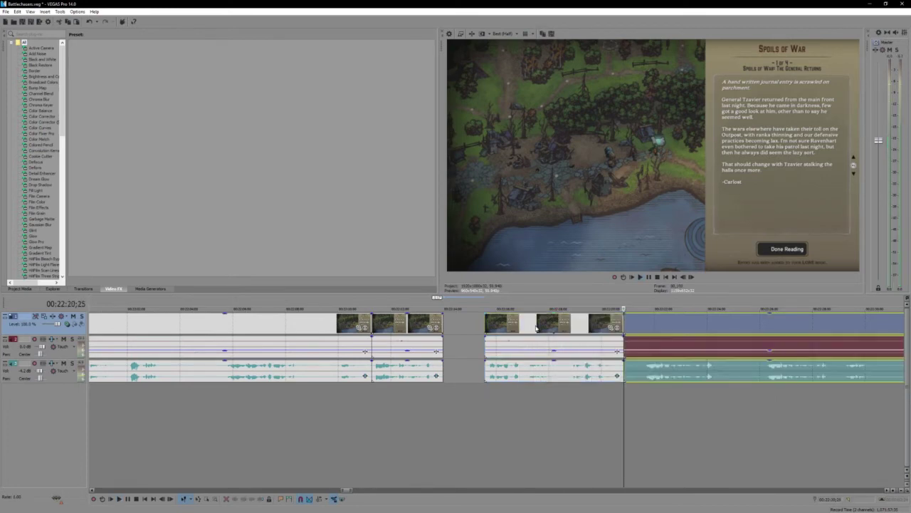
{"action": "left_click_drag", "start_coordinate": [563, 331], "coordinate": [520, 331]}
{"action": "left_click", "coordinate": [625, 322]}
{"action": "left_click_drag", "start_coordinate": [626, 324], "coordinate": [767, 324]}
{"action": "scroll", "coordinate": [726, 333], "scroll_direction": "down", "scroll_amount": 2}
Step: Review the footage after the gap and split the right-hand event at the cut point
{"action": "left_click", "coordinate": [563, 314]}
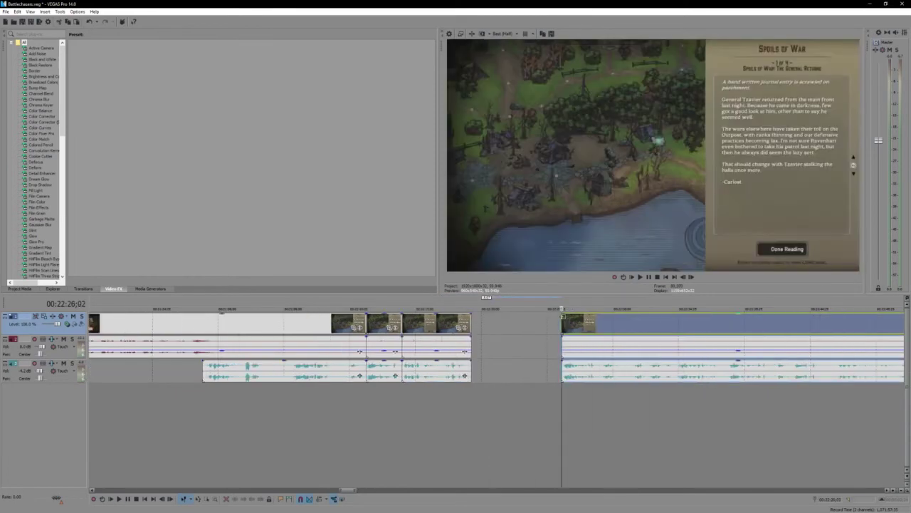
{"action": "key", "text": "space"}
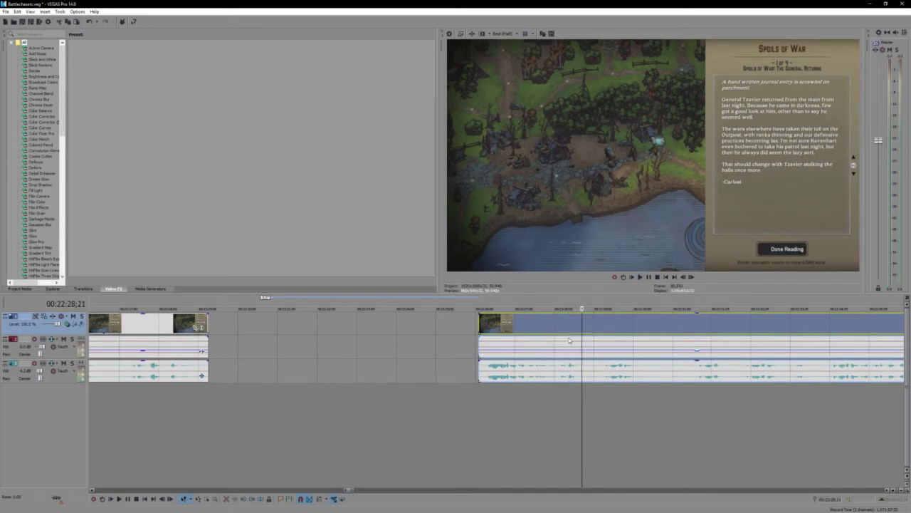
{"action": "key", "text": "space"}
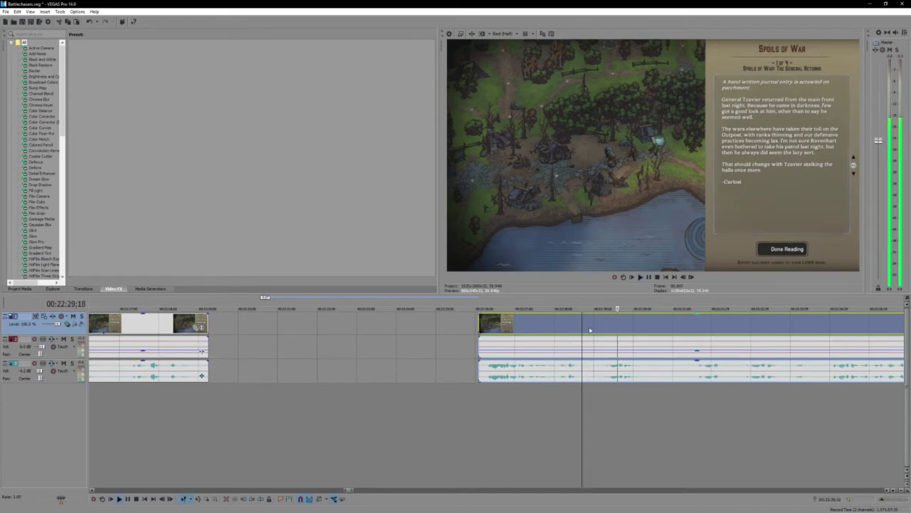
{"action": "key", "text": "space"}
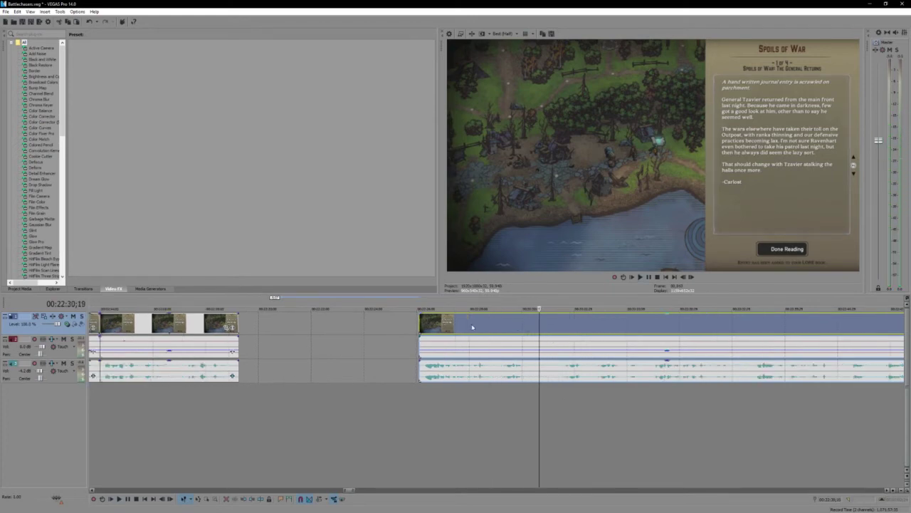
{"action": "left_click", "coordinate": [471, 324]}
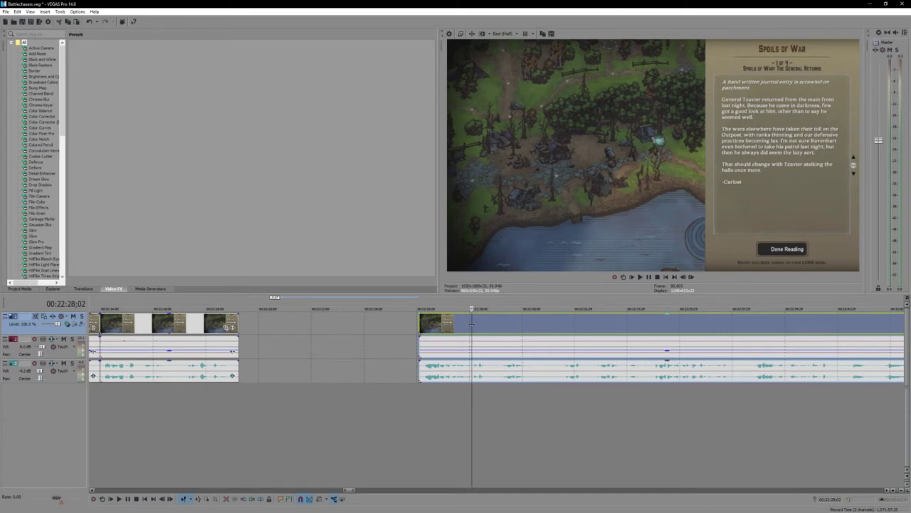
{"action": "key", "text": "space"}
{"action": "key", "text": "s"}
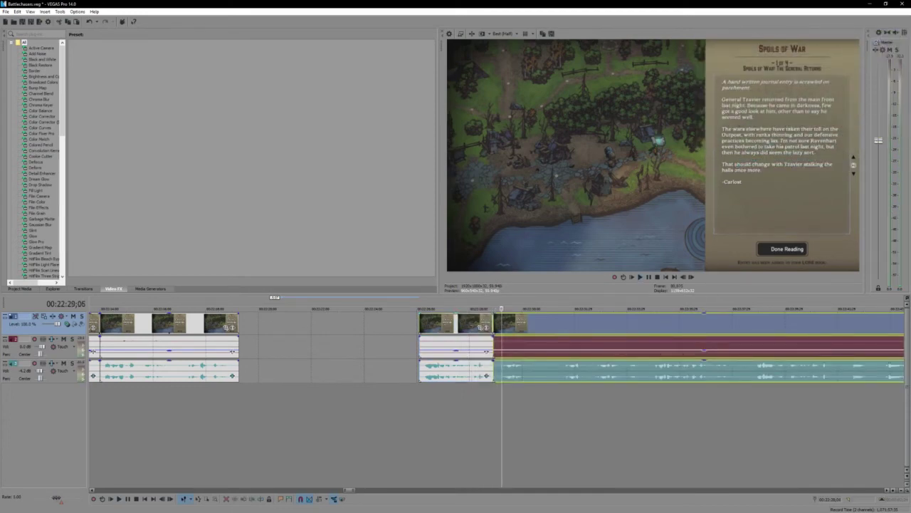
{"action": "key", "text": "space"}
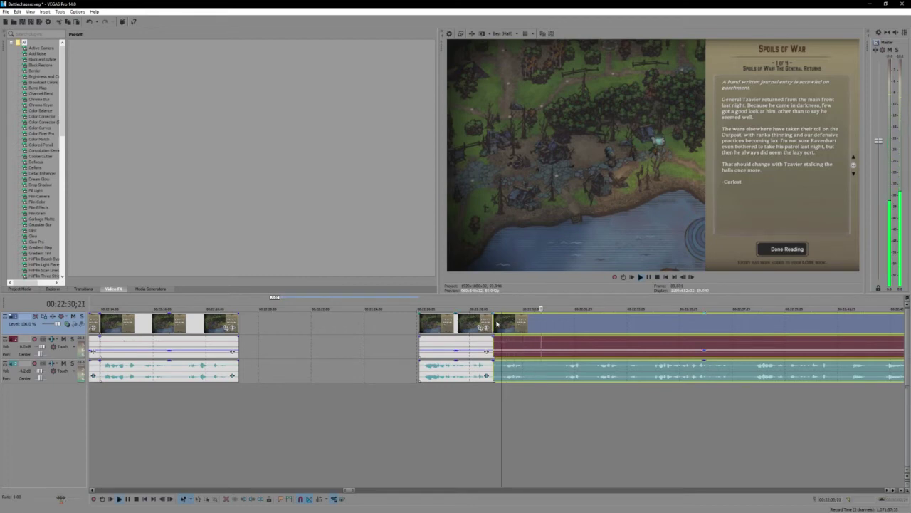
{"action": "key", "text": "space"}
Step: Move the split-off events later on the timeline and play them from their start
{"action": "left_click_drag", "start_coordinate": [493, 335], "coordinate": [556, 334]}
{"action": "left_click", "coordinate": [558, 336]}
{"action": "key", "text": "space"}
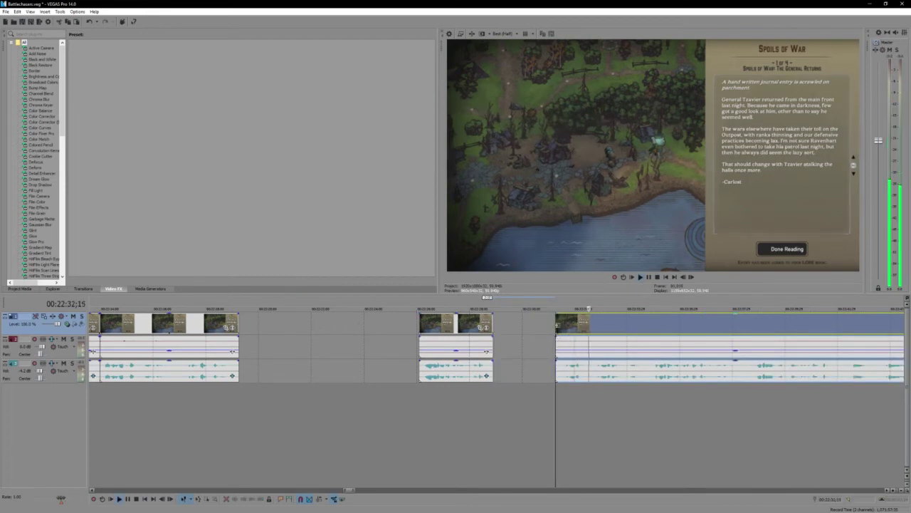
{"action": "left_click_drag", "start_coordinate": [620, 327], "coordinate": [713, 327]}
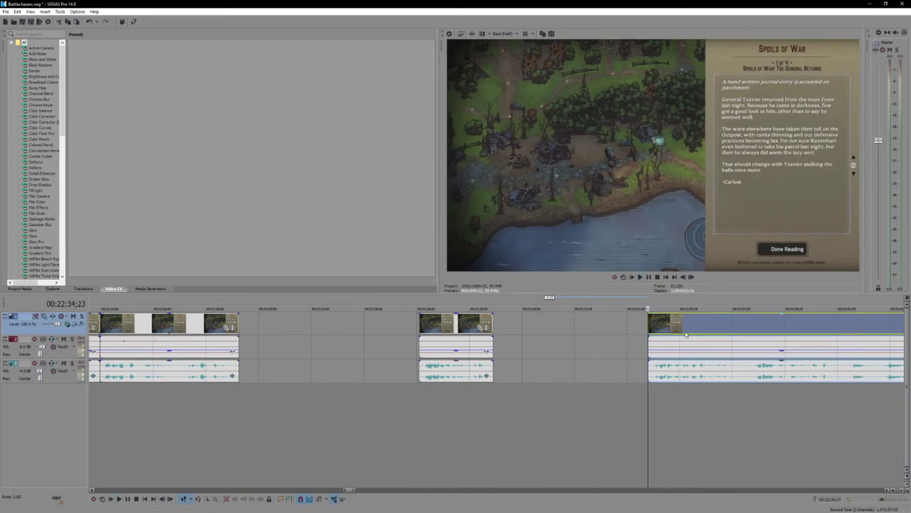
{"action": "left_click", "coordinate": [758, 324]}
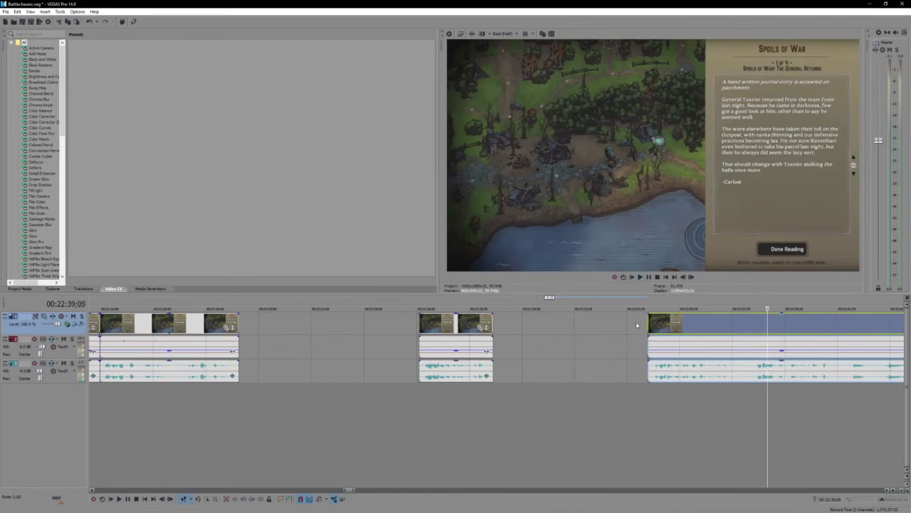
{"action": "left_click", "coordinate": [650, 328]}
{"action": "key", "text": "space"}
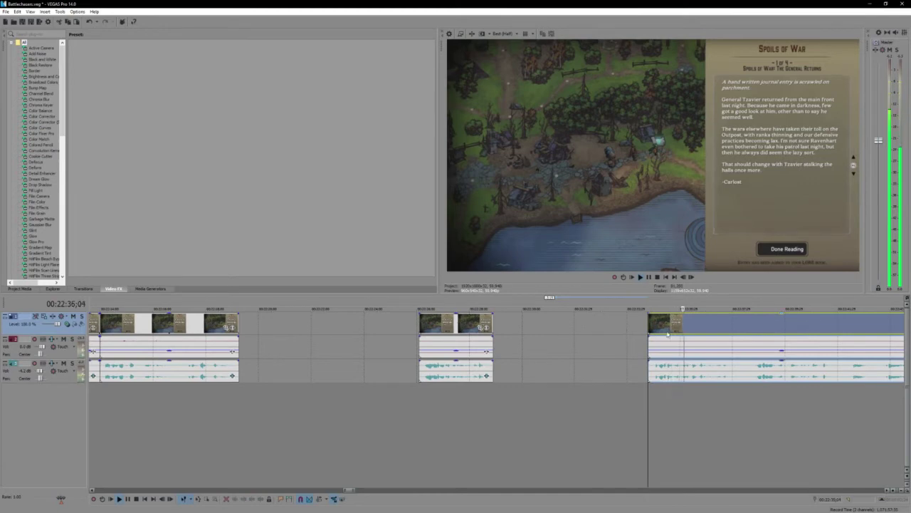
Step: Butt the kept pieces against the earlier clips, trim the right event's start, and review
{"action": "scroll", "coordinate": [394, 320], "scroll_direction": "down", "scroll_amount": 3}
{"action": "left_click_drag", "start_coordinate": [364, 320], "coordinate": [275, 319]}
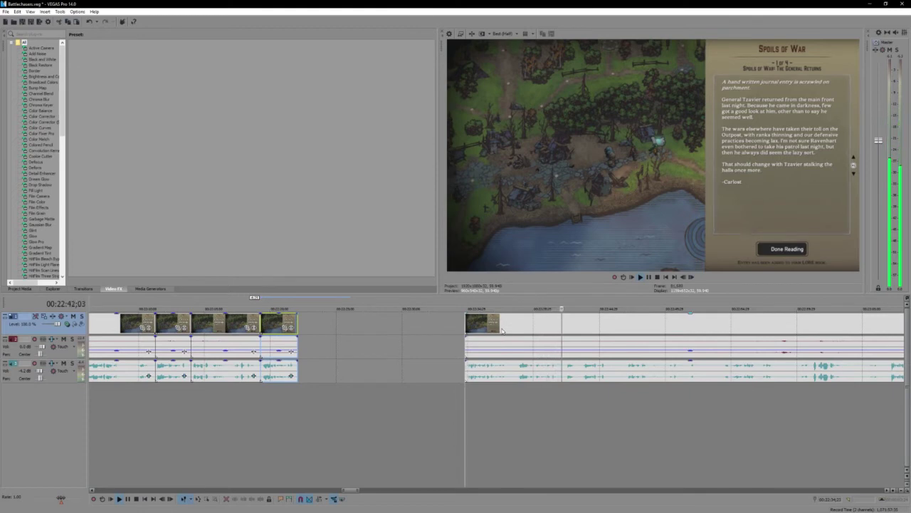
{"action": "left_click", "coordinate": [564, 333]}
{"action": "key", "text": "s"}
{"action": "left_click_drag", "start_coordinate": [536, 322], "coordinate": [367, 319]}
{"action": "left_click_drag", "start_coordinate": [563, 327], "coordinate": [582, 326]}
{"action": "key", "text": "space"}
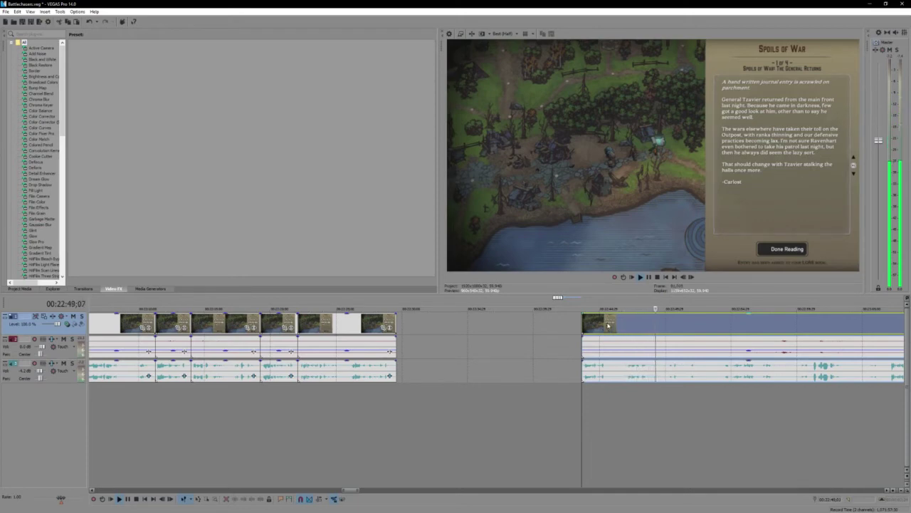
{"action": "key", "text": "space"}
Step: Delete the unwanted events near 00:22:12 and slide the later footage left to overlap into a crossfade
{"action": "left_click_drag", "start_coordinate": [602, 326], "coordinate": [413, 332]}
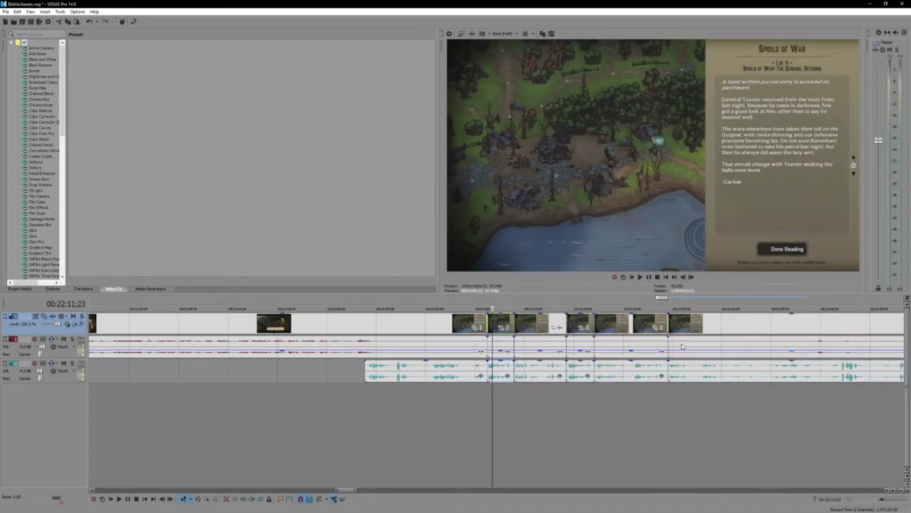
{"action": "left_click", "coordinate": [650, 344]}
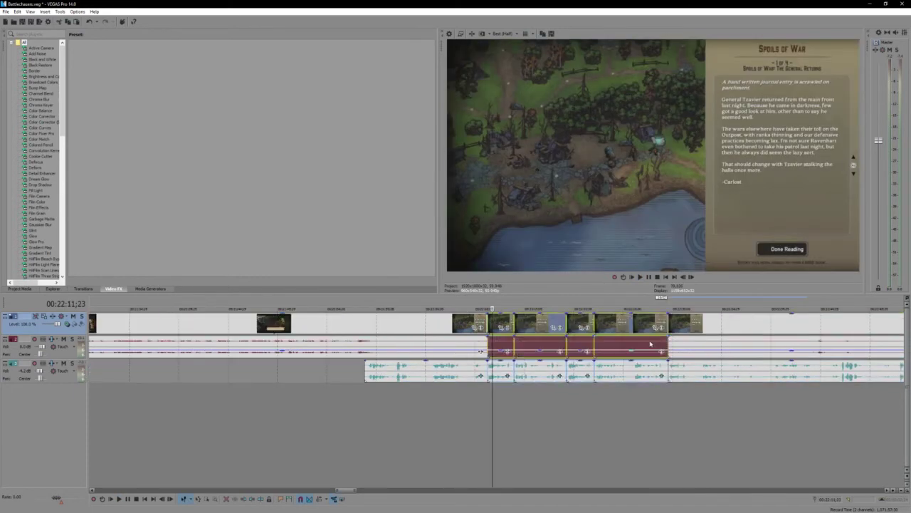
{"action": "key", "text": "Delete"}
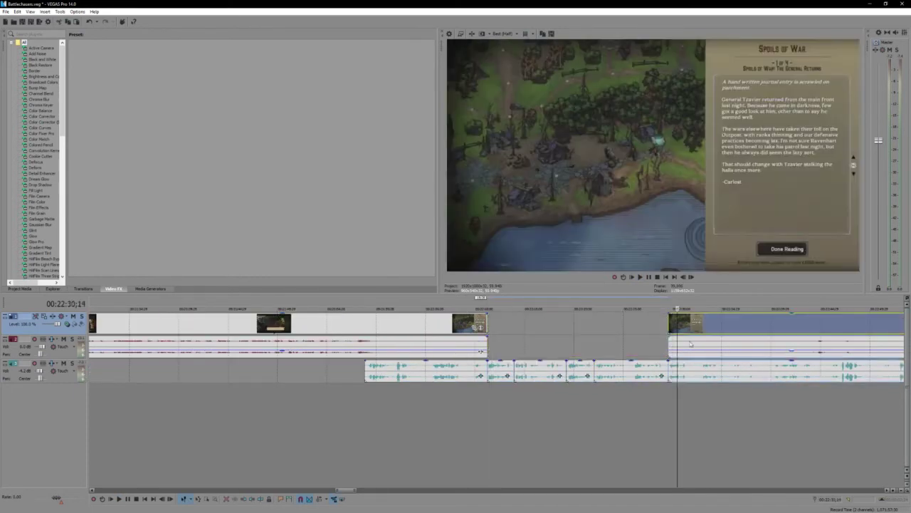
{"action": "left_click", "coordinate": [673, 329]}
{"action": "left_click_drag", "start_coordinate": [657, 325], "coordinate": [475, 326]}
Step: Place the playhead just before the new crossfade
{"action": "left_click", "coordinate": [476, 325]}
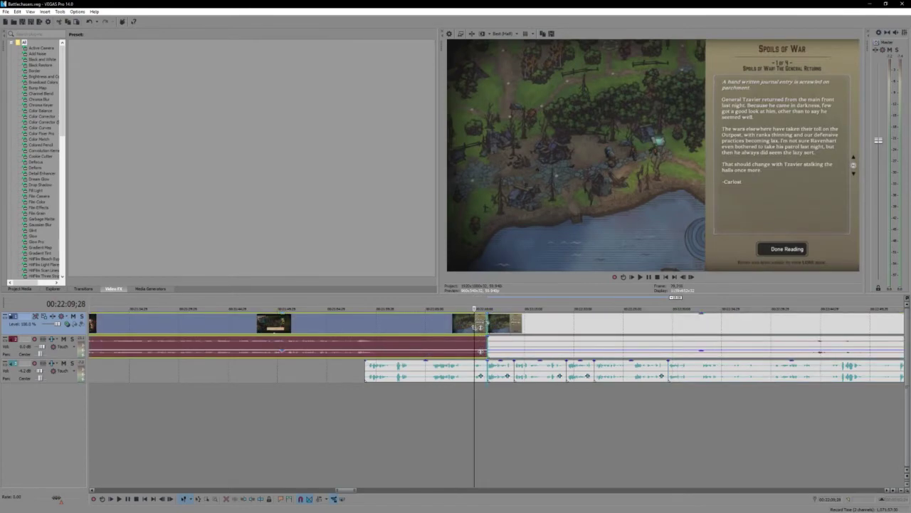
{"action": "scroll", "coordinate": [490, 324], "scroll_direction": "up", "scroll_amount": 3}
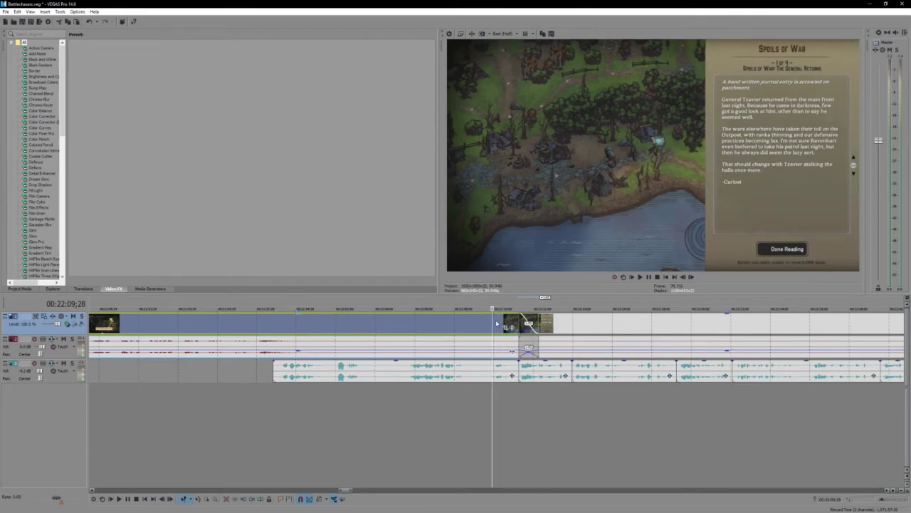
{"action": "left_click", "coordinate": [496, 354]}
{"action": "left_click", "coordinate": [477, 326]}
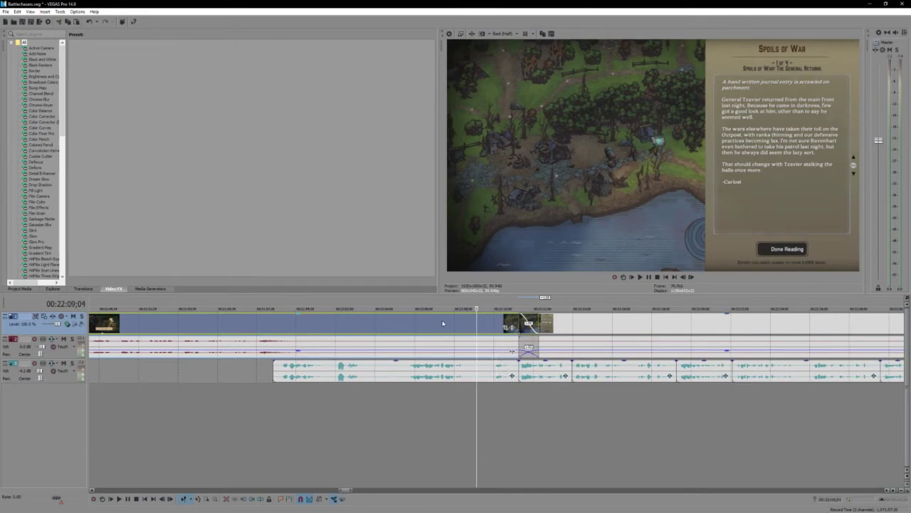
Step: Raise the track 2 gameplay audio volume to 7.6 dB and preview it from just before the crossfade
{"action": "left_click", "coordinate": [442, 325]}
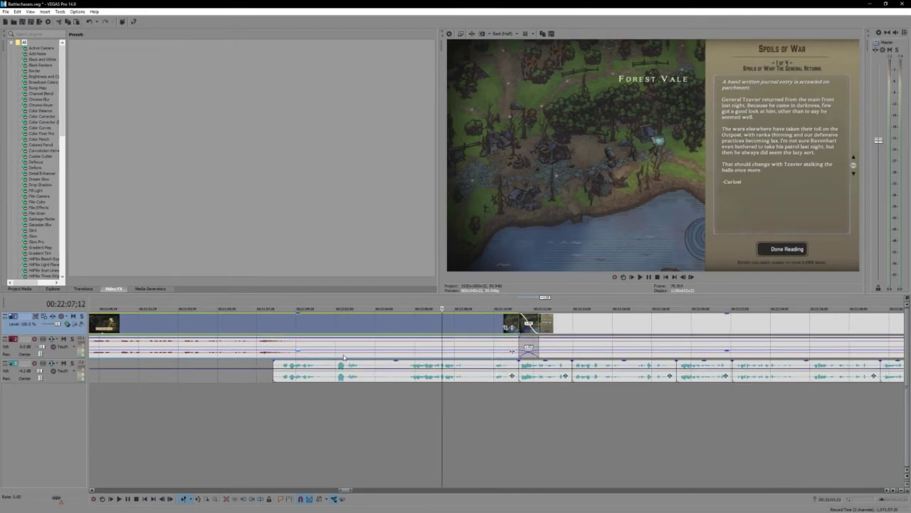
{"action": "left_click", "coordinate": [297, 349]}
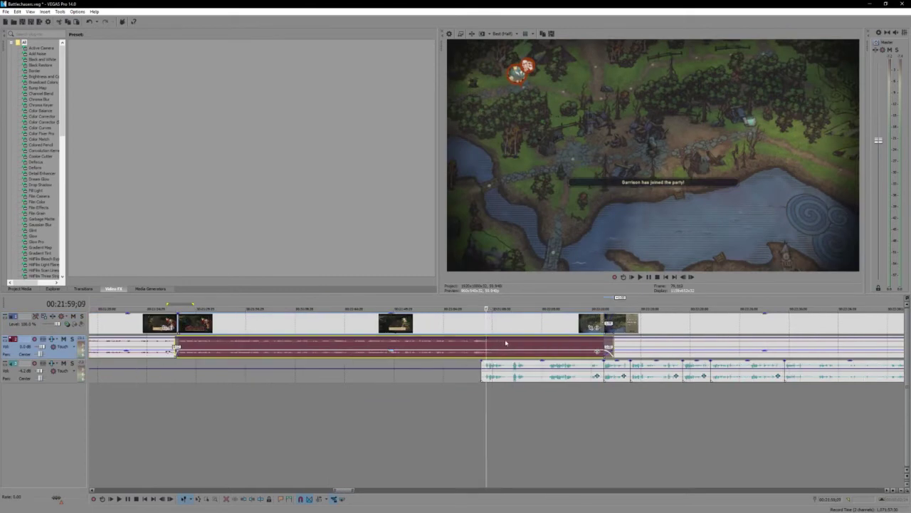
{"action": "scroll", "coordinate": [162, 353], "scroll_direction": "down", "scroll_amount": 2}
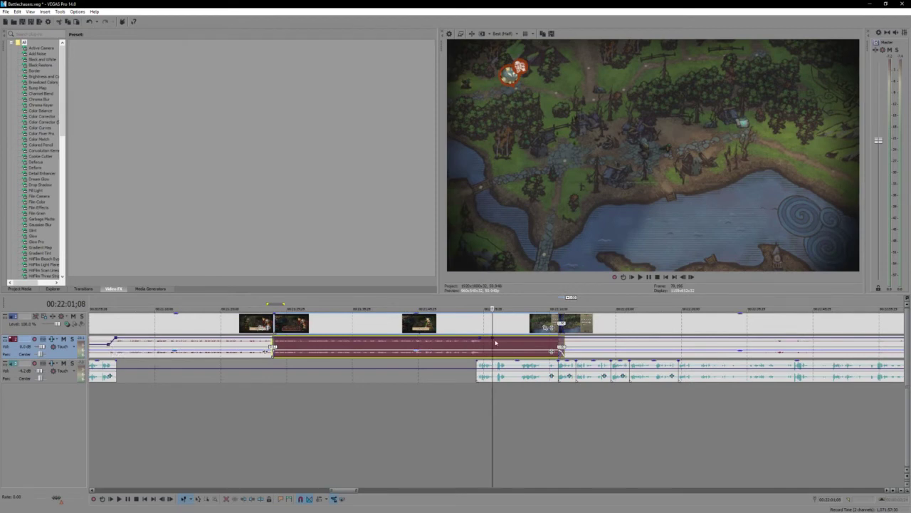
{"action": "left_click_drag", "start_coordinate": [495, 343], "coordinate": [513, 349]}
{"action": "left_click", "coordinate": [474, 346]}
{"action": "key", "text": "space"}
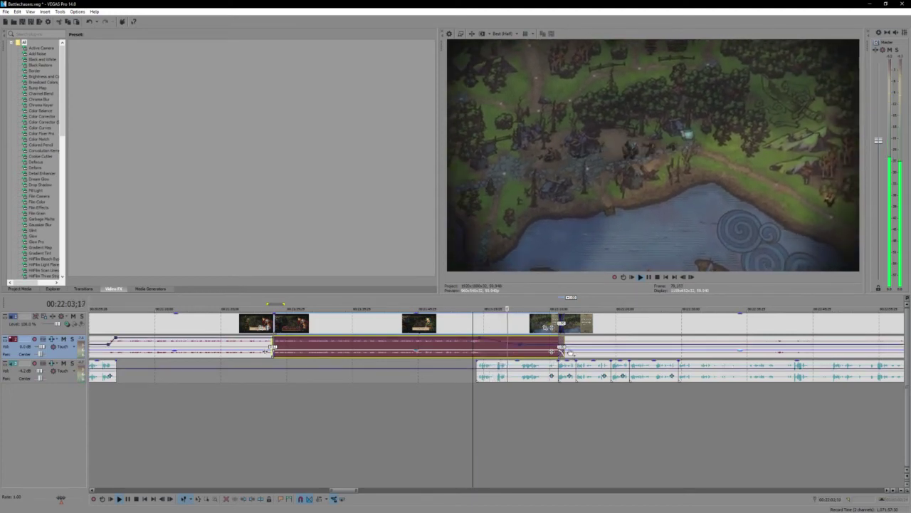
{"action": "scroll", "coordinate": [593, 352], "scroll_direction": "down", "scroll_amount": 2}
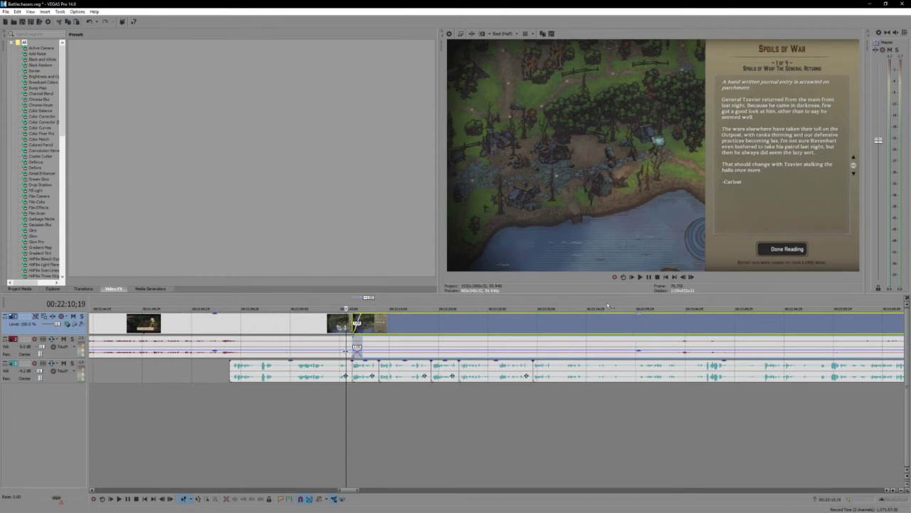
{"action": "scroll", "coordinate": [548, 401], "scroll_direction": "down", "scroll_amount": 3}
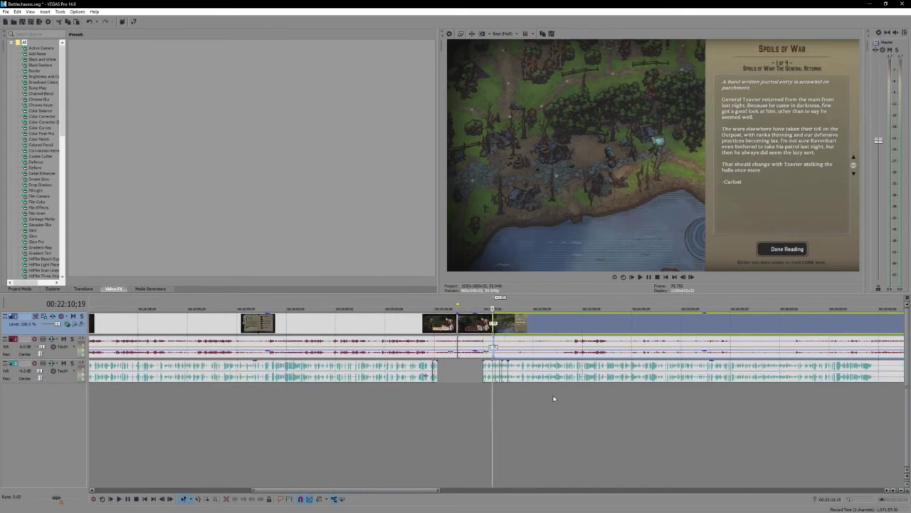
{"action": "scroll", "coordinate": [554, 398], "scroll_direction": "up", "scroll_amount": 3}
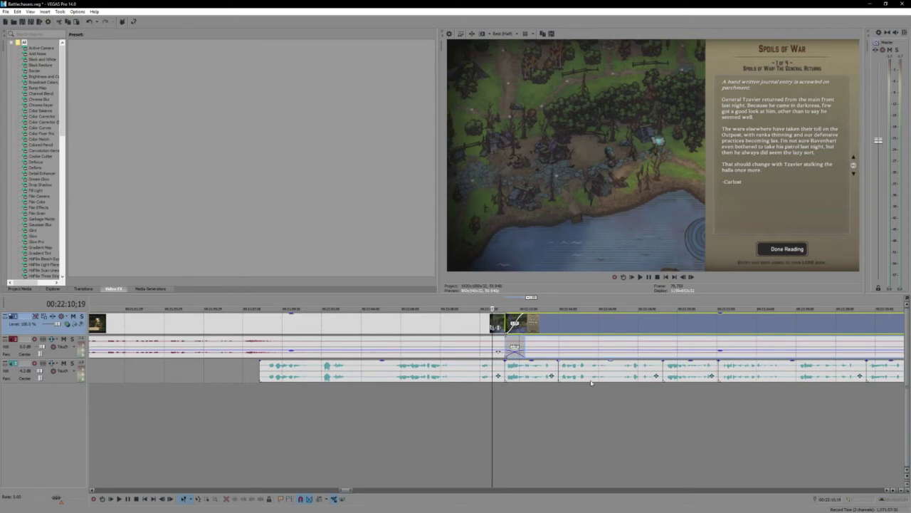
{"action": "scroll", "coordinate": [603, 385], "scroll_direction": "up", "scroll_amount": 3}
{"action": "scroll", "coordinate": [626, 385], "scroll_direction": "down", "scroll_amount": 3}
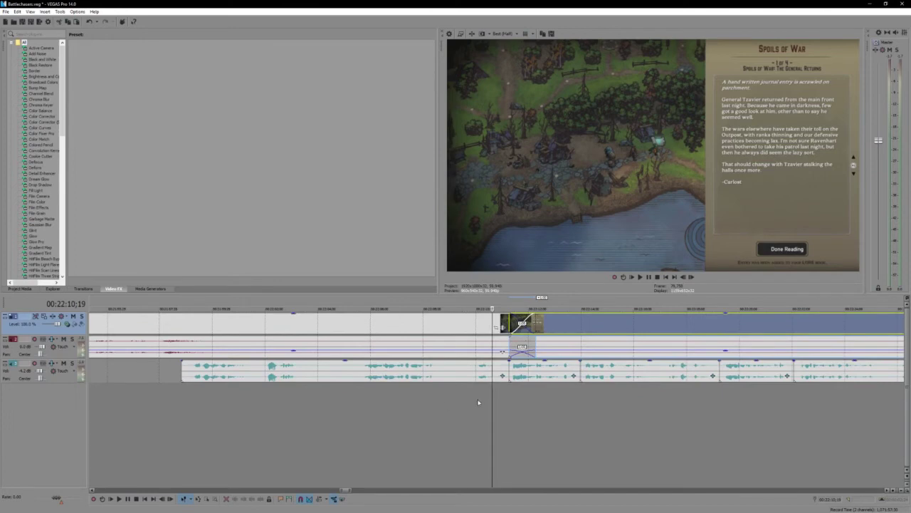
{"action": "key", "text": "space"}
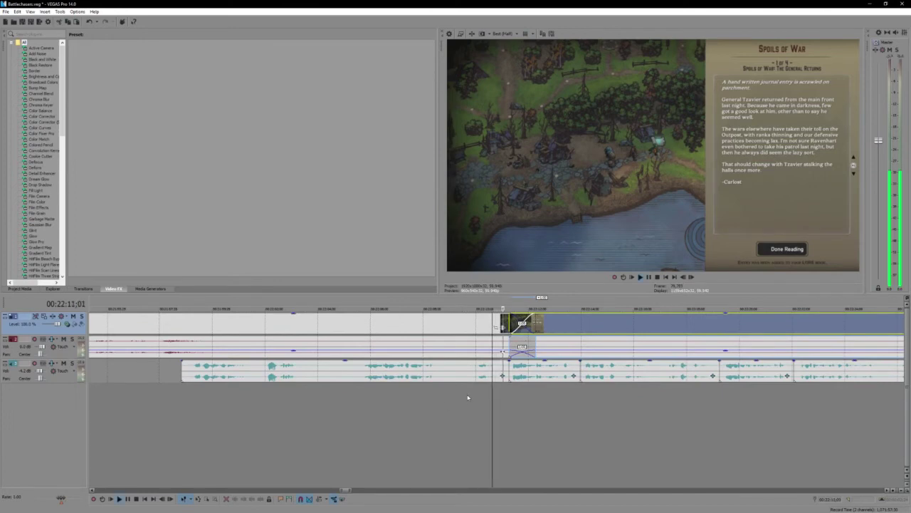
{"action": "scroll", "coordinate": [545, 396], "scroll_direction": "down", "scroll_amount": 2}
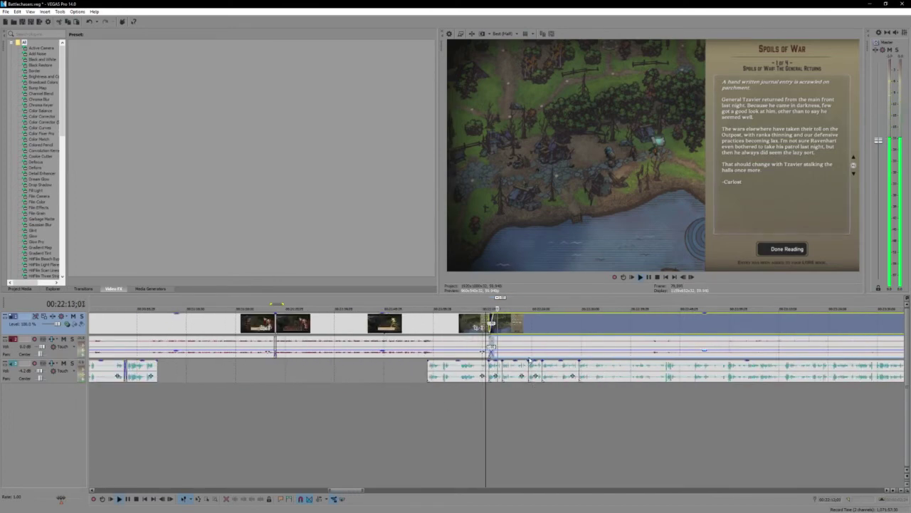
{"action": "scroll", "coordinate": [562, 353], "scroll_direction": "down", "scroll_amount": 2}
{"action": "scroll", "coordinate": [596, 324], "scroll_direction": "up", "scroll_amount": 2}
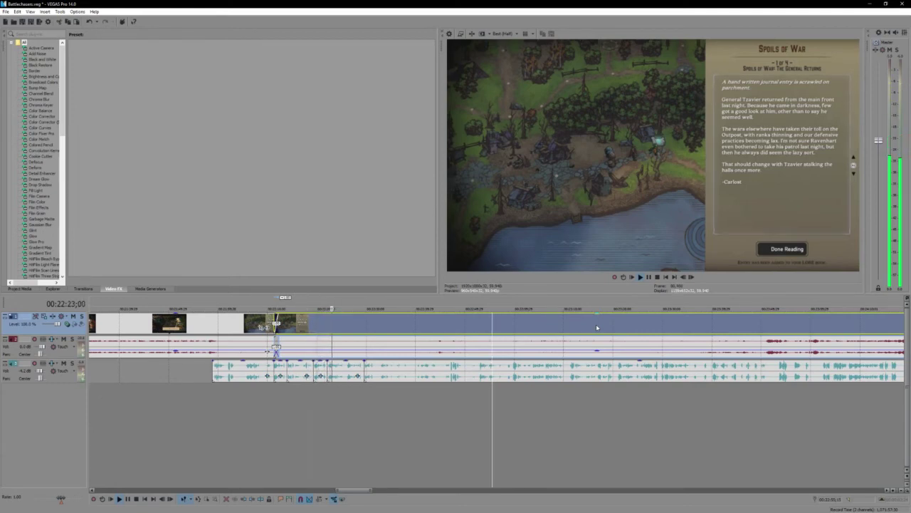
{"action": "key", "text": "Return"}
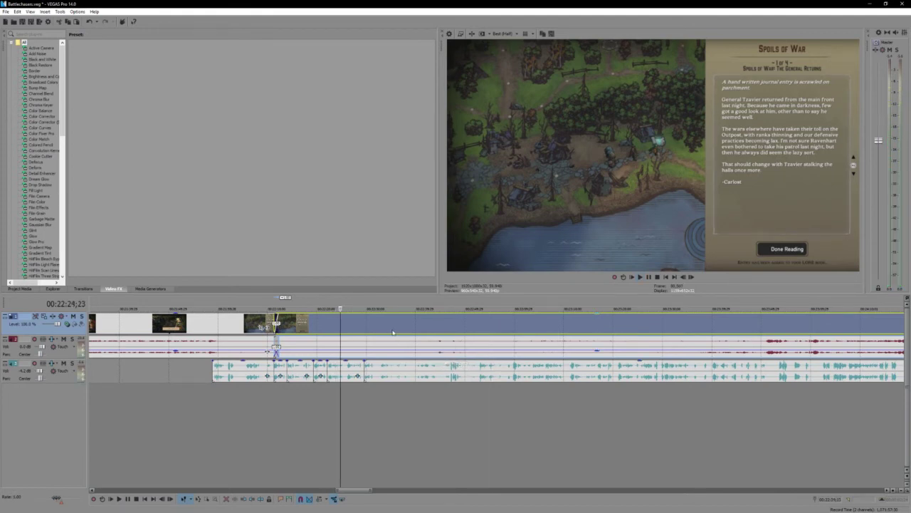
{"action": "scroll", "coordinate": [392, 333], "scroll_direction": "down", "scroll_amount": 2}
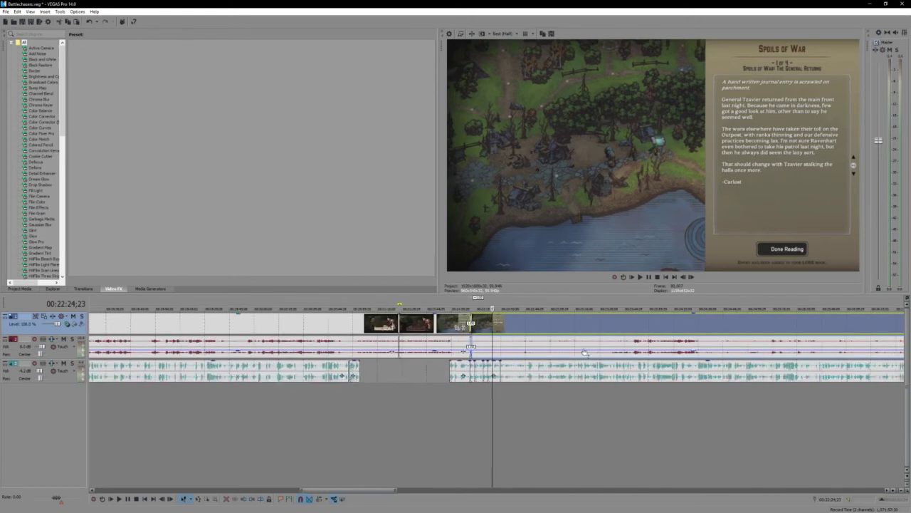
{"action": "scroll", "coordinate": [584, 352], "scroll_direction": "down", "scroll_amount": 1}
{"action": "scroll", "coordinate": [584, 352], "scroll_direction": "up", "scroll_amount": 3}
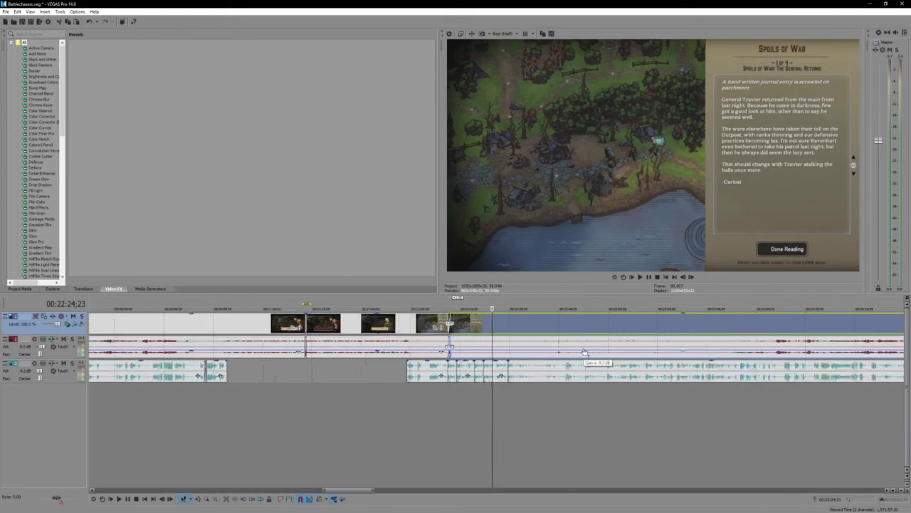
{"action": "key", "text": "space"}
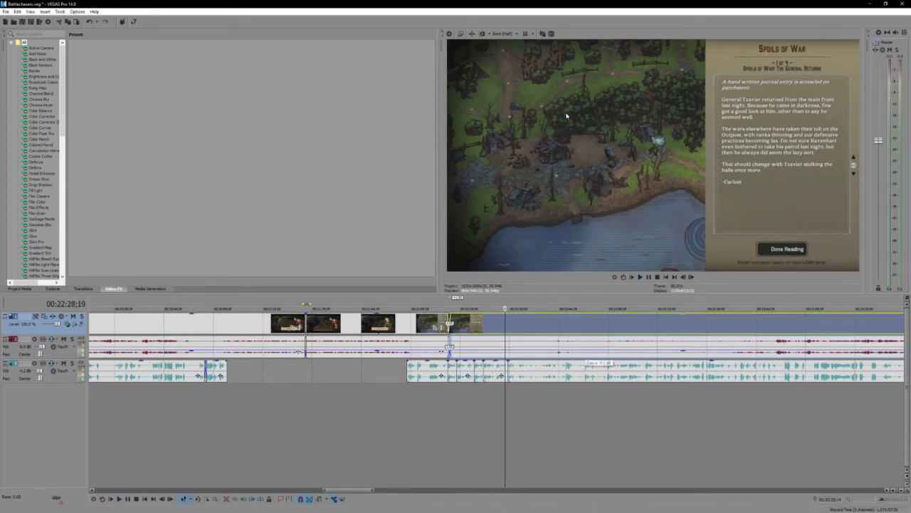
{"action": "scroll", "coordinate": [541, 359], "scroll_direction": "down", "scroll_amount": 3}
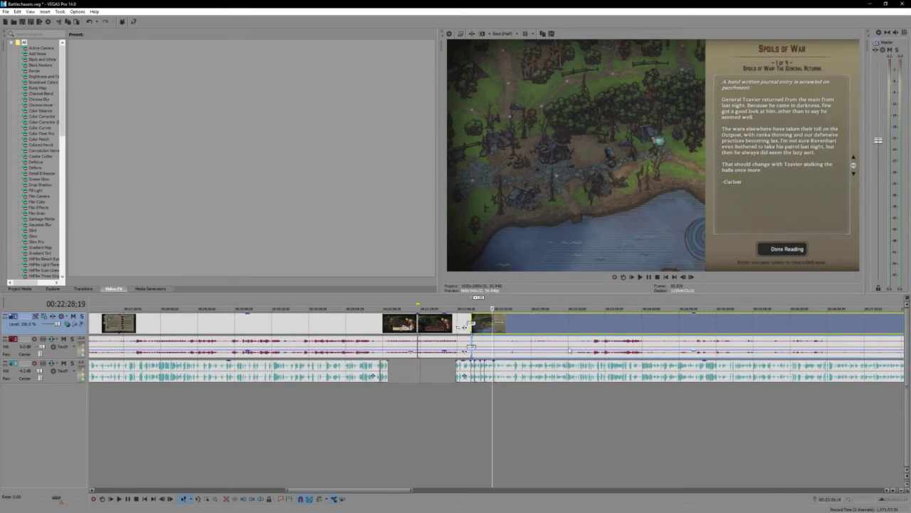
{"action": "scroll", "coordinate": [540, 359], "scroll_direction": "up", "scroll_amount": 2}
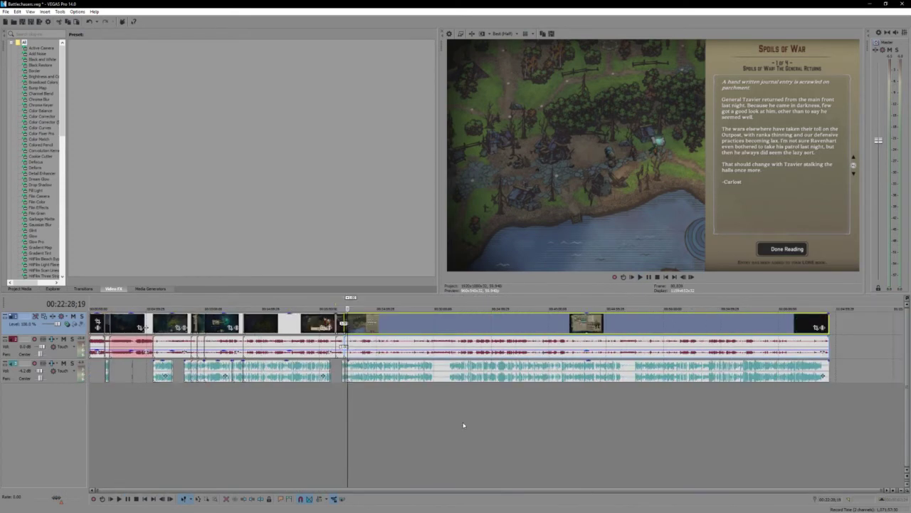
{"action": "scroll", "coordinate": [478, 396], "scroll_direction": "up", "scroll_amount": 2}
{"action": "key", "text": "space"}
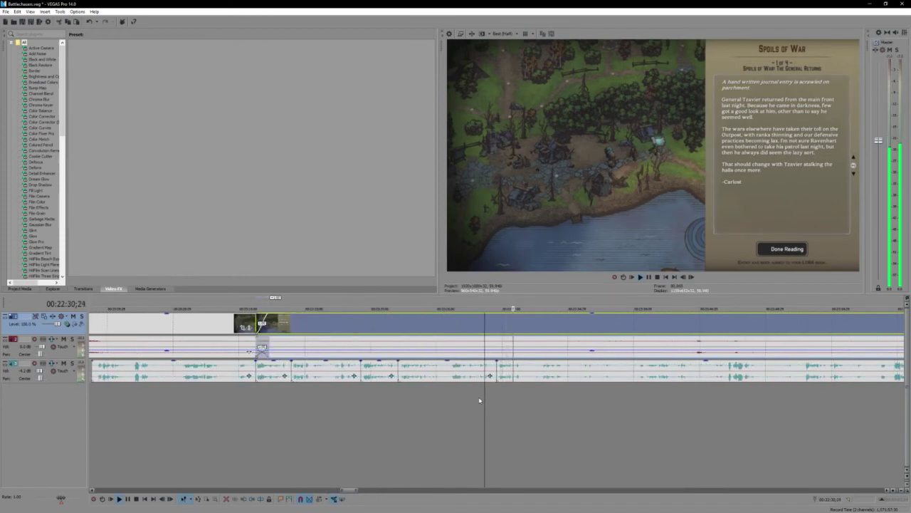
{"action": "key", "text": "Return"}
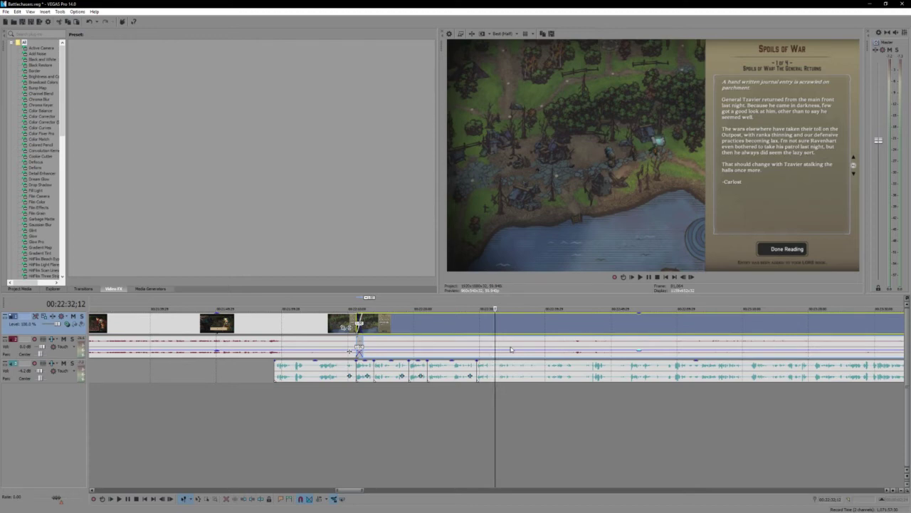
{"action": "scroll", "coordinate": [510, 349], "scroll_direction": "up", "scroll_amount": 4}
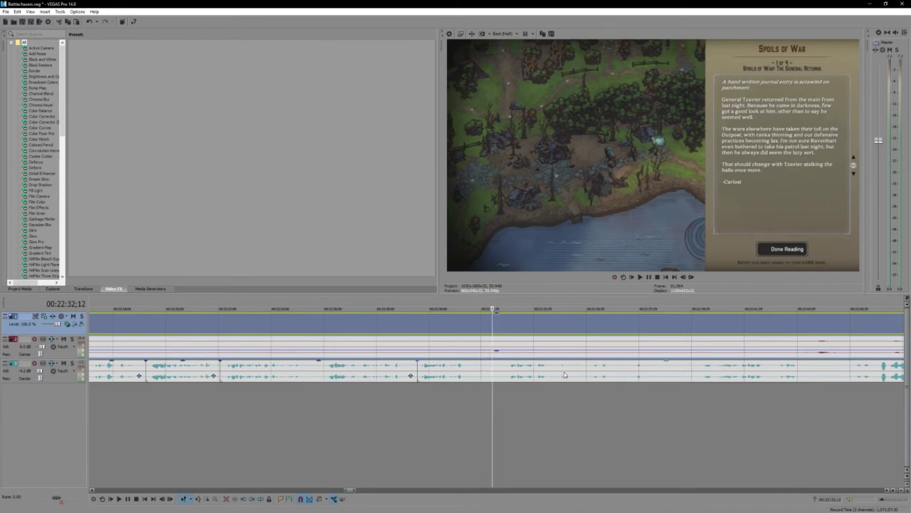
{"action": "key", "text": "space"}
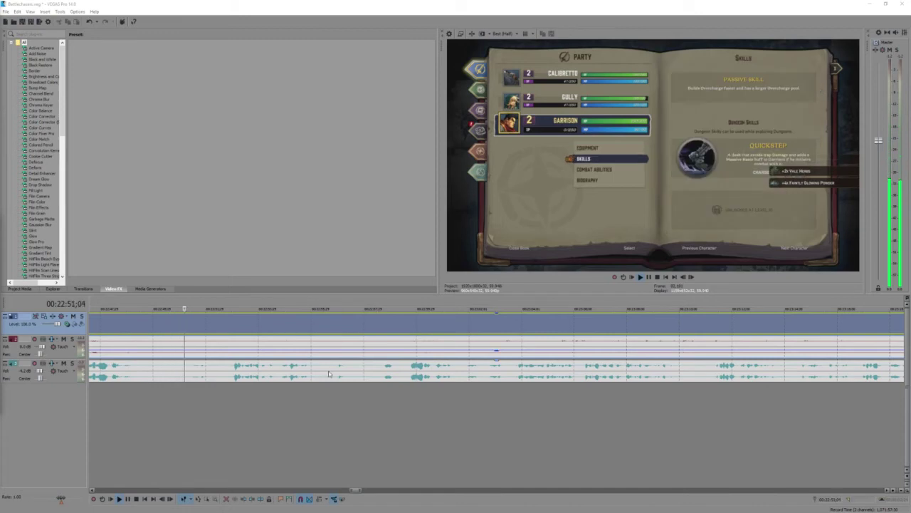
Step: Stop playback and set the edit point around 00:22:49;04
{"action": "left_click", "coordinate": [128, 375]}
{"action": "key", "text": "space"}
{"action": "left_click", "coordinate": [393, 322]}
{"action": "key", "text": "ctrl+a"}
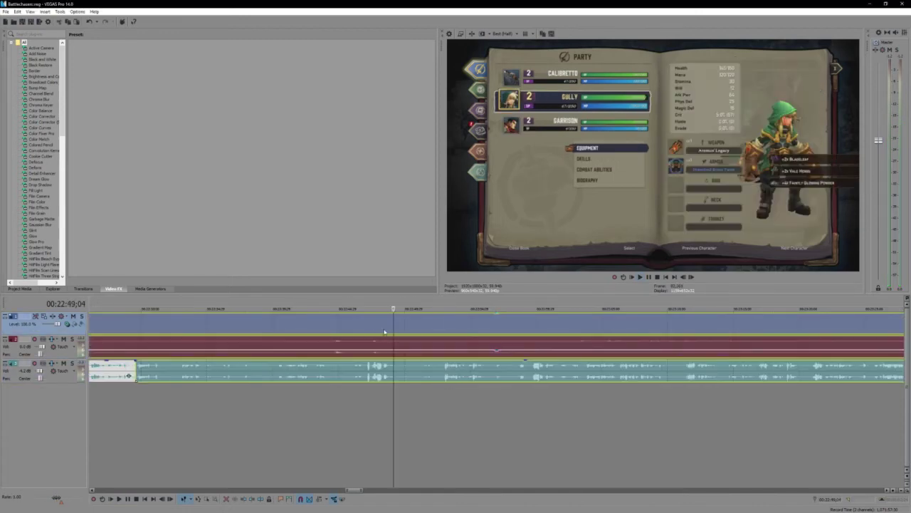
{"action": "left_click", "coordinate": [376, 321]}
{"action": "key", "text": "space"}
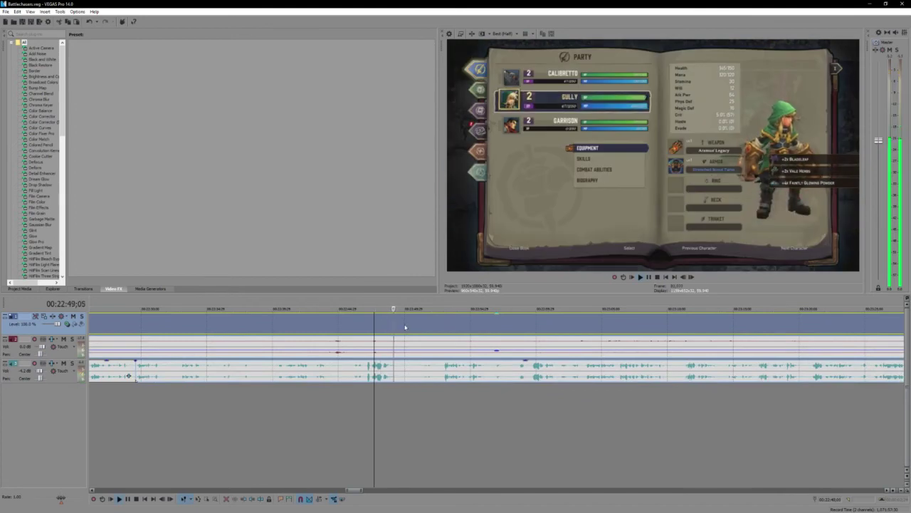
Step: Split all events at the edit point, overlap the pieces into a crossfade, and preview it
{"action": "key", "text": "s"}
{"action": "mouse_move", "coordinate": [405, 326]}
{"action": "left_mouse_down"}
{"action": "mouse_move", "coordinate": [433, 329]}
{"action": "mouse_move", "coordinate": [399, 327]}
{"action": "left_mouse_up"}
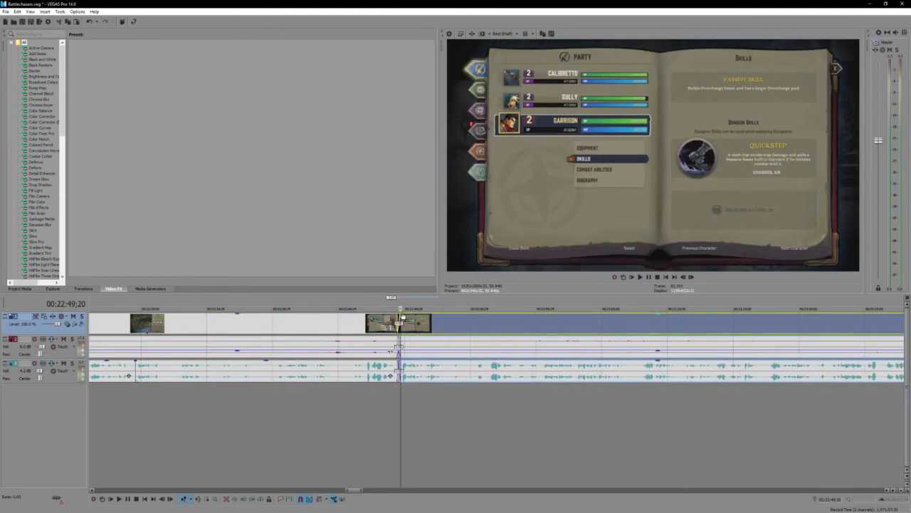
{"action": "left_click", "coordinate": [381, 346]}
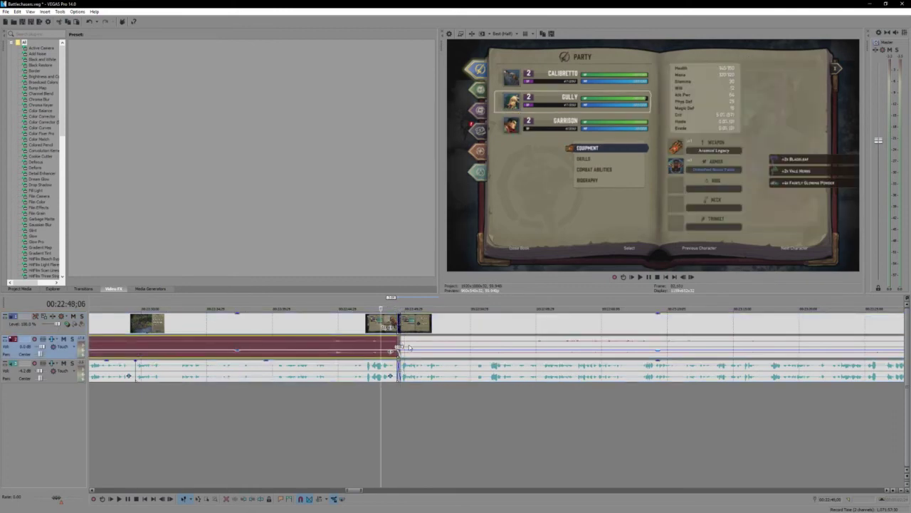
{"action": "left_click_drag", "start_coordinate": [399, 347], "coordinate": [410, 345]}
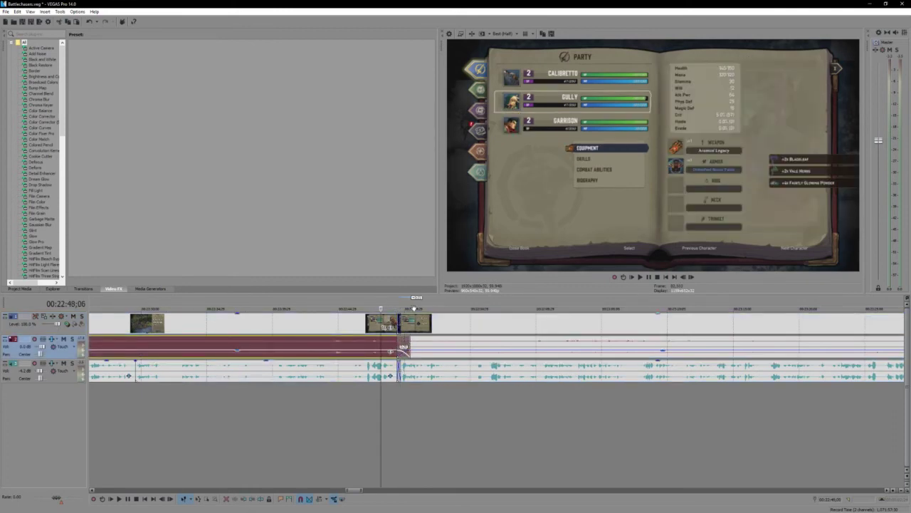
{"action": "left_click_drag", "start_coordinate": [418, 305], "coordinate": [382, 306]}
{"action": "key", "text": "space"}
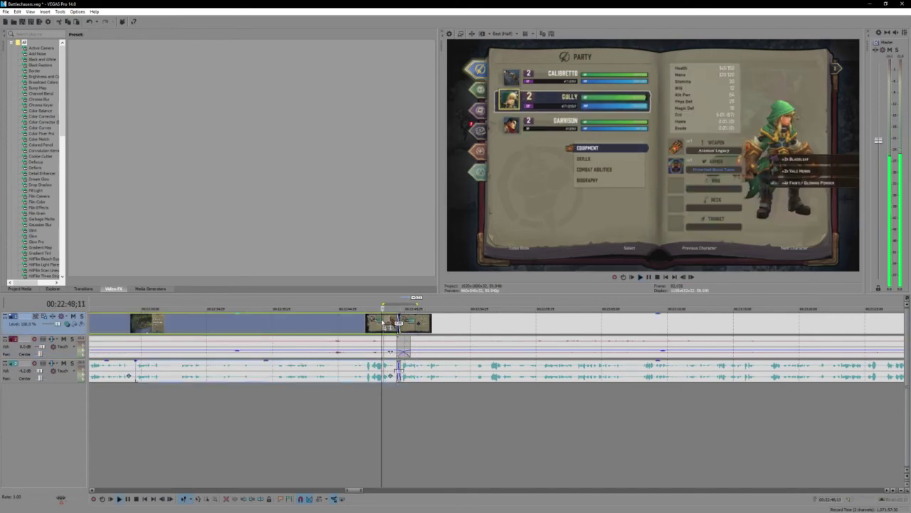
{"action": "scroll", "coordinate": [498, 334], "scroll_direction": "down", "scroll_amount": 1}
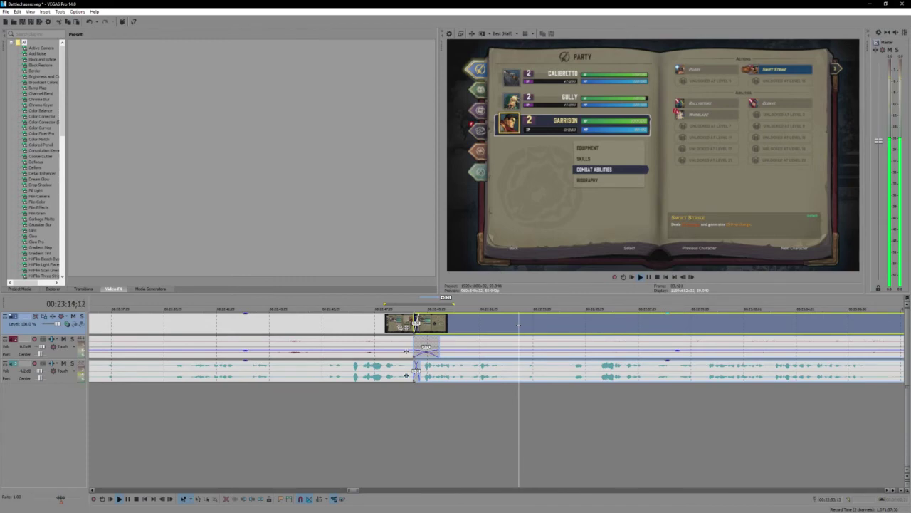
{"action": "scroll", "coordinate": [519, 324], "scroll_direction": "down", "scroll_amount": 5}
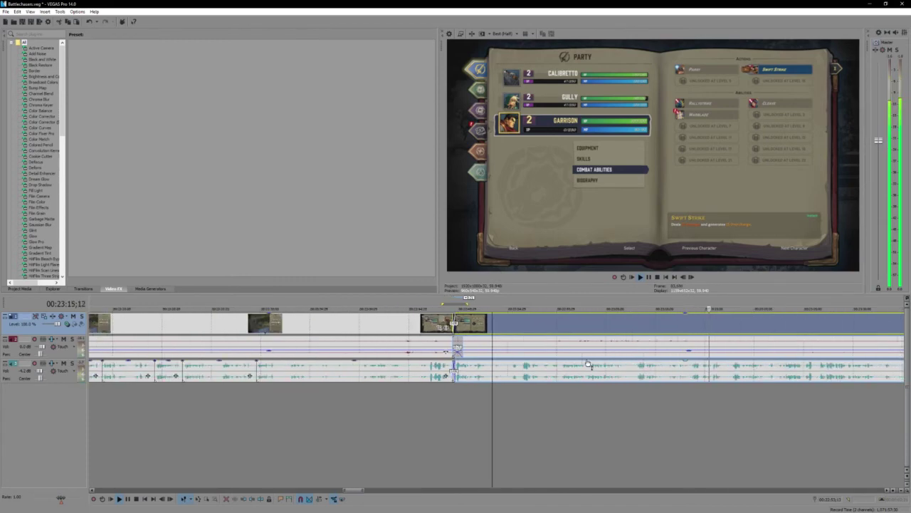
{"action": "left_click", "coordinate": [634, 374]}
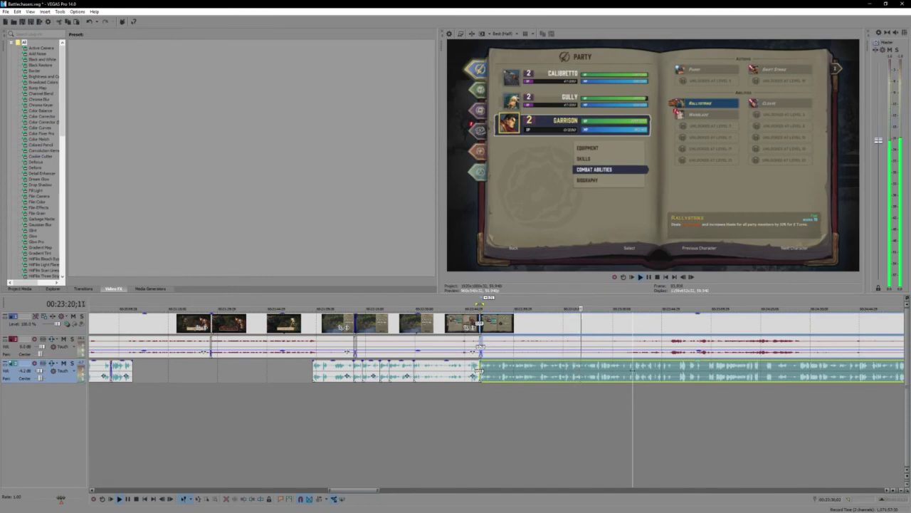
{"action": "left_click", "coordinate": [651, 373]}
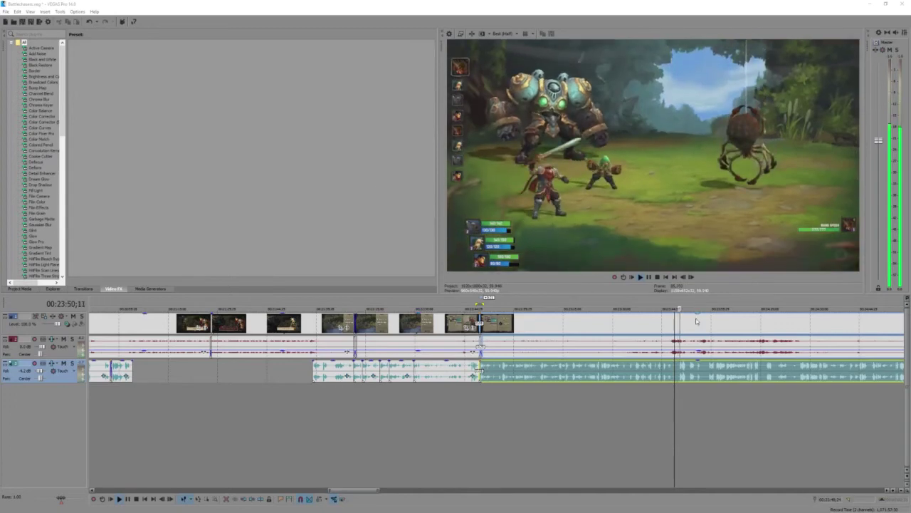
Step: Jump ahead, select the audio event, and play the battle ending from 00:23:59;19
{"action": "left_click", "coordinate": [696, 321]}
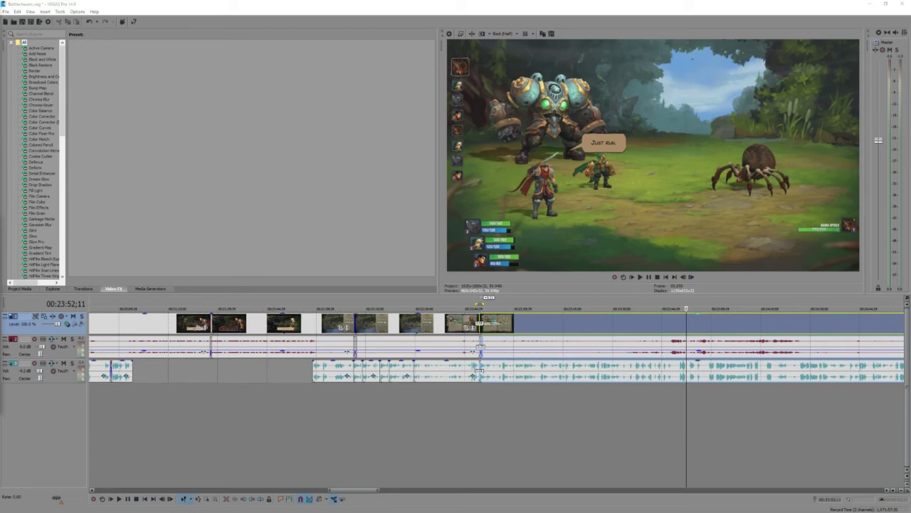
{"action": "scroll", "coordinate": [647, 379], "scroll_direction": "right", "scroll_amount": 3}
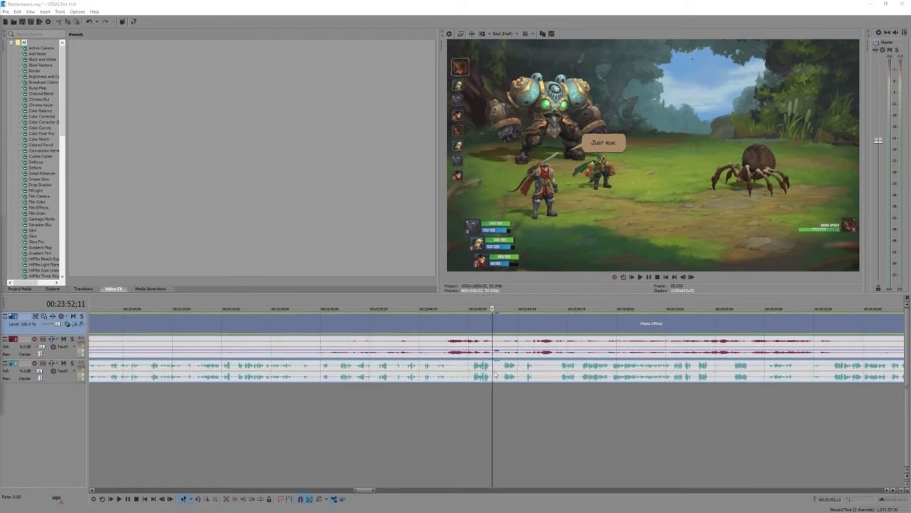
{"action": "left_click", "coordinate": [496, 375]}
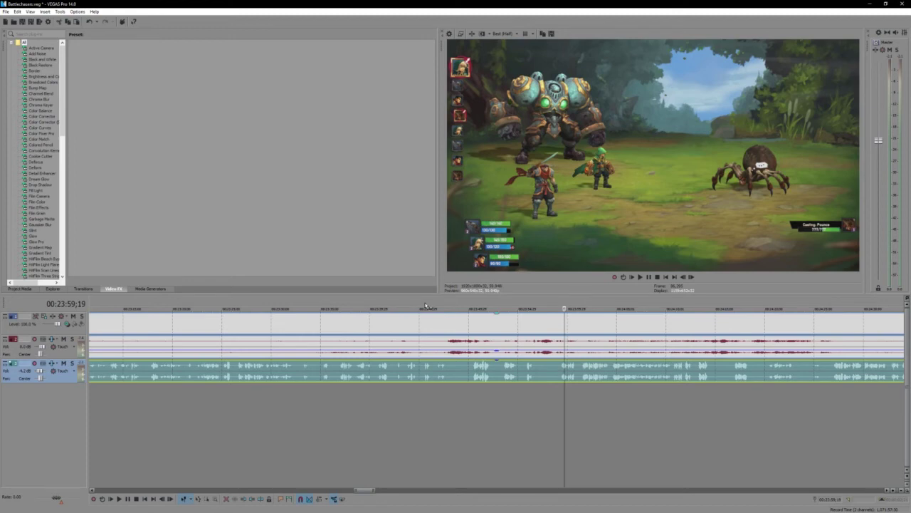
{"action": "key", "text": "space"}
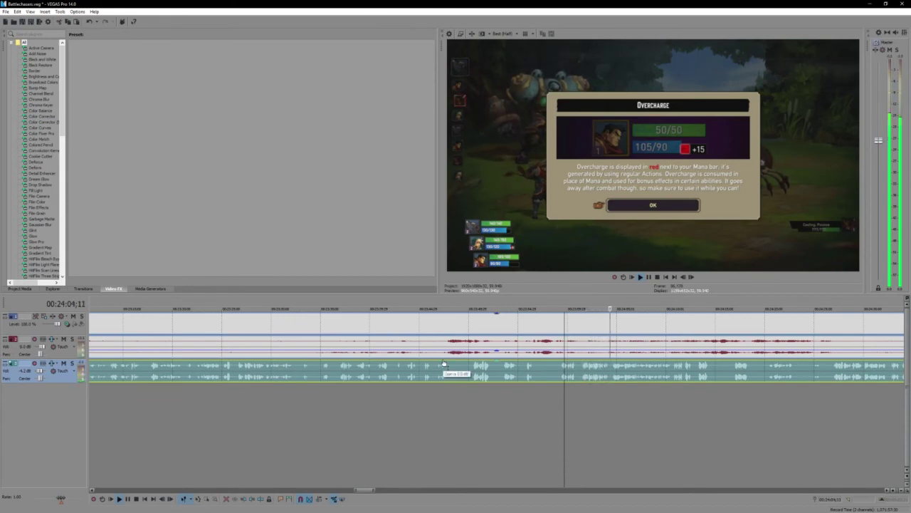
{"action": "scroll", "coordinate": [461, 396], "scroll_direction": "down", "scroll_amount": 3}
{"action": "scroll", "coordinate": [511, 390], "scroll_direction": "down", "scroll_amount": 2}
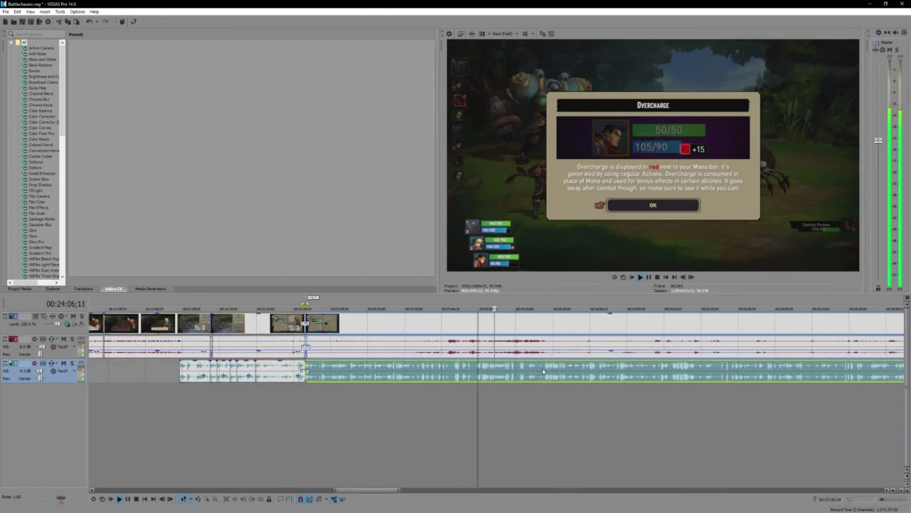
{"action": "scroll", "coordinate": [543, 371], "scroll_direction": "up", "scroll_amount": 3}
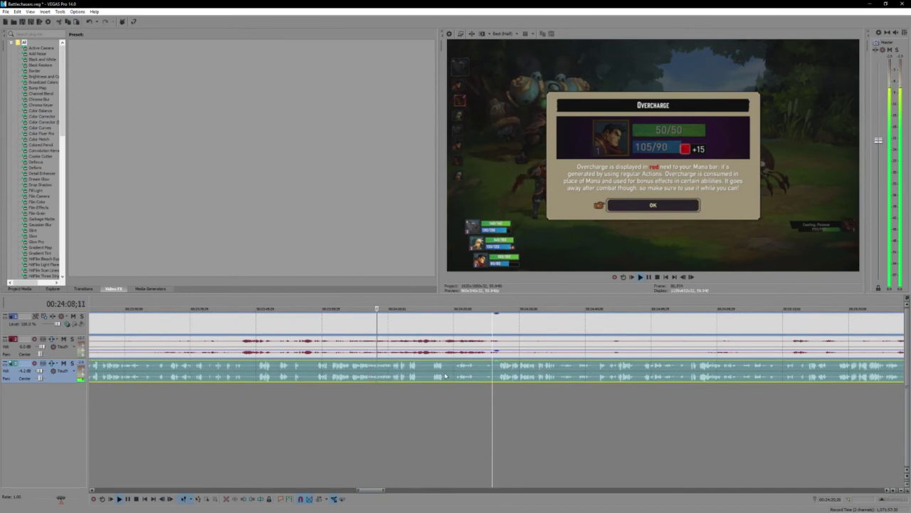
Step: Select the track 2 and lower teal audio events as playback reaches the VICTORY! screen
{"action": "left_click", "coordinate": [430, 347]}
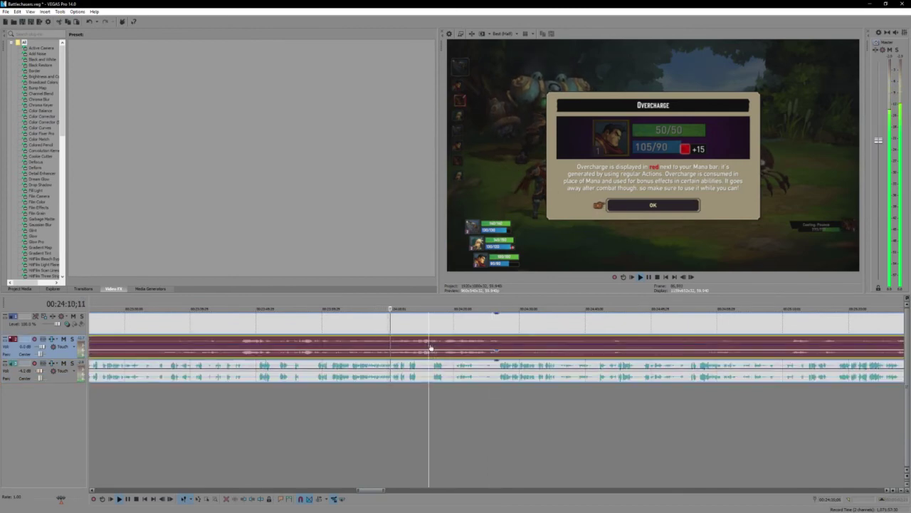
{"action": "scroll", "coordinate": [441, 353], "scroll_direction": "down", "scroll_amount": 2}
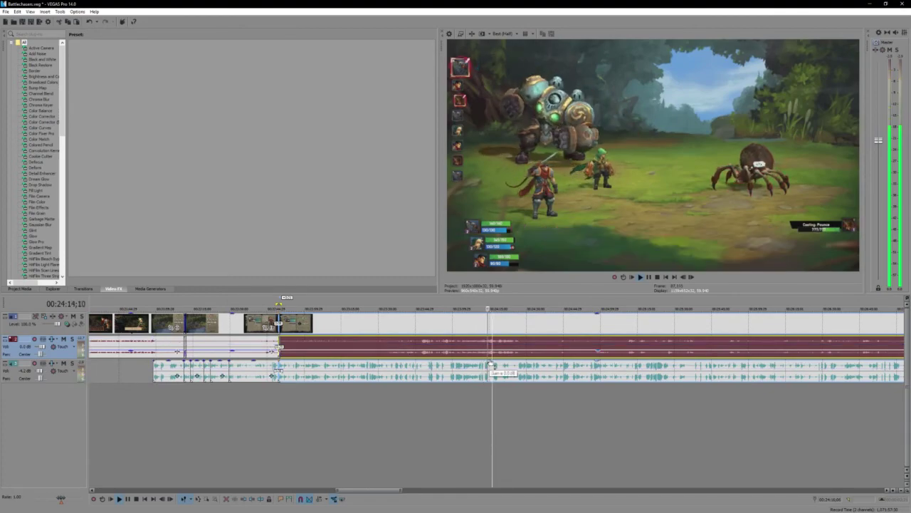
{"action": "scroll", "coordinate": [491, 365], "scroll_direction": "down", "scroll_amount": 2}
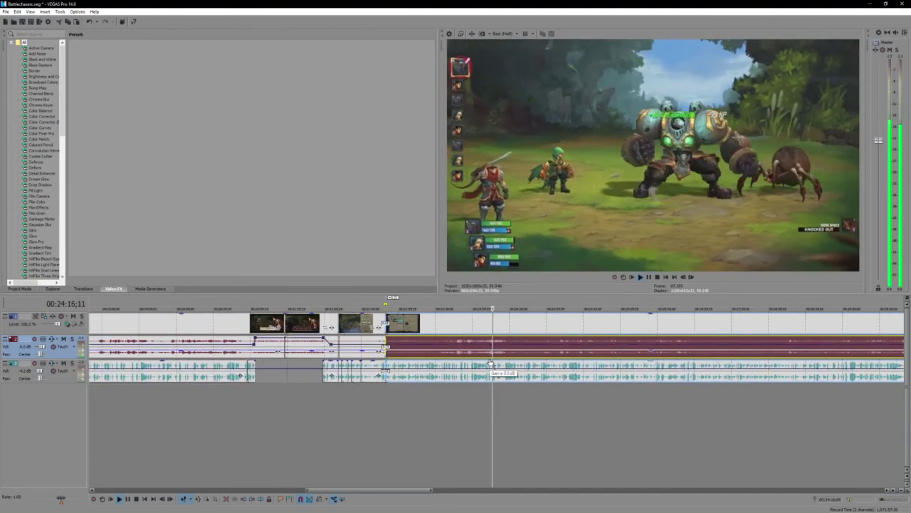
{"action": "scroll", "coordinate": [491, 365], "scroll_direction": "up", "scroll_amount": 3}
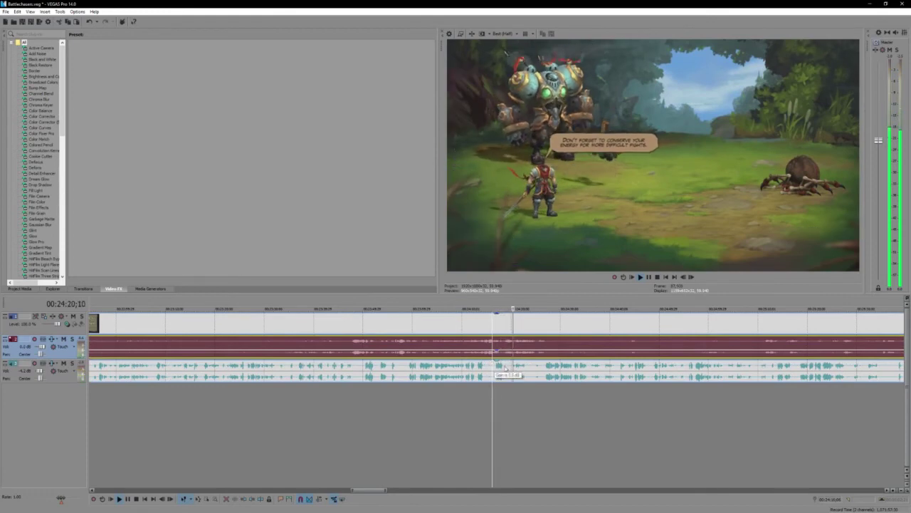
{"action": "left_click", "coordinate": [552, 370]}
Step: Review the world-map exploration from 24:54, stopping playback at 00:25:01;10
{"action": "scroll", "coordinate": [554, 372], "scroll_direction": "up", "scroll_amount": 1}
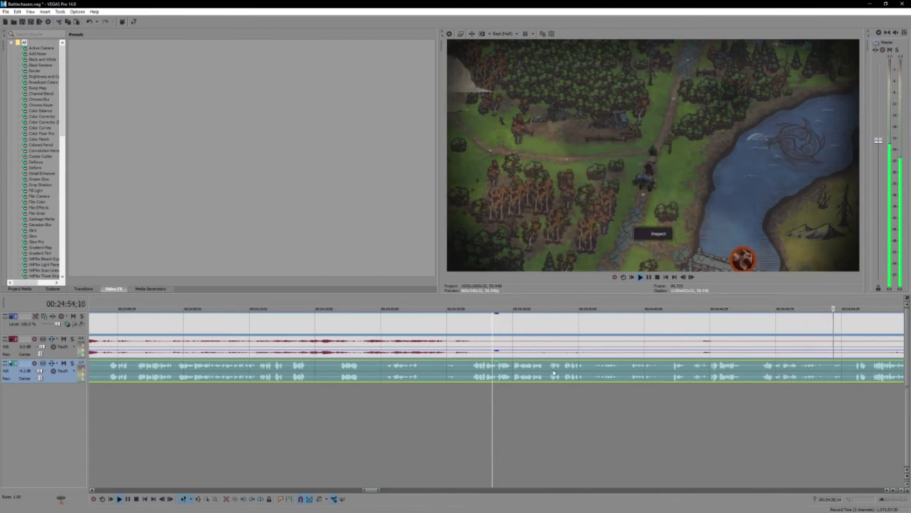
{"action": "key", "text": "Return"}
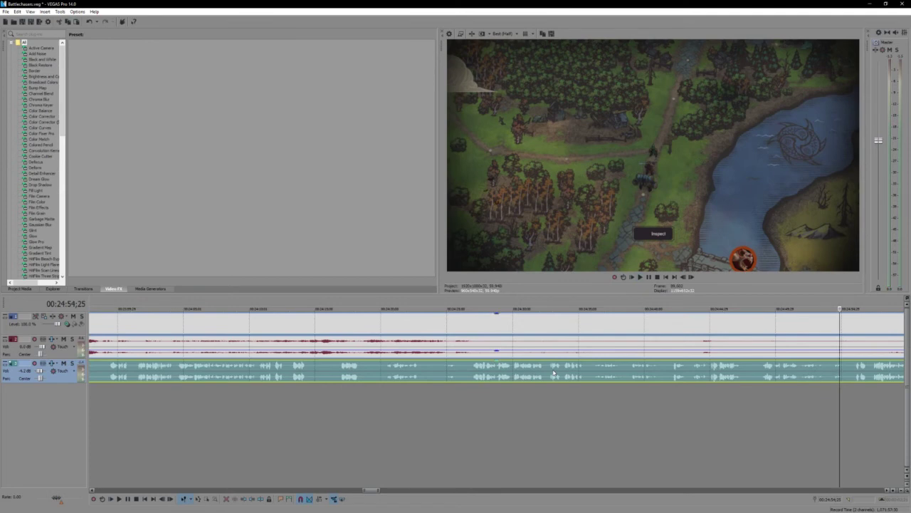
{"action": "key", "text": "space"}
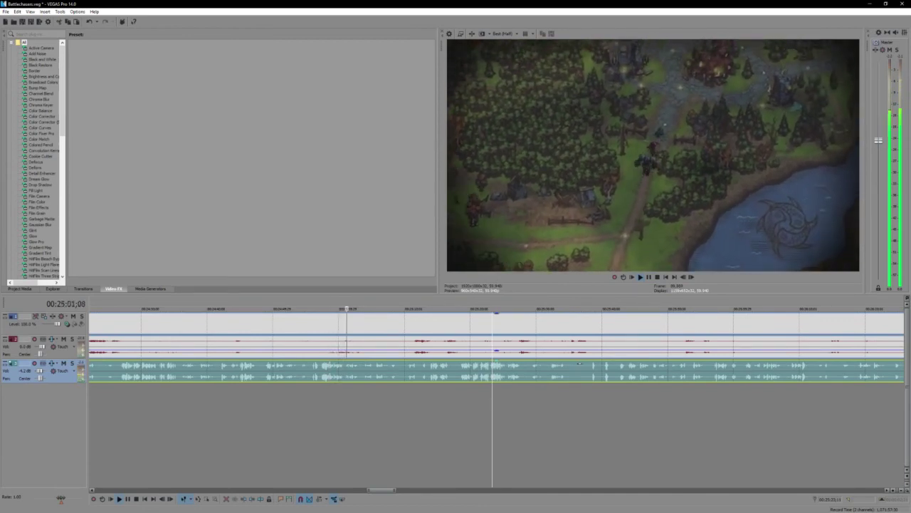
{"action": "key", "text": "space"}
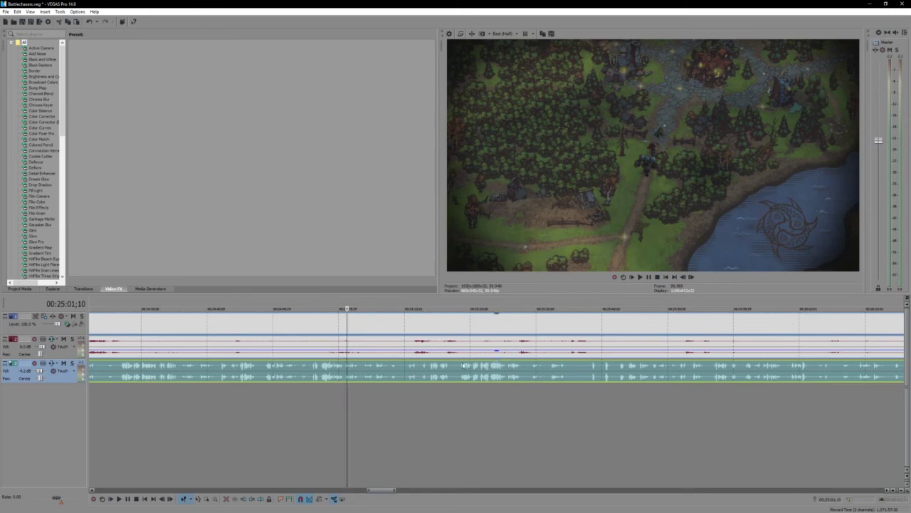
Step: Play from 25:01 to the Inn and Tavern scene where Dogan says 'Come on in.'
{"action": "key", "text": "space"}
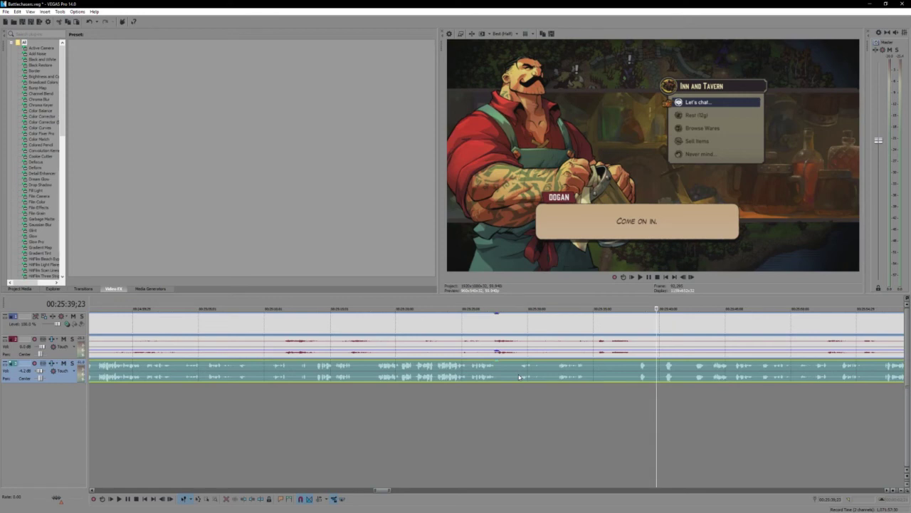
Step: Play the tavern footage, recentre on the playhead, and stop on the Sell screen at 00:26:25;12
{"action": "key", "text": "space"}
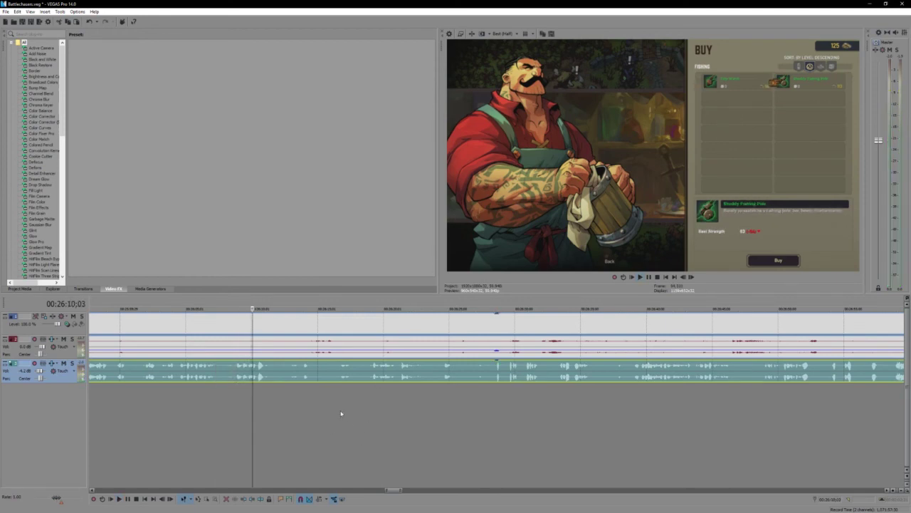
{"action": "key", "text": "backslash"}
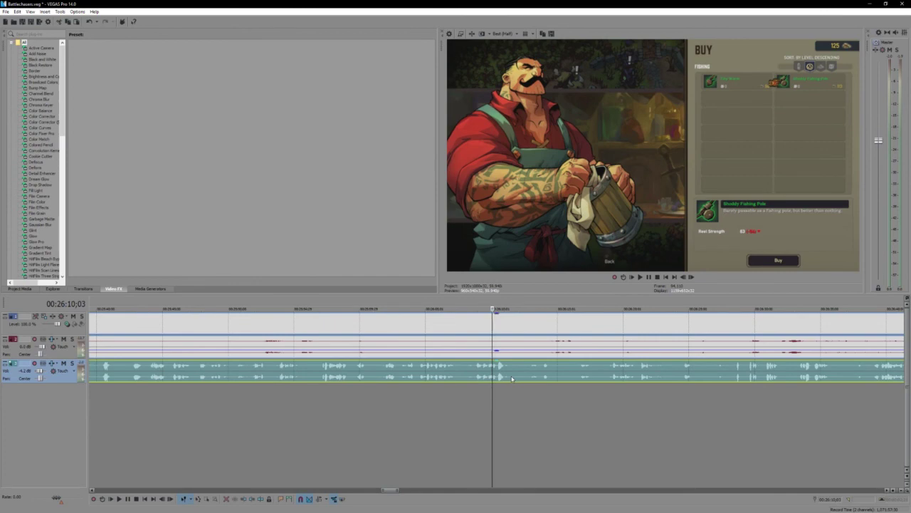
{"action": "key", "text": "space"}
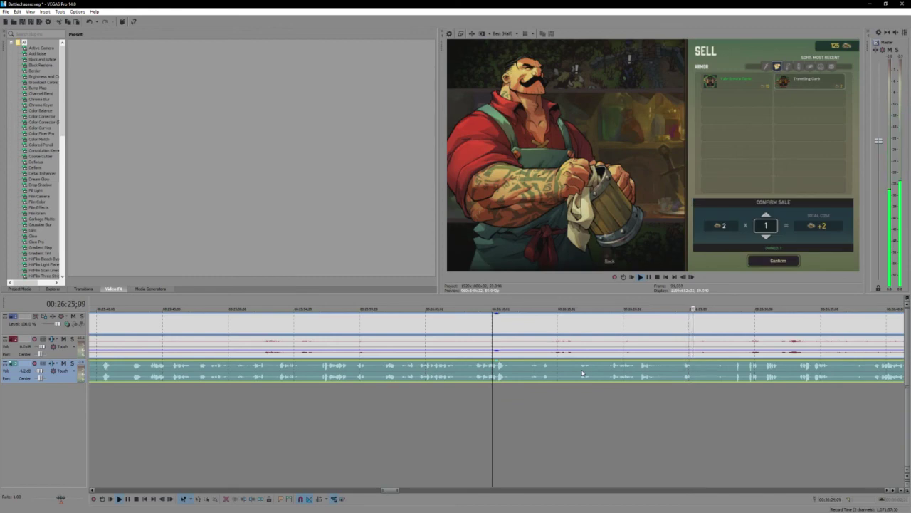
{"action": "key", "text": "Return"}
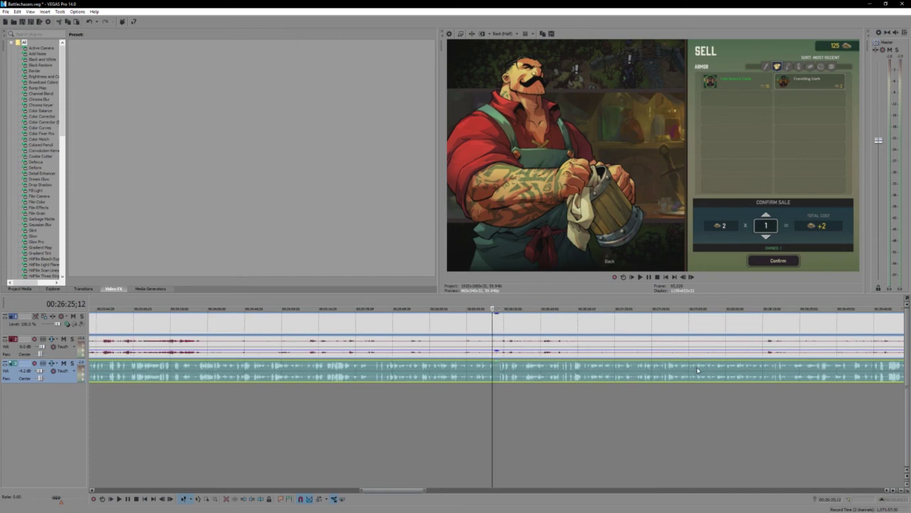
Step: Play on from 26:25 to the world map's Book of Secrets prompt at 00:26:35;27
{"action": "scroll", "coordinate": [551, 432], "scroll_direction": "down", "scroll_amount": 4}
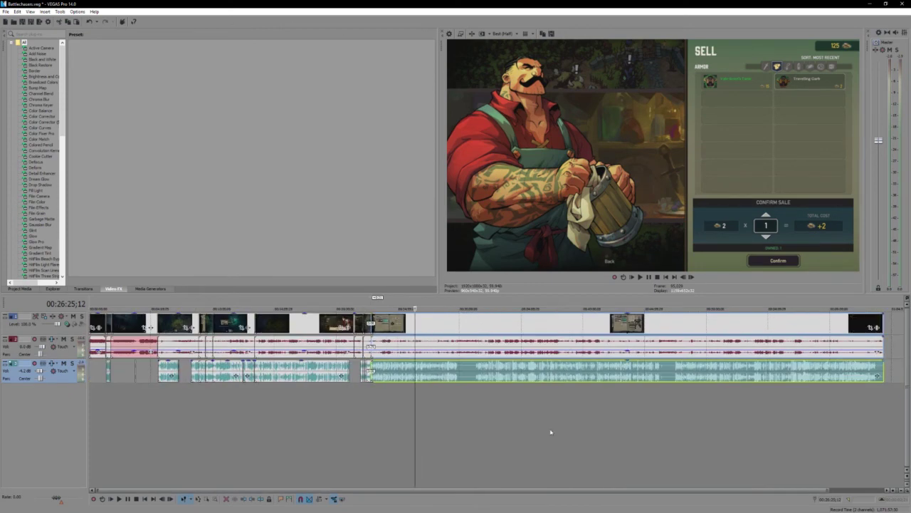
{"action": "scroll", "coordinate": [551, 431], "scroll_direction": "up", "scroll_amount": 4}
{"action": "key", "text": "space"}
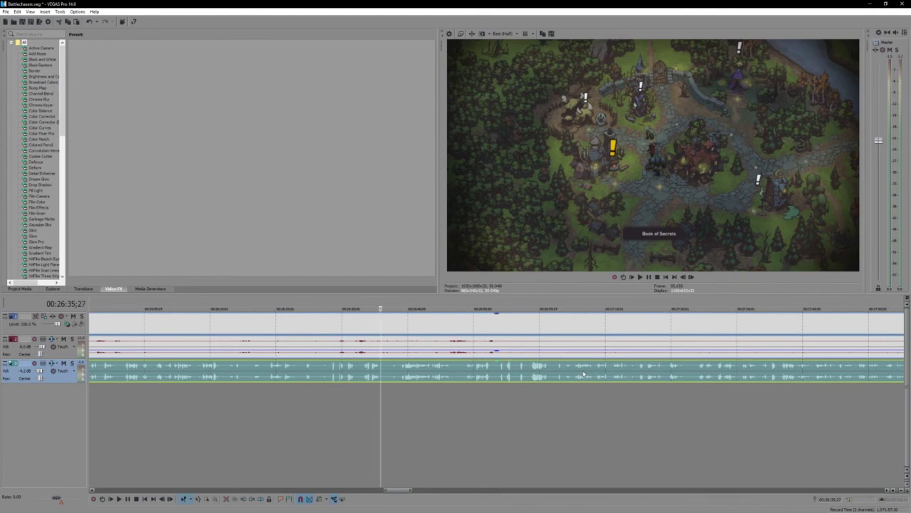
Step: Keep playing through the town map past the gargoyle sign to Raha's 'Well, well...'
{"action": "key", "text": "space"}
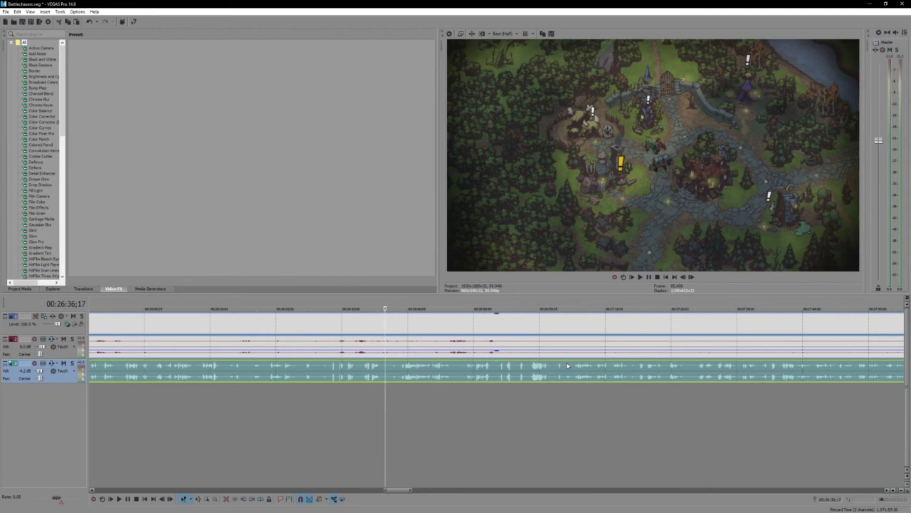
{"action": "key", "text": "space"}
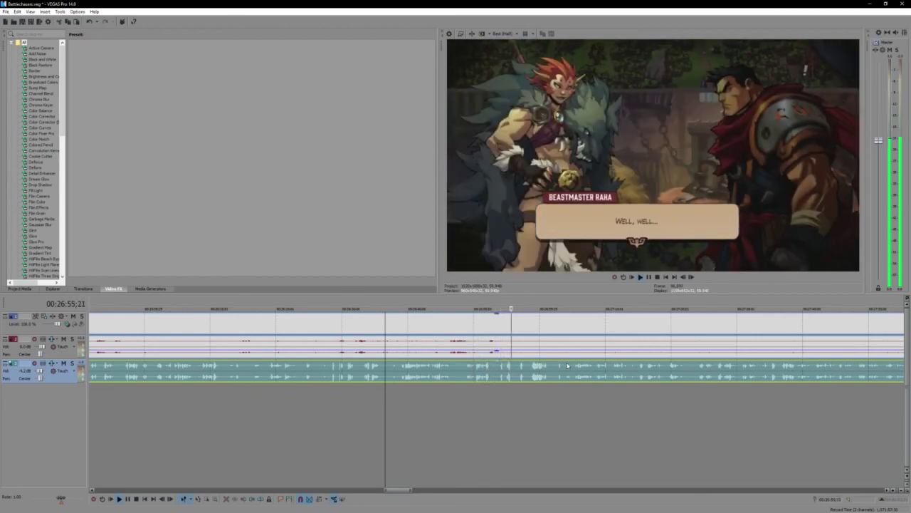
Step: Play through Beastmaster Raha's dialogue in stages, pausing near 27:32 and stopping at 27:40
{"action": "key", "text": "Return"}
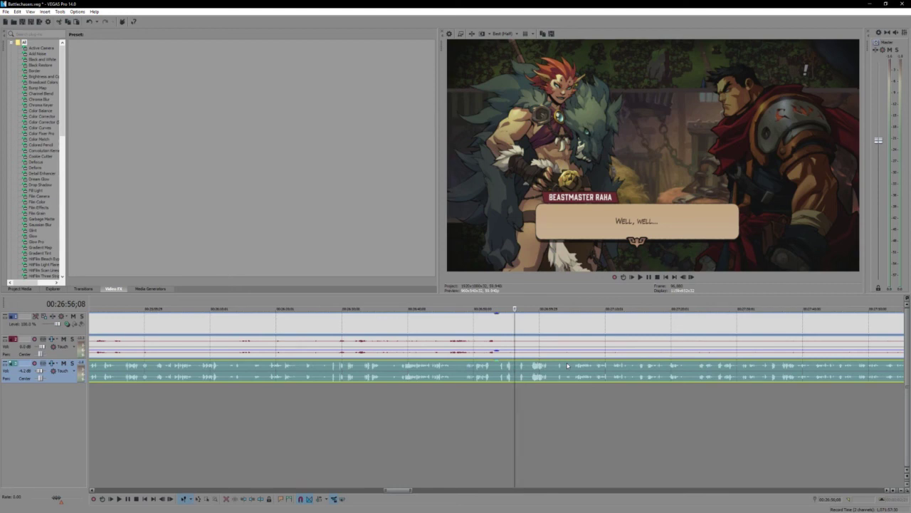
{"action": "key", "text": "space"}
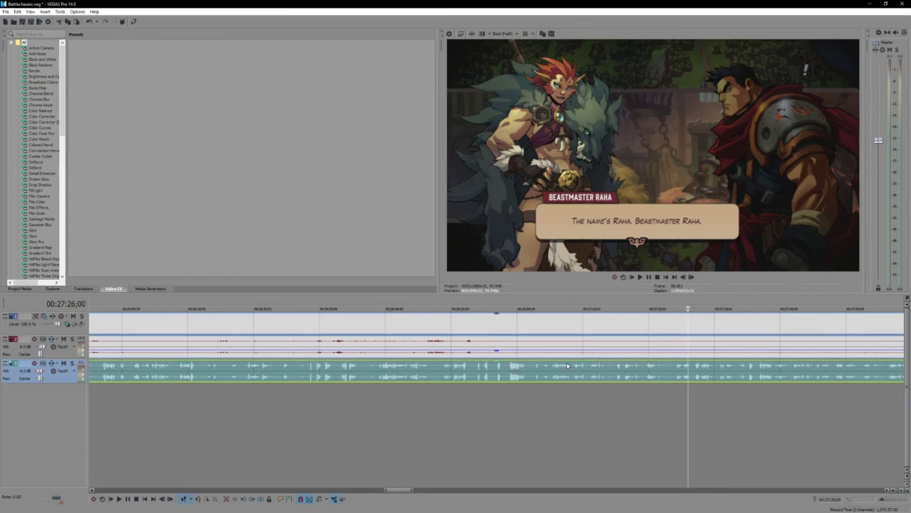
{"action": "key", "text": "space"}
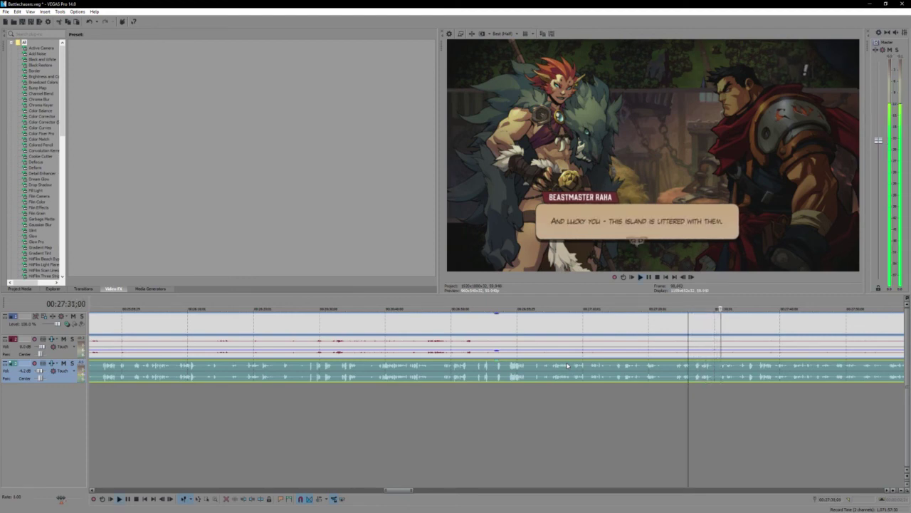
{"action": "key", "text": "Return"}
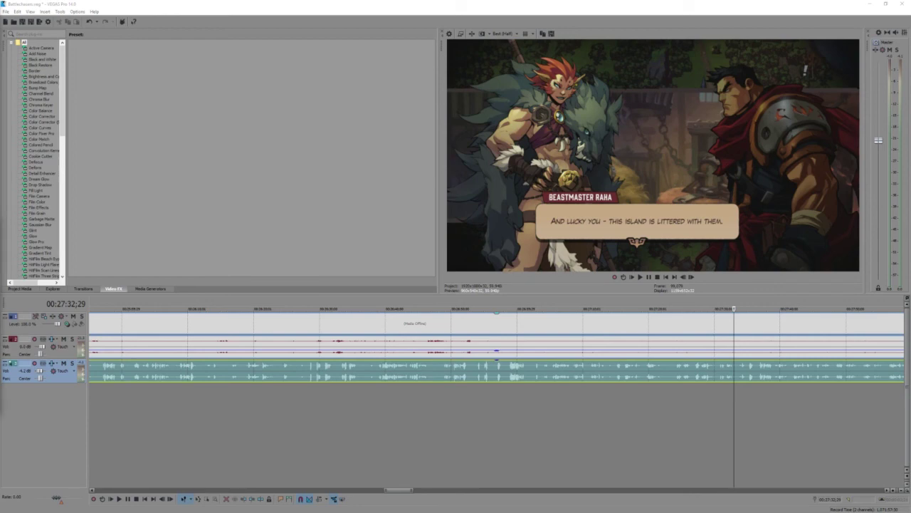
{"action": "left_click", "coordinate": [731, 377]}
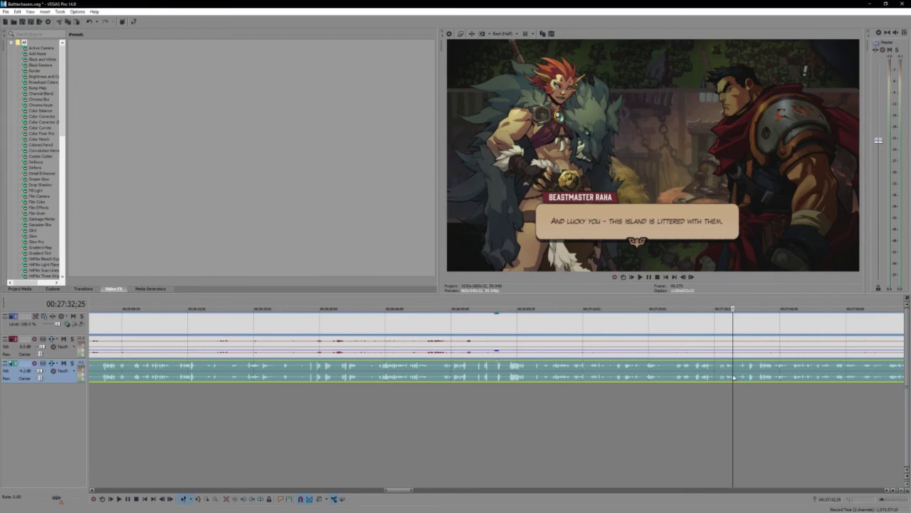
{"action": "key", "text": "space"}
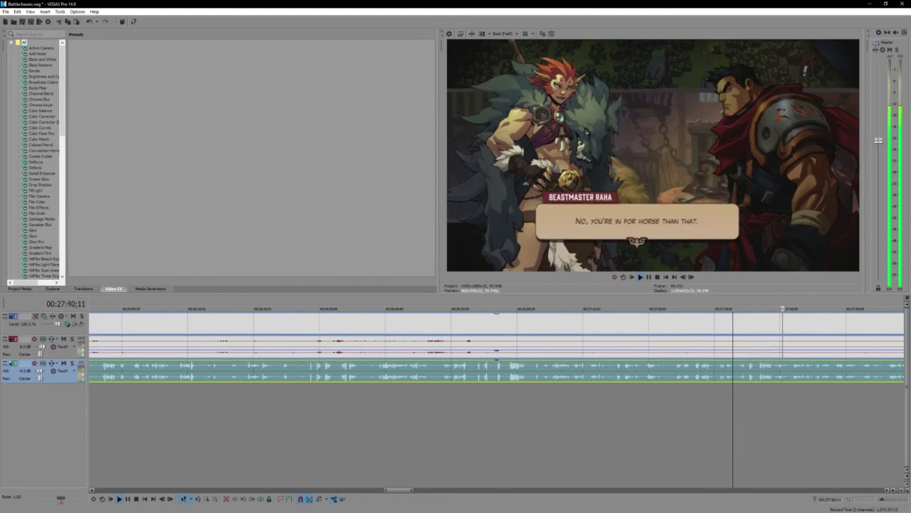
{"action": "key", "text": "space"}
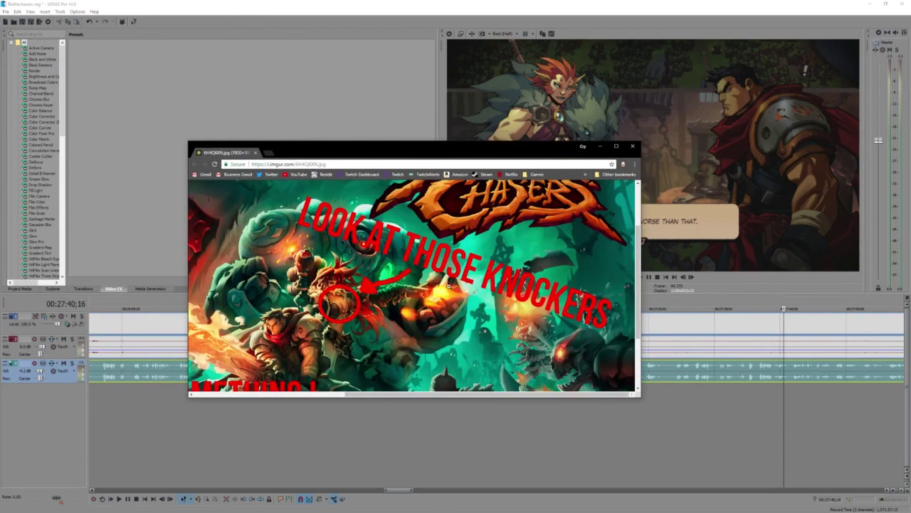
{"action": "scroll", "coordinate": [448, 285], "scroll_direction": "down", "scroll_amount": 3}
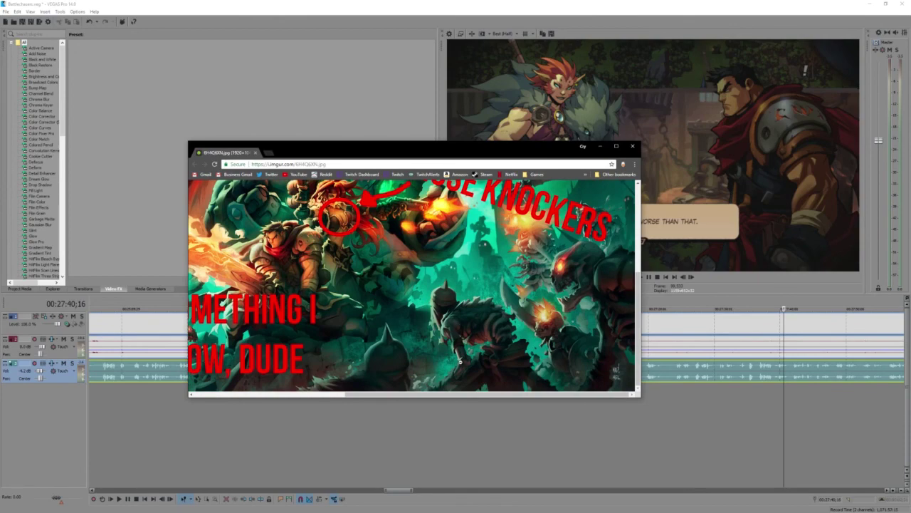
{"action": "scroll", "coordinate": [484, 294], "scroll_direction": "up", "scroll_amount": 5}
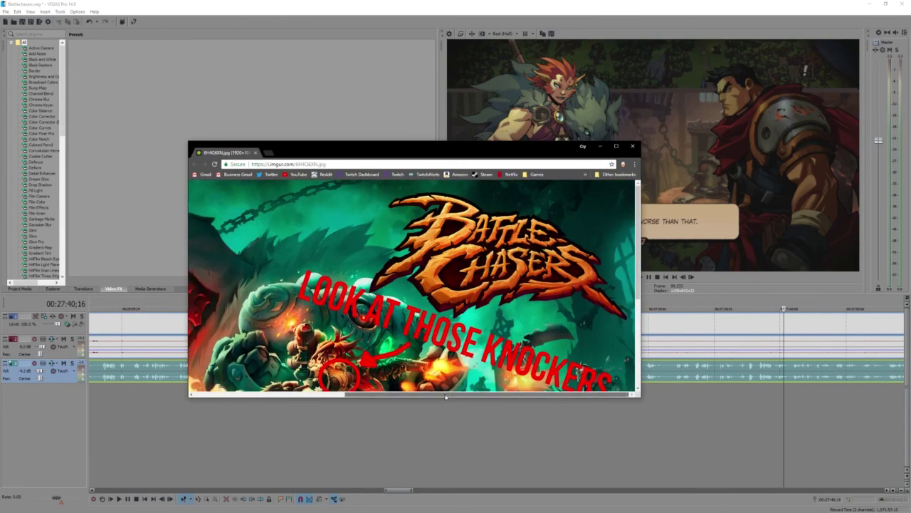
{"action": "scroll", "coordinate": [385, 341], "scroll_direction": "down", "scroll_amount": 8}
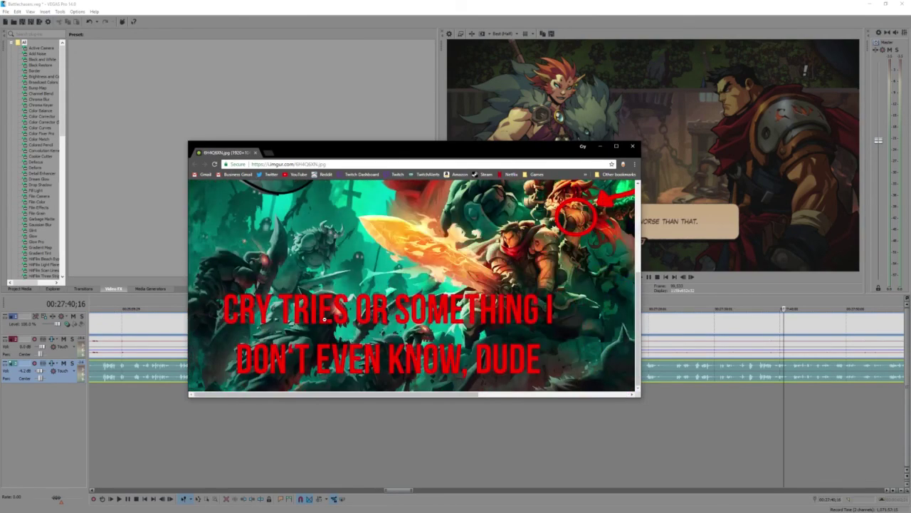
{"action": "scroll", "coordinate": [324, 318], "scroll_direction": "up", "scroll_amount": 5}
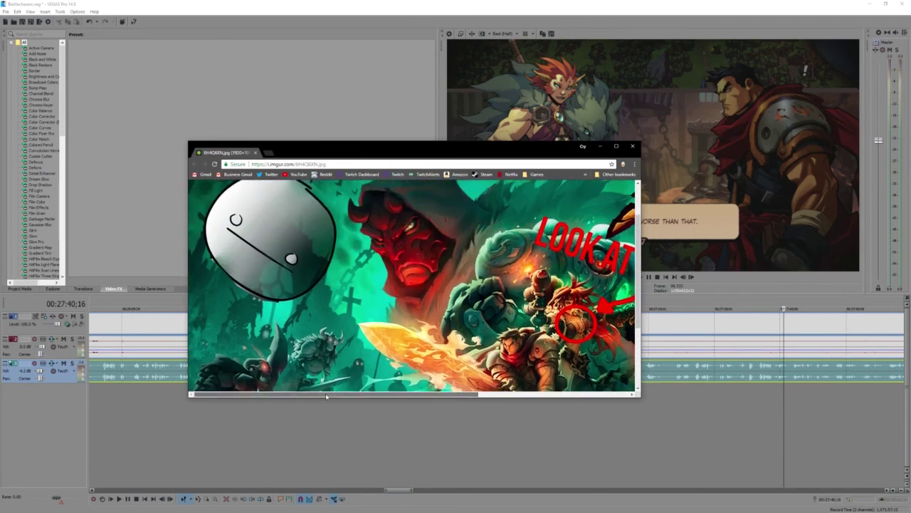
{"action": "left_click_drag", "start_coordinate": [325, 393], "coordinate": [499, 373]}
{"action": "scroll", "coordinate": [542, 374], "scroll_direction": "up", "scroll_amount": 2}
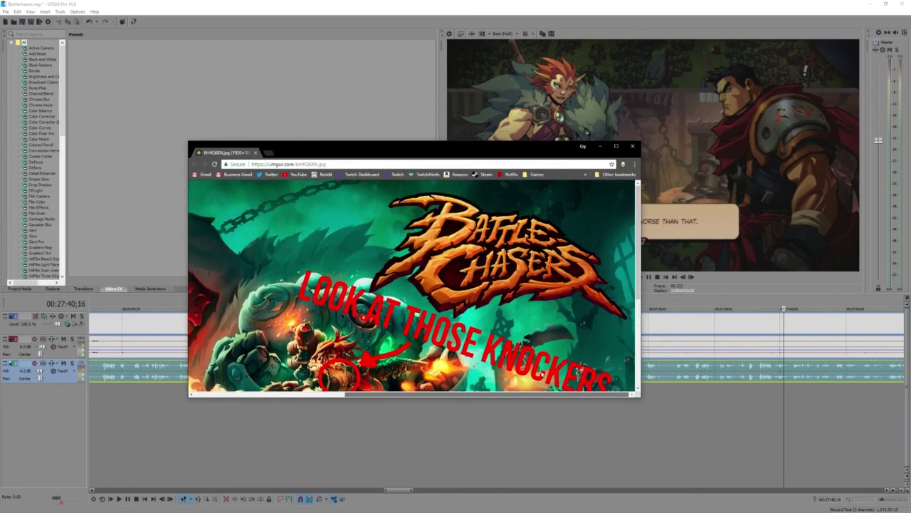
{"action": "scroll", "coordinate": [542, 374], "scroll_direction": "down", "scroll_amount": 4}
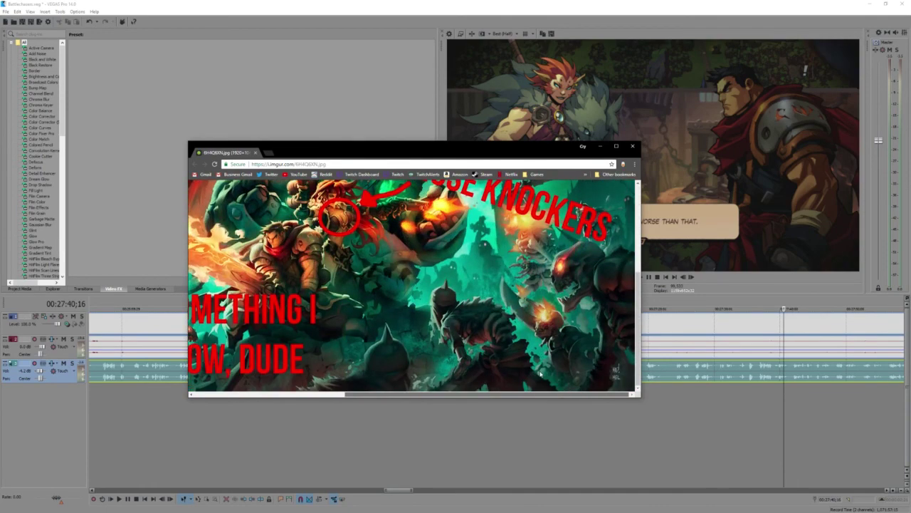
{"action": "scroll", "coordinate": [502, 372], "scroll_direction": "left", "scroll_amount": 3}
{"action": "scroll", "coordinate": [455, 371], "scroll_direction": "up", "scroll_amount": 3}
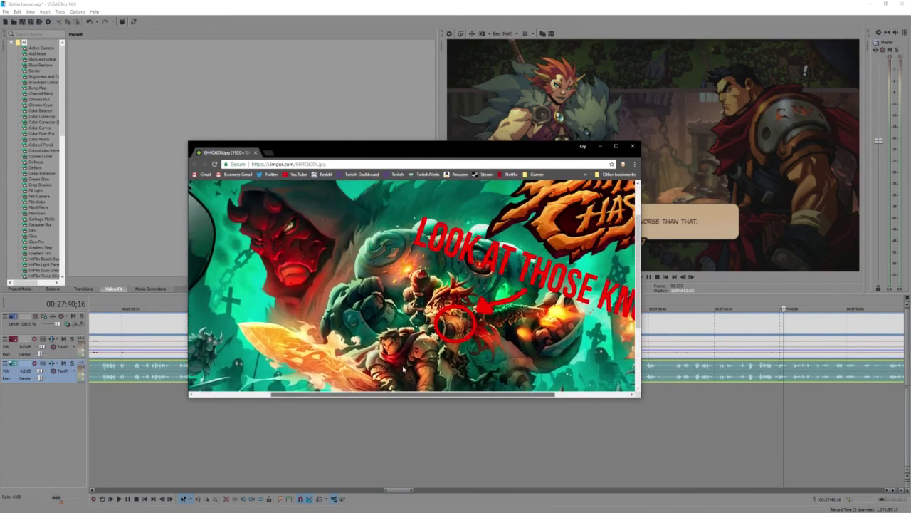
{"action": "scroll", "coordinate": [384, 369], "scroll_direction": "left", "scroll_amount": 3}
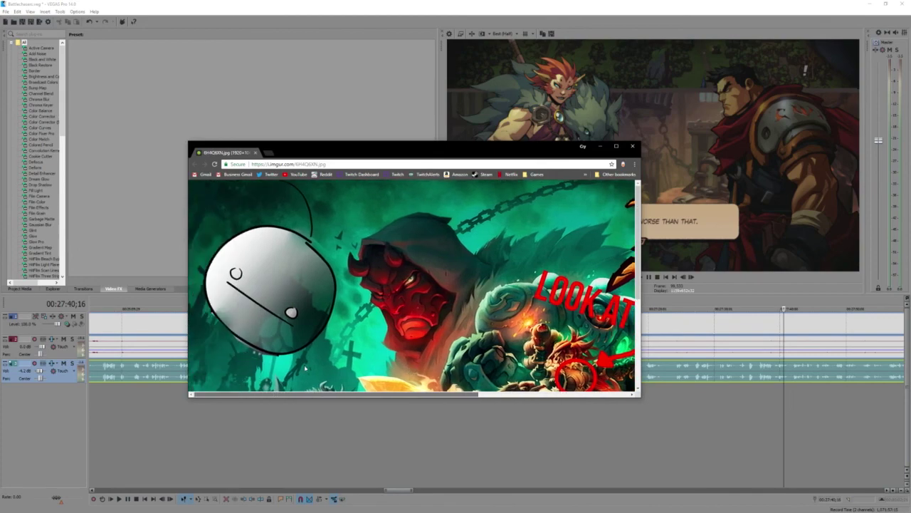
{"action": "scroll", "coordinate": [313, 369], "scroll_direction": "down", "scroll_amount": 3}
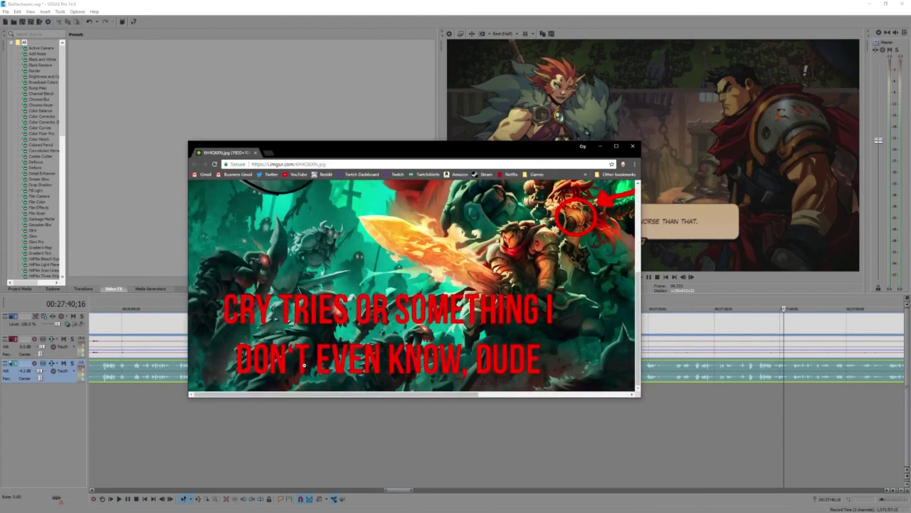